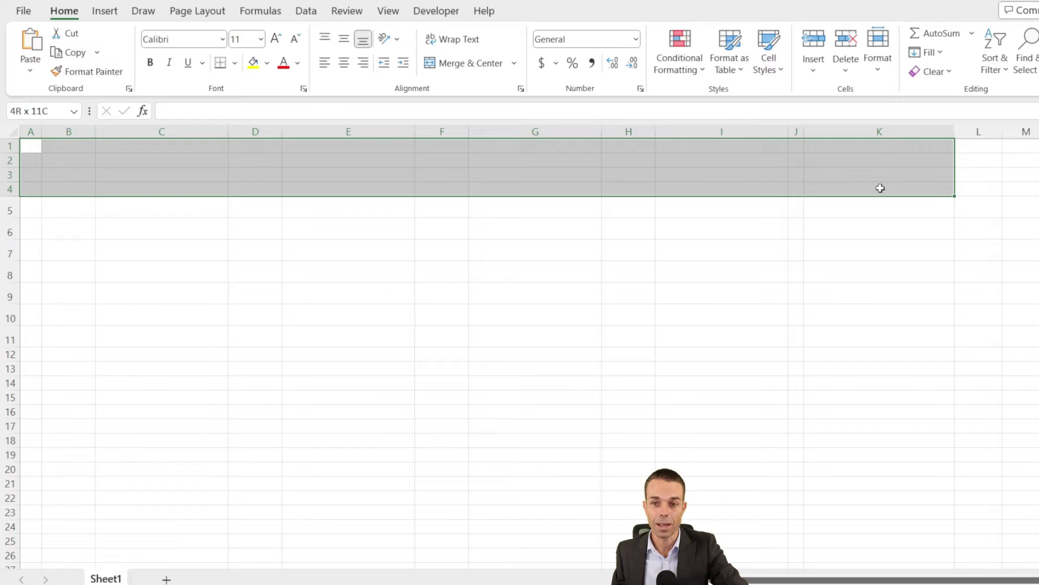
Fill A1:K4 with the Blue-Gray, Text 2 theme color and make row 1 taller.
left_click(267, 63)
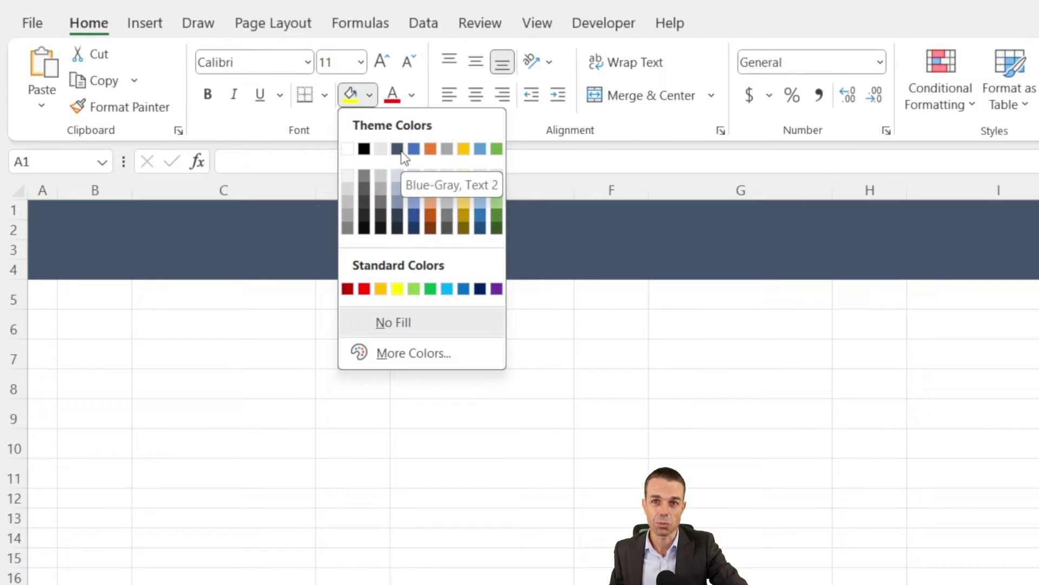
left_click(399, 148)
left_click(95, 210)
left_click_drag(17, 220, 18, 237)
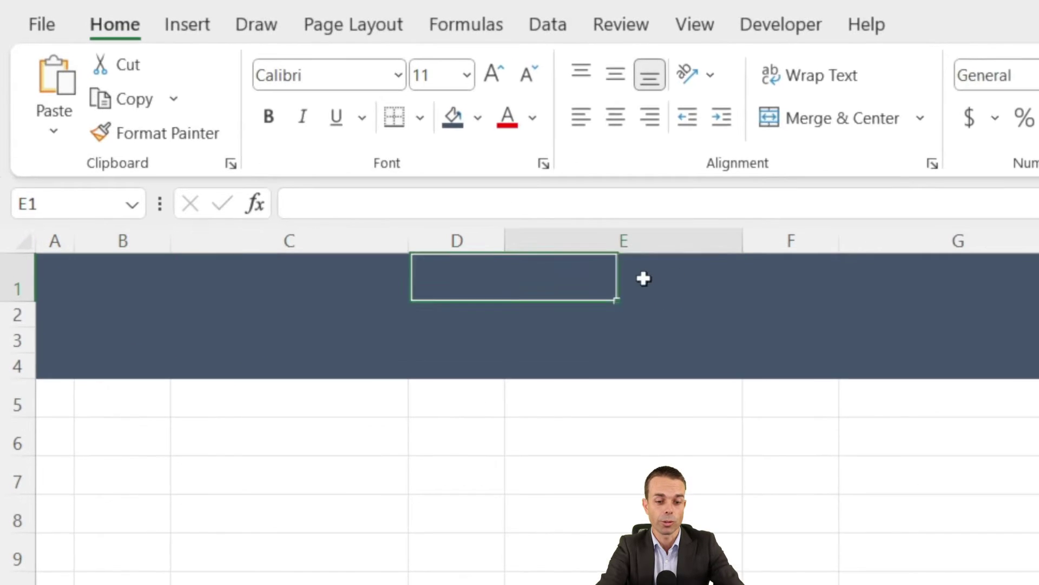
Enter the title "Root Cause Analysis" in cell E1 as white, vertically centered text.
left_click(505, 225)
type("Root Cause Analysis")
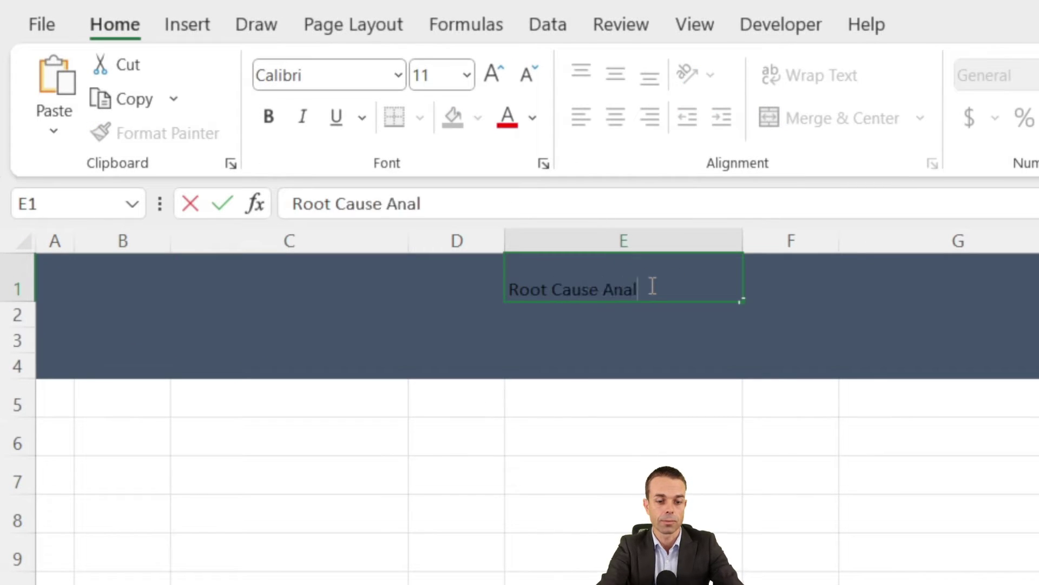
key("ctrl+Return")
left_click(530, 125)
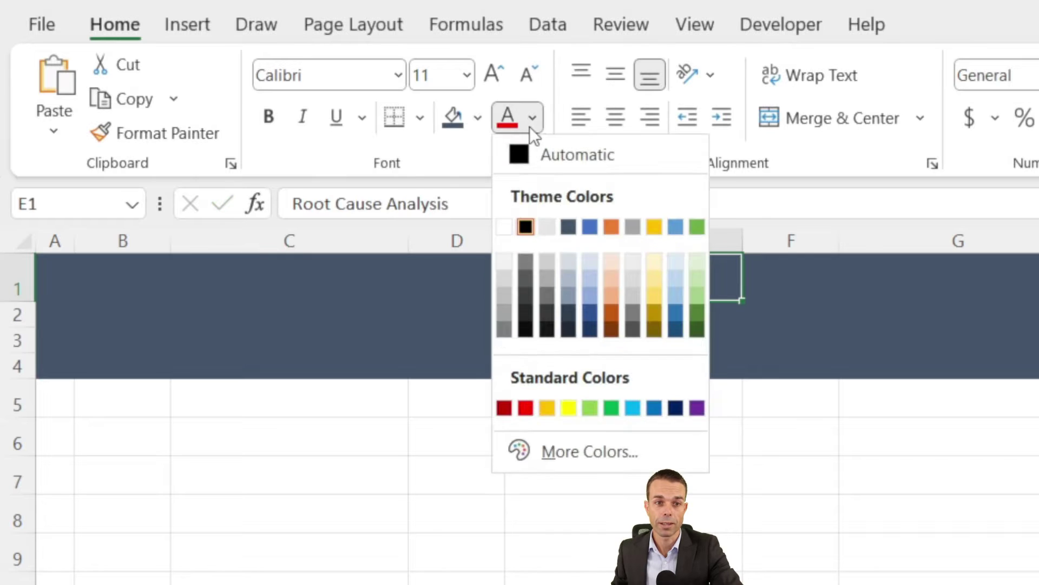
left_click(504, 227)
left_click(615, 74)
Merge and center the title across A1:K1 and enlarge its font to size 22.
left_click_drag(58, 271, 1036, 277)
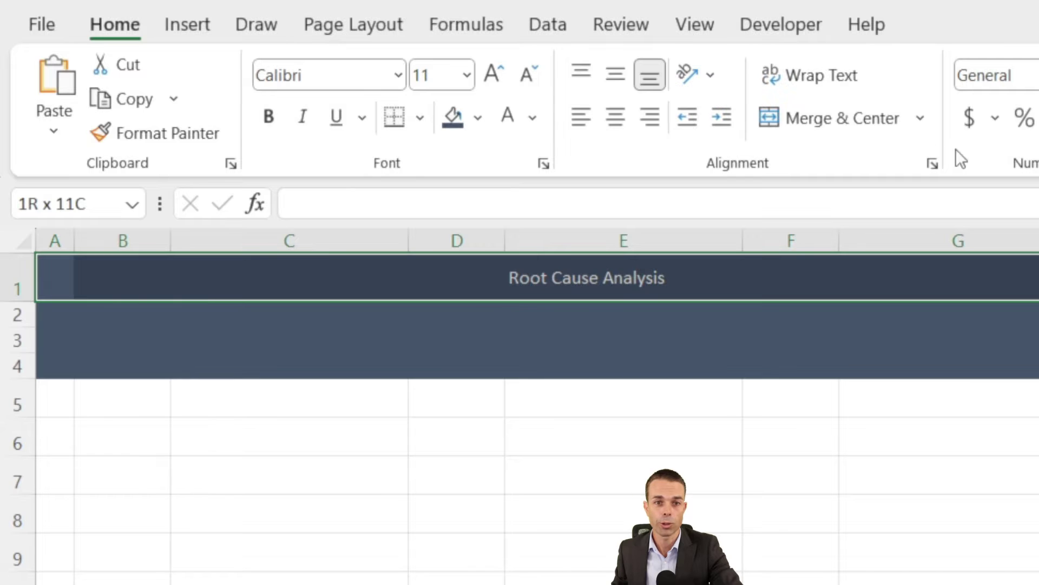
left_click(853, 118)
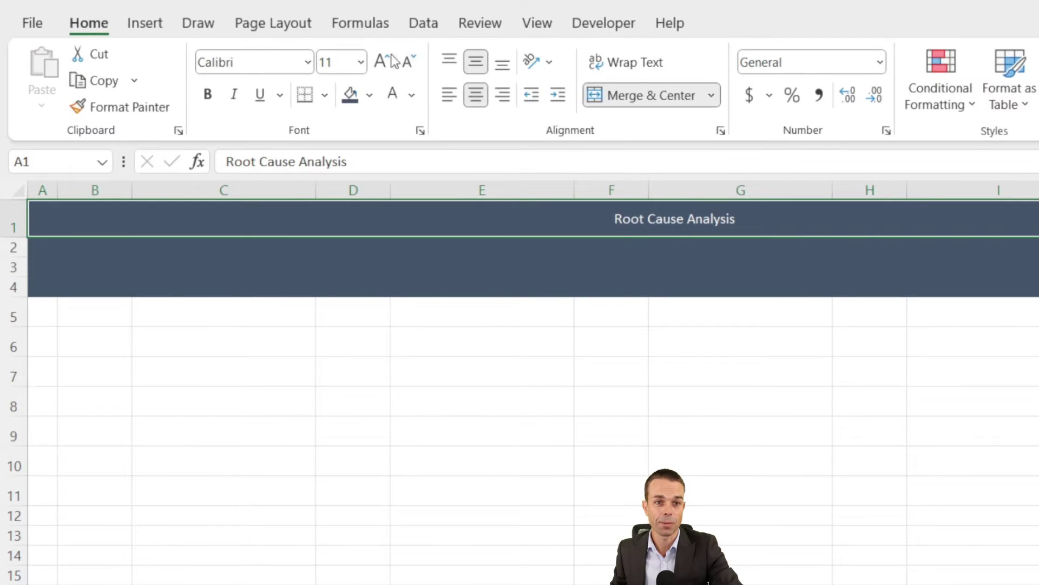
left_click(386, 60)
left_click(385, 61)
left_click(385, 61)
left_click(385, 61)
left_click(386, 60)
left_click(385, 60)
Enter the label "Projet or Product Name:" in cell D2 as right-aligned white text.
left_click(664, 266)
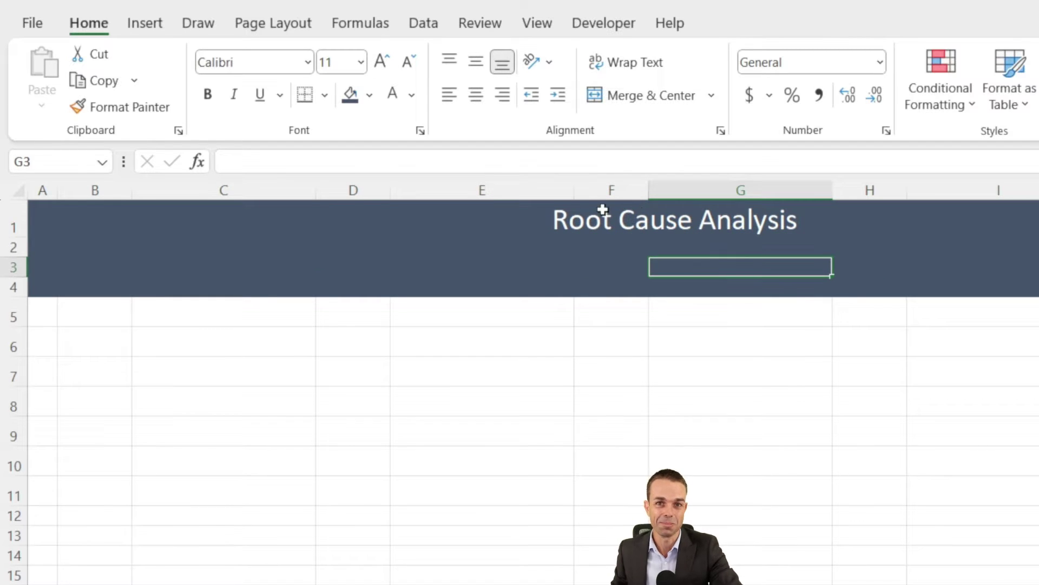
key("Left")
key("Left")
key("Left")
key("Up")
type("Projet Nameor Product")
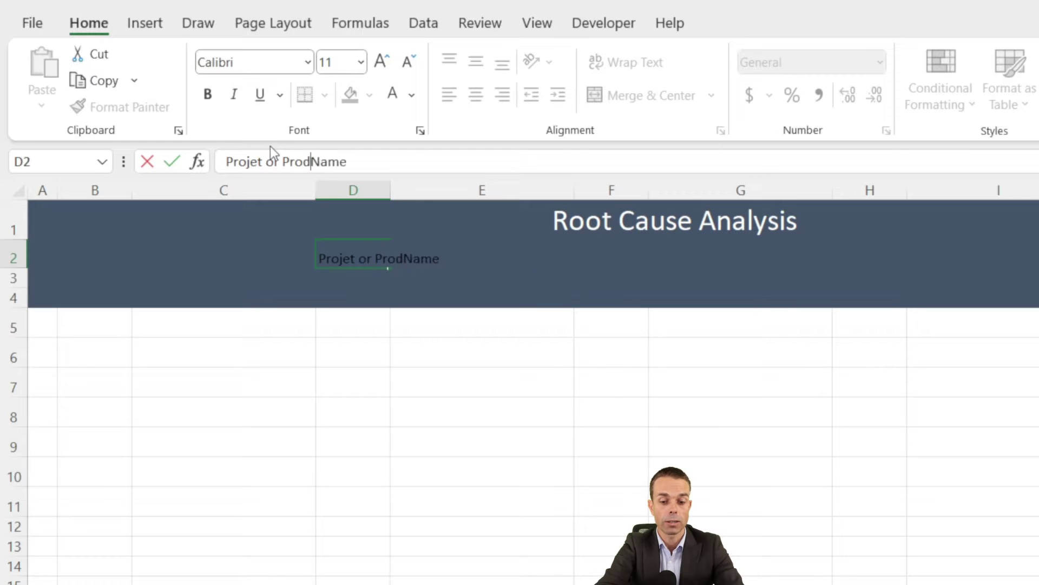
key("End")
type(":")
key("ctrl+Return")
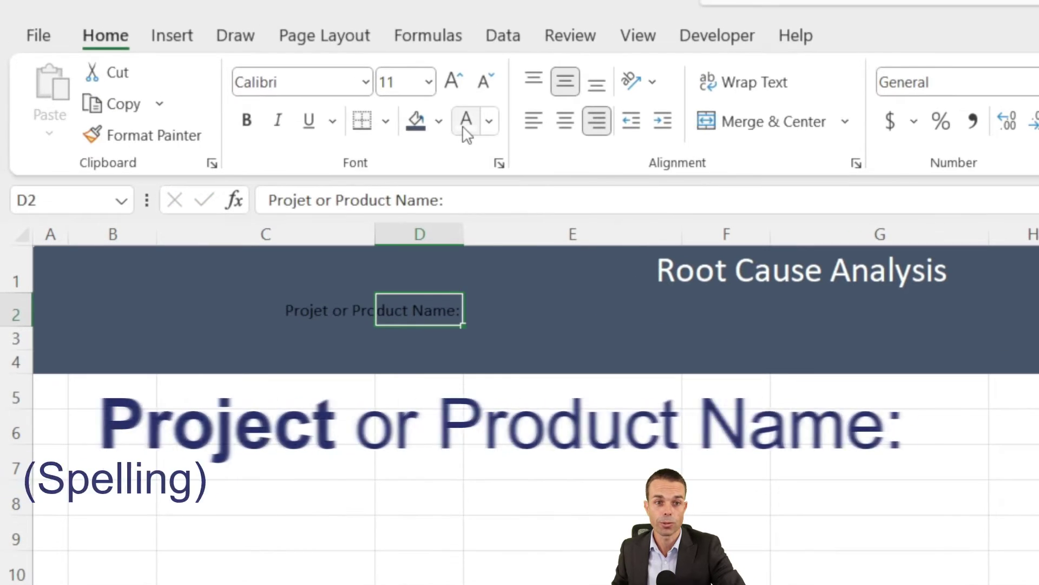
Merge and center E2:F2 into an entry box with a white fill and outside borders.
left_click(507, 315)
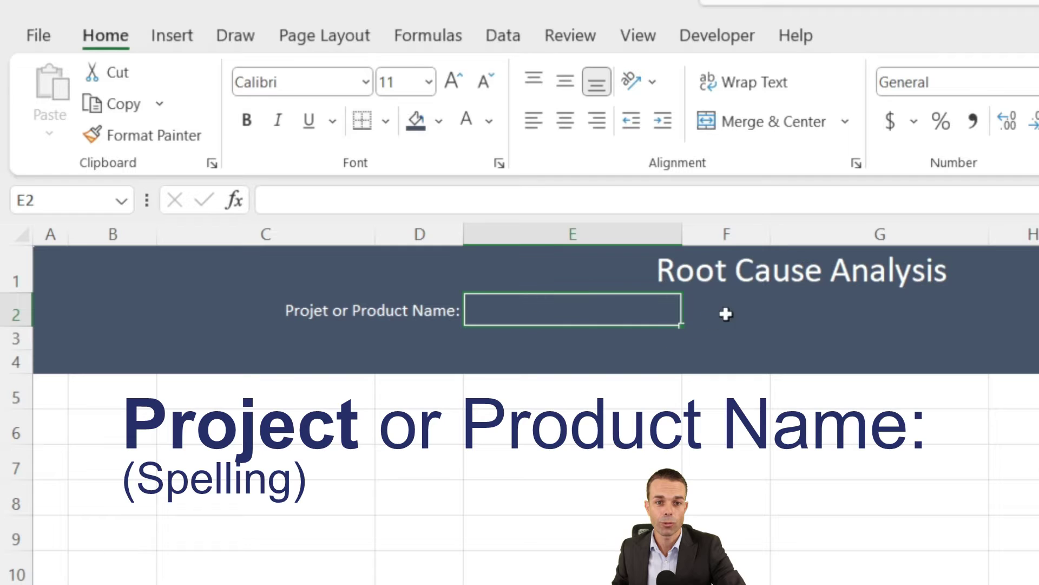
left_click_drag(725, 314, 725, 314)
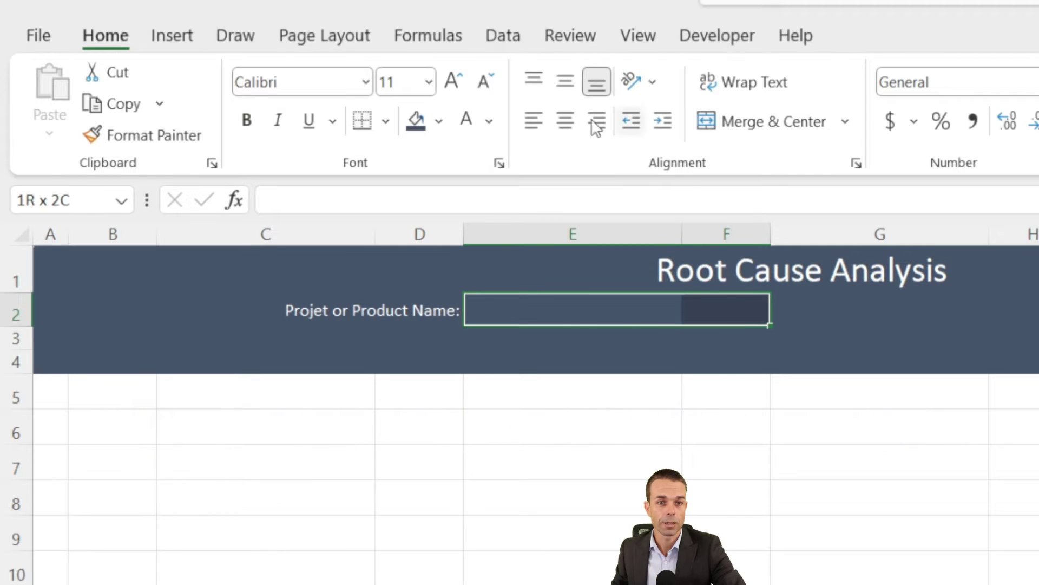
left_click(775, 132)
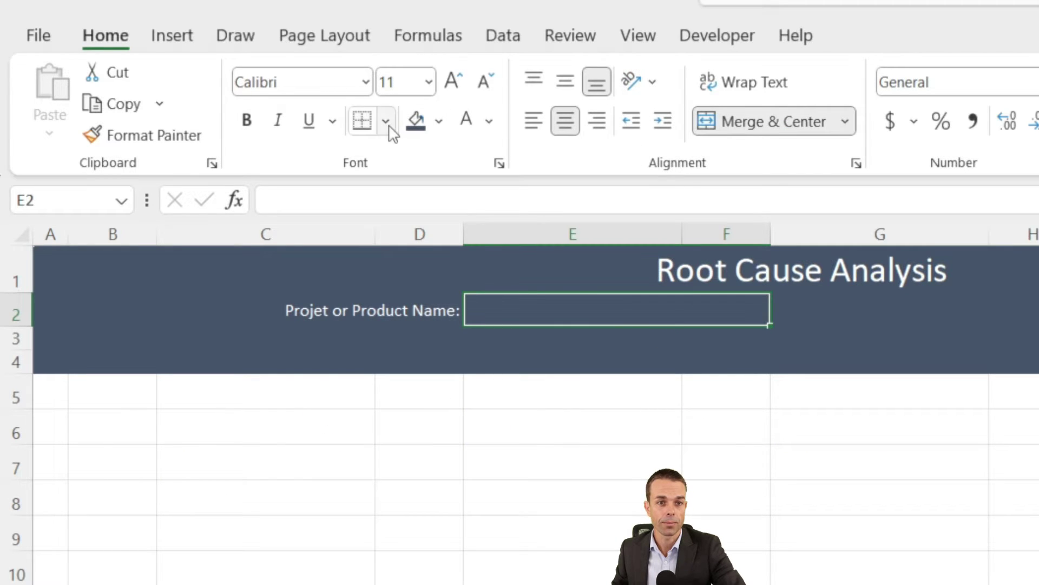
left_click(438, 121)
left_click(414, 185)
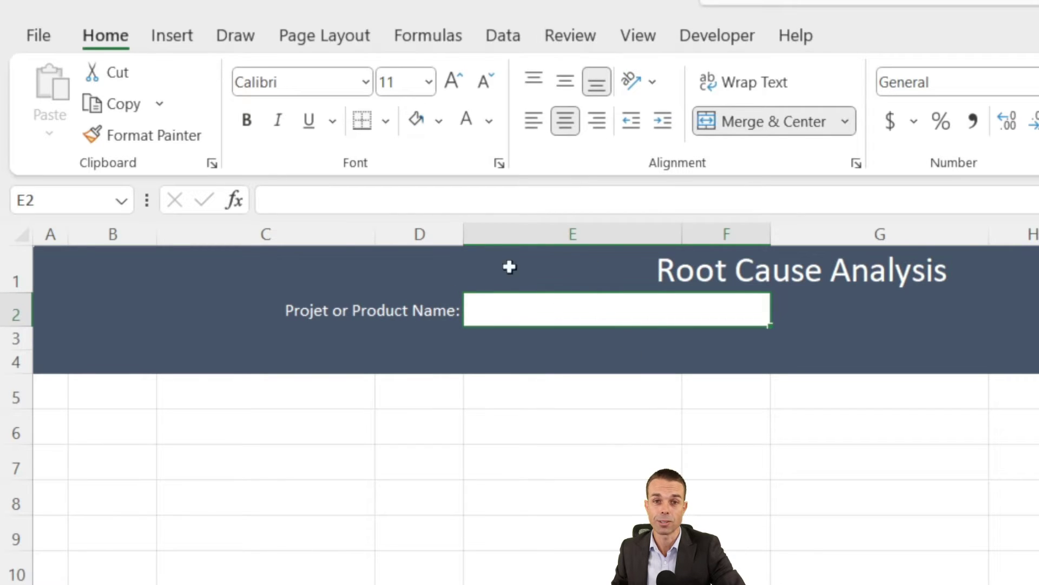
left_click(386, 122)
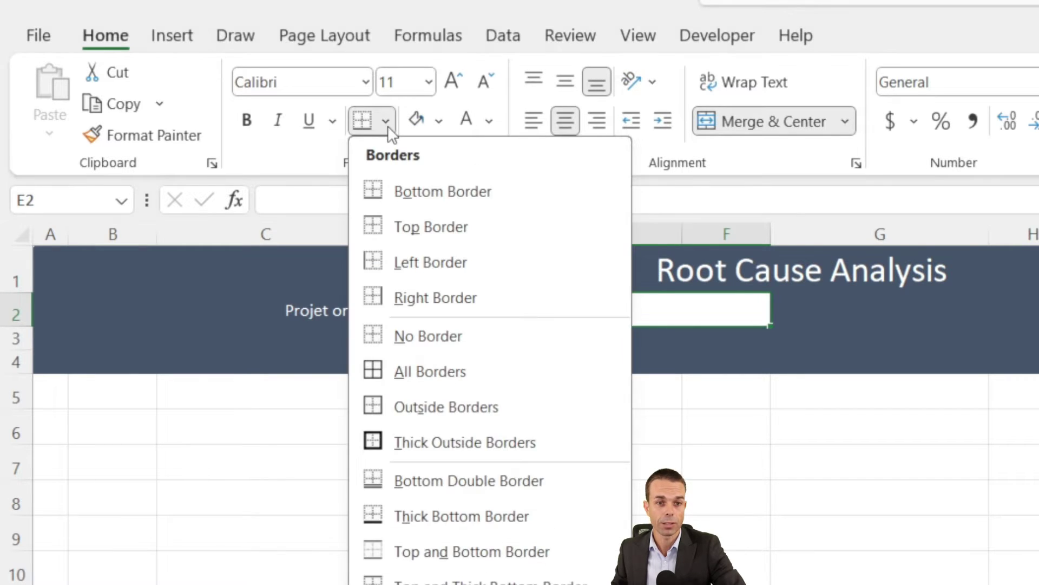
left_click(416, 405)
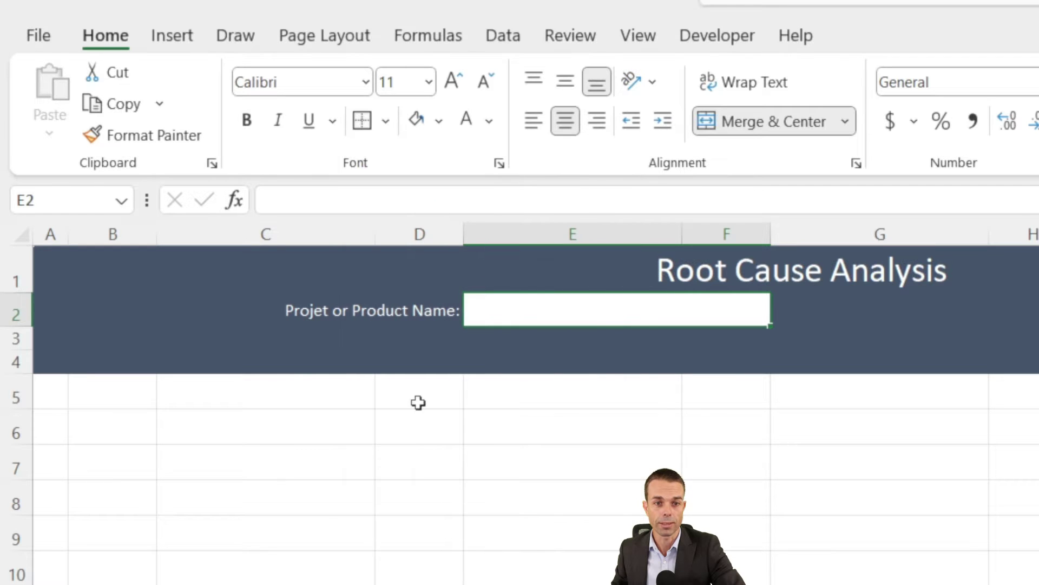
Copy the product name label from D2 into cell G2.
left_click(427, 313)
key("ctrl+c")
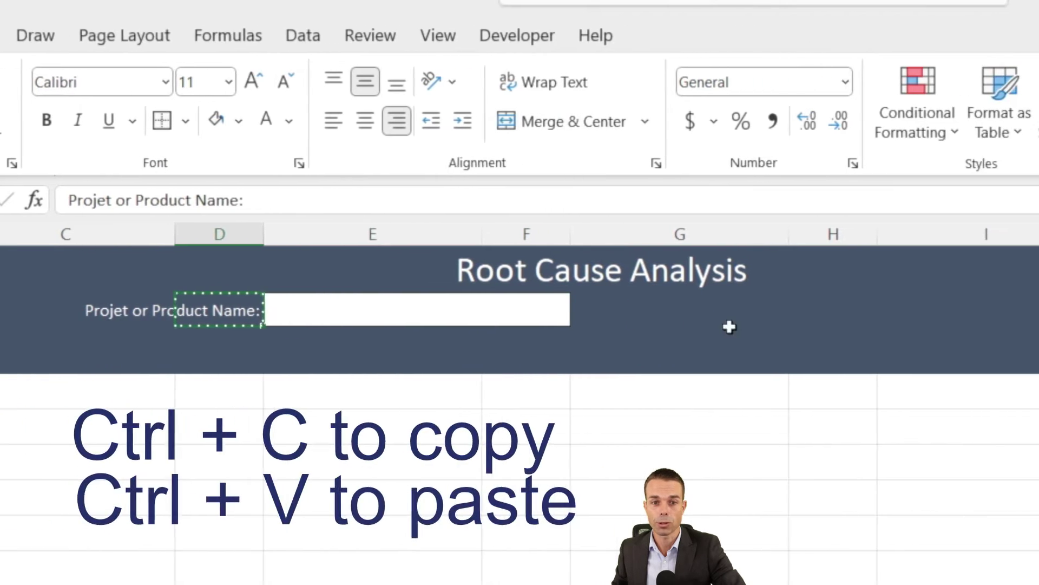
left_click(729, 310)
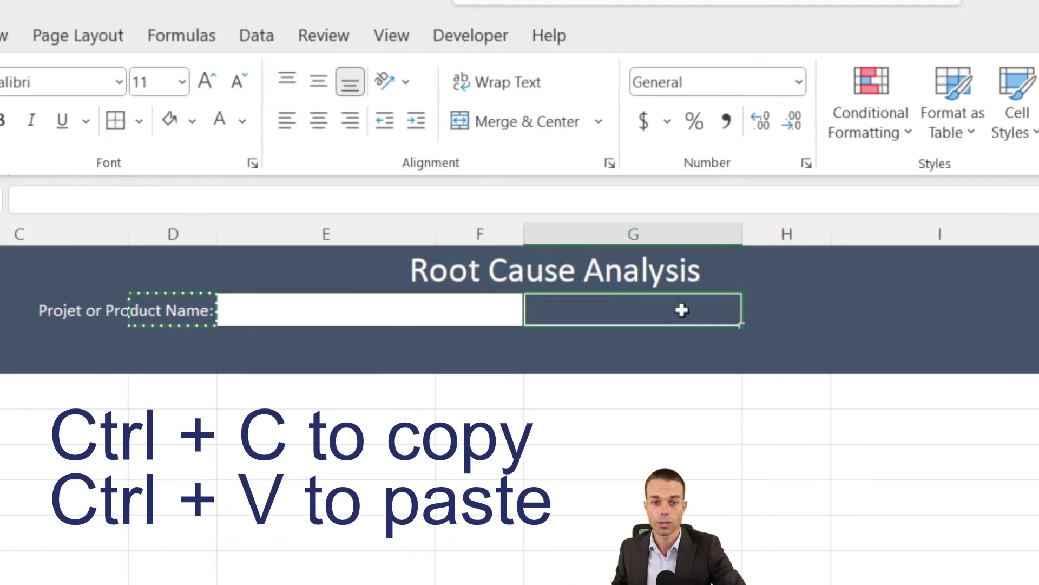
key("ctrl+v")
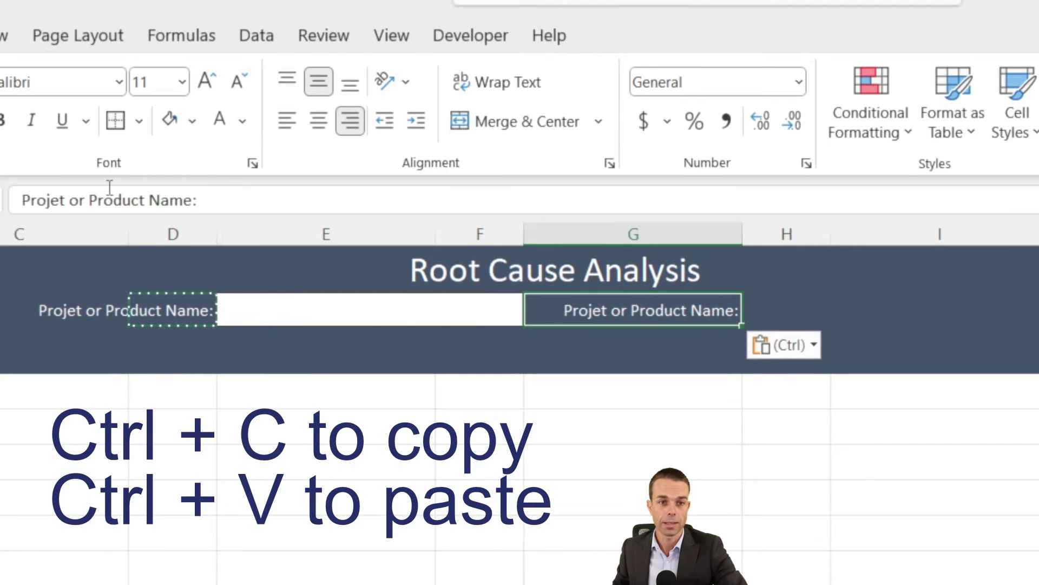
Change the copied label in G2 to "Authored By:".
left_click_drag(190, 201, 22, 201)
type("Authored By")
key("BackSpace")
key("BackSpace")
key("BackSpace")
key("BackSpace")
key("BackSpace")
type("ed By")
key("Return")
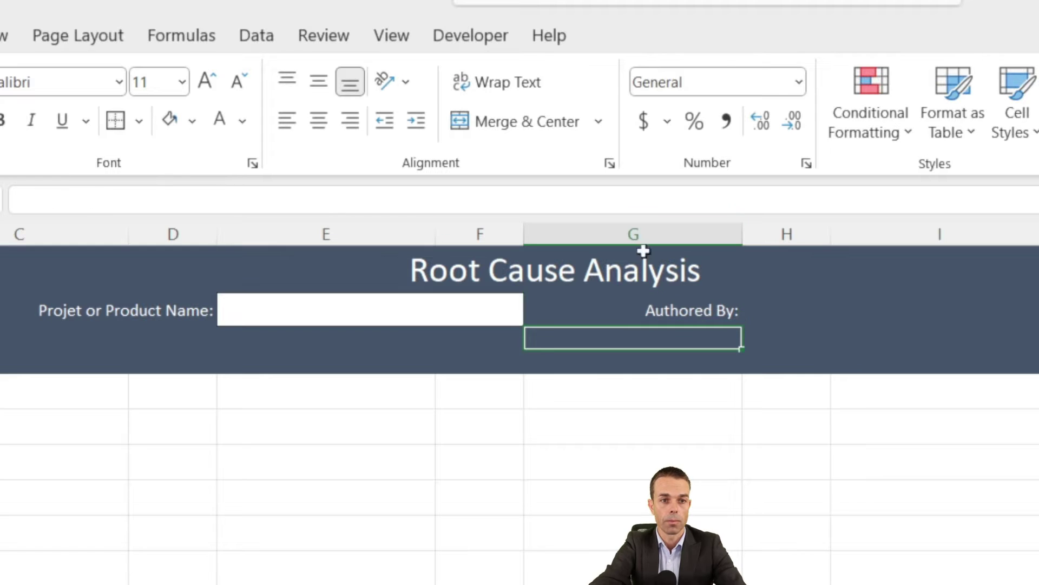
Copy the white entry box from E2:F2 to the cells beside the "Authored By:" label, starting at H2.
left_click(828, 303)
left_click(378, 309)
key("ctrl+c")
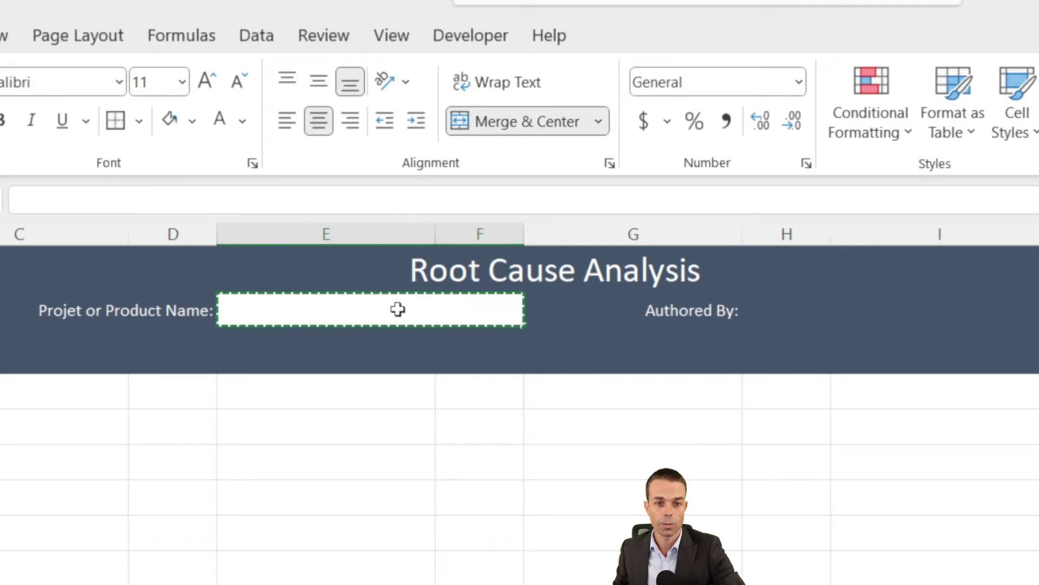
left_click(779, 309)
key("ctrl+v")
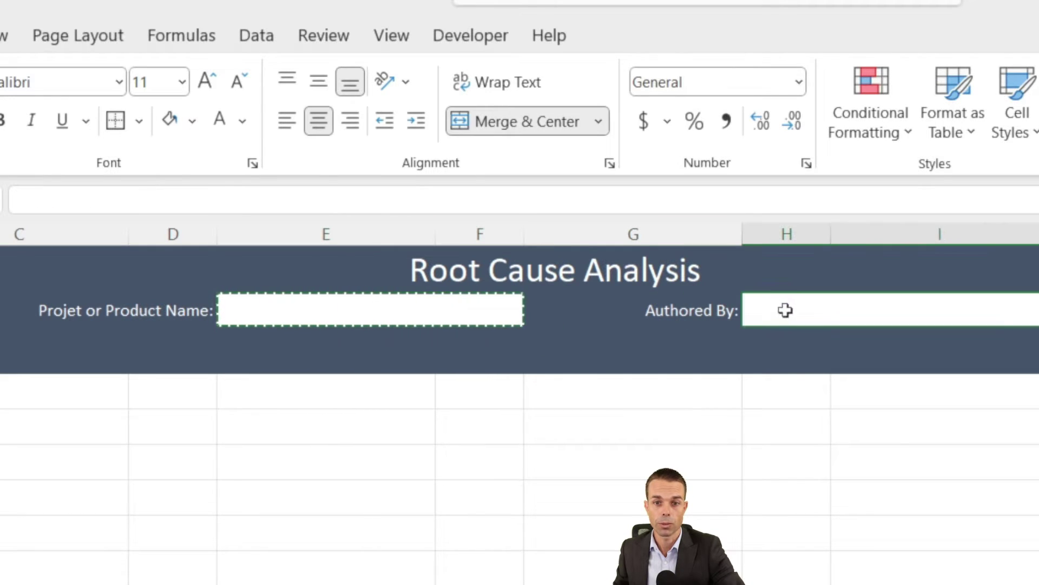
left_click(847, 276)
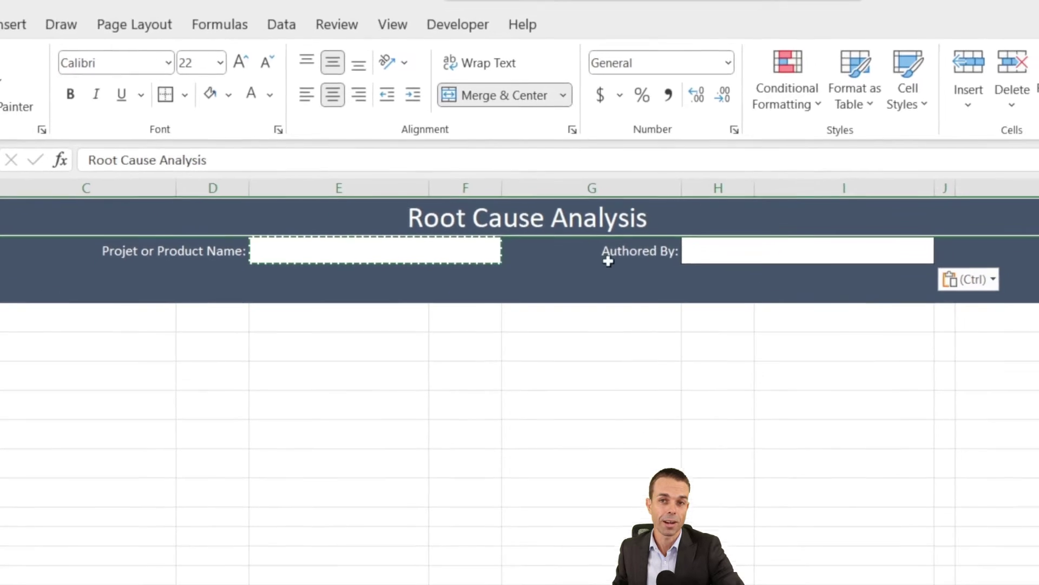
key("Escape")
Reduce the height of row 4, directly below the header band, to a narrow spacer.
left_click(86, 389)
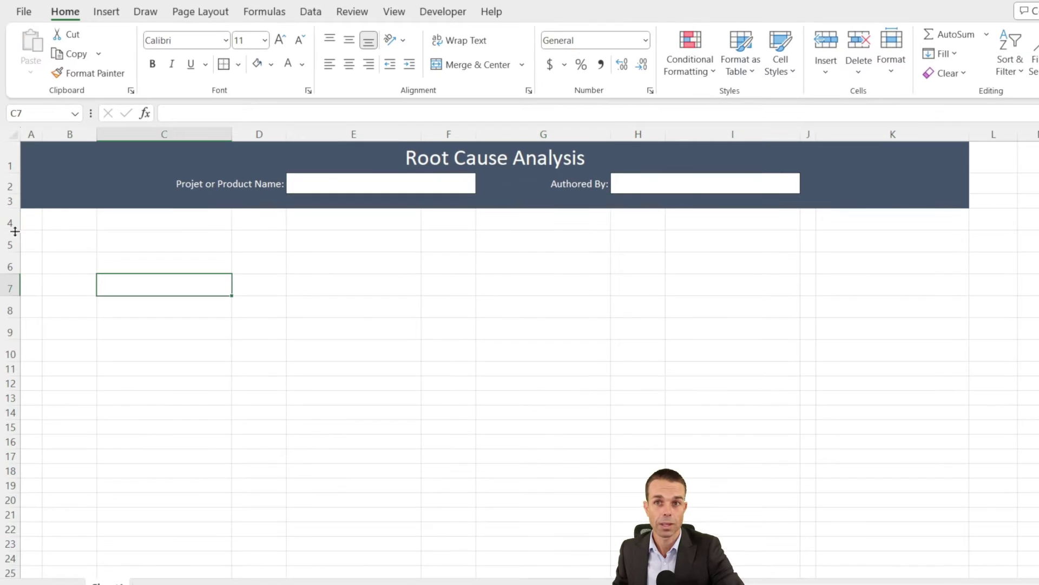
left_click_drag(14, 231, 5, 219)
left_click(178, 229)
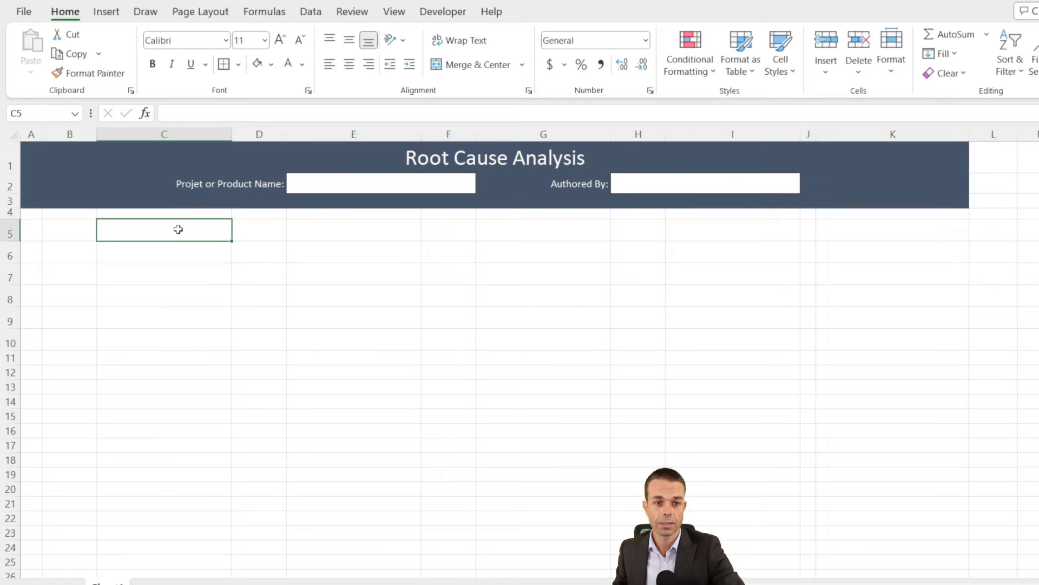
left_click(328, 236, "ctrl")
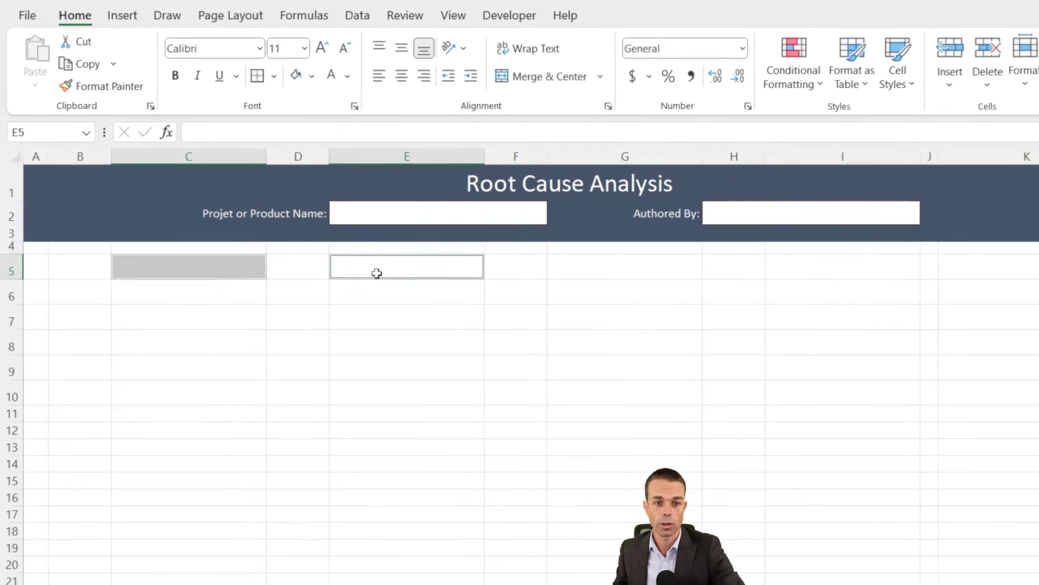
left_click(643, 268, "ctrl")
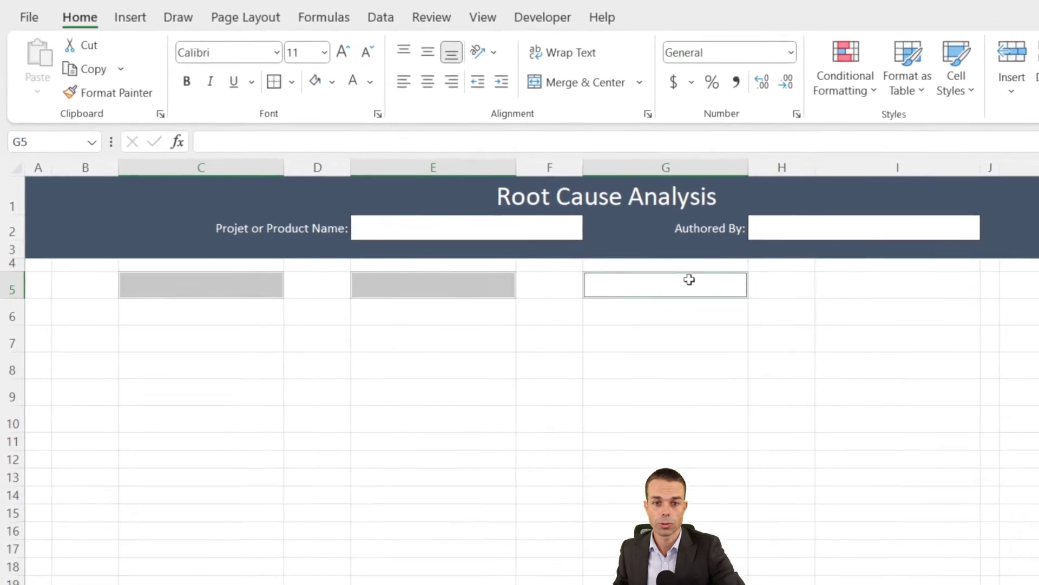
left_click(769, 266, "ctrl")
Enter the headings "People" in C5, "Information" in E5, "Process" in G5 and "Systems" in I5.
left_click(213, 301)
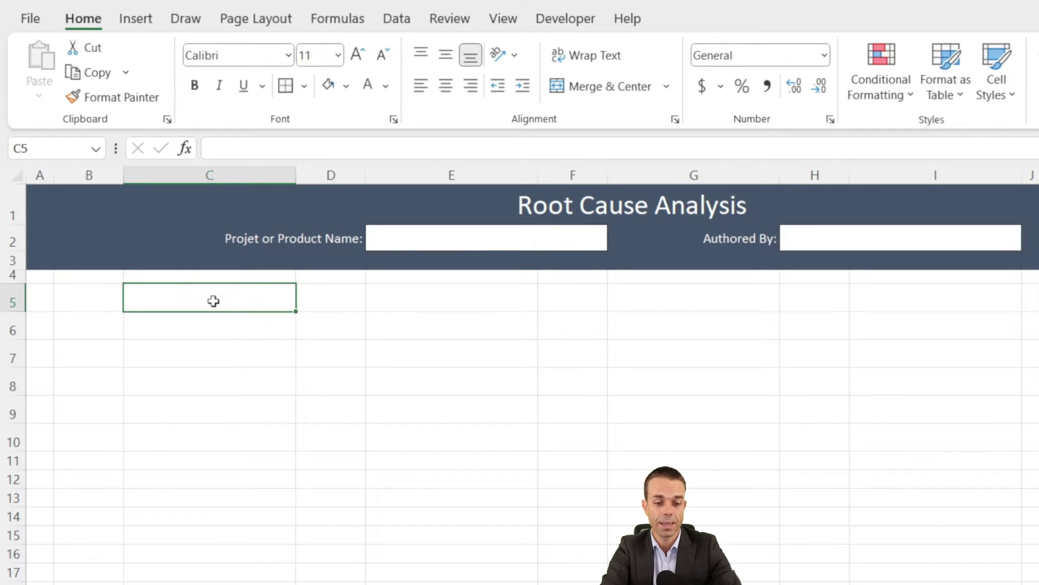
type("People")
key("Tab")
key("Tab")
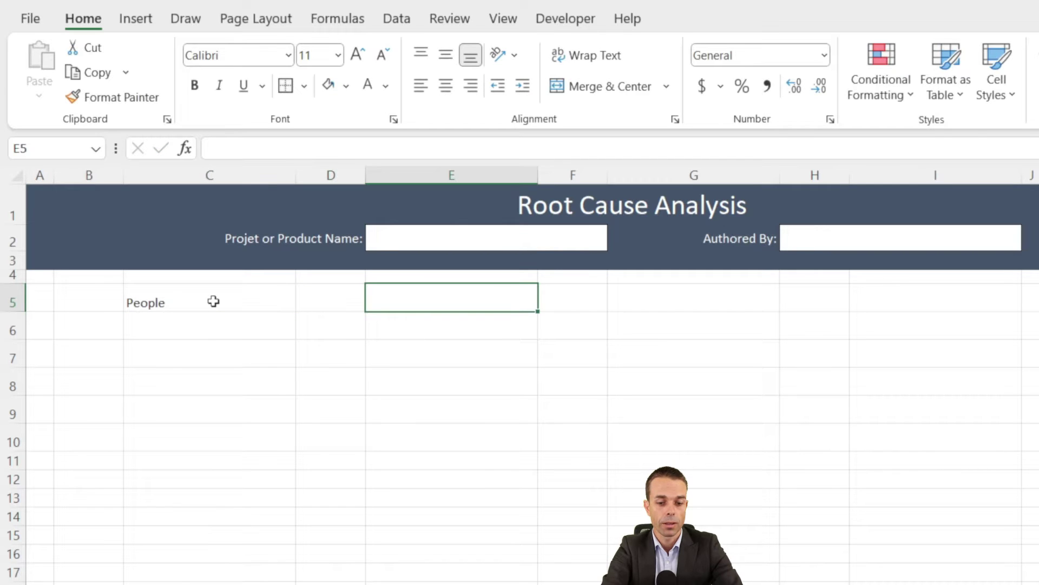
type("Information")
key("Tab")
key("Tab")
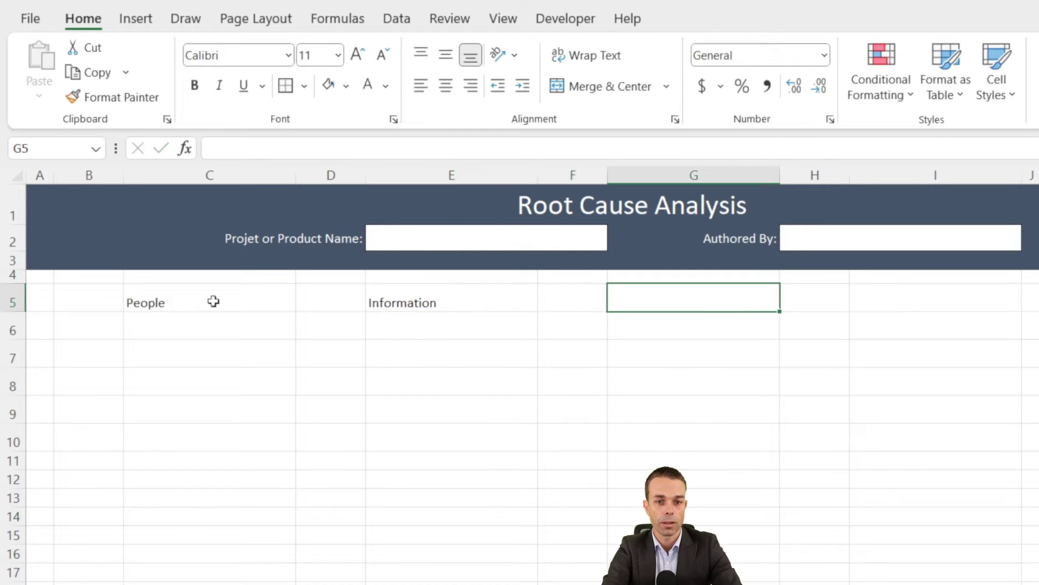
type("Process")
key("Tab")
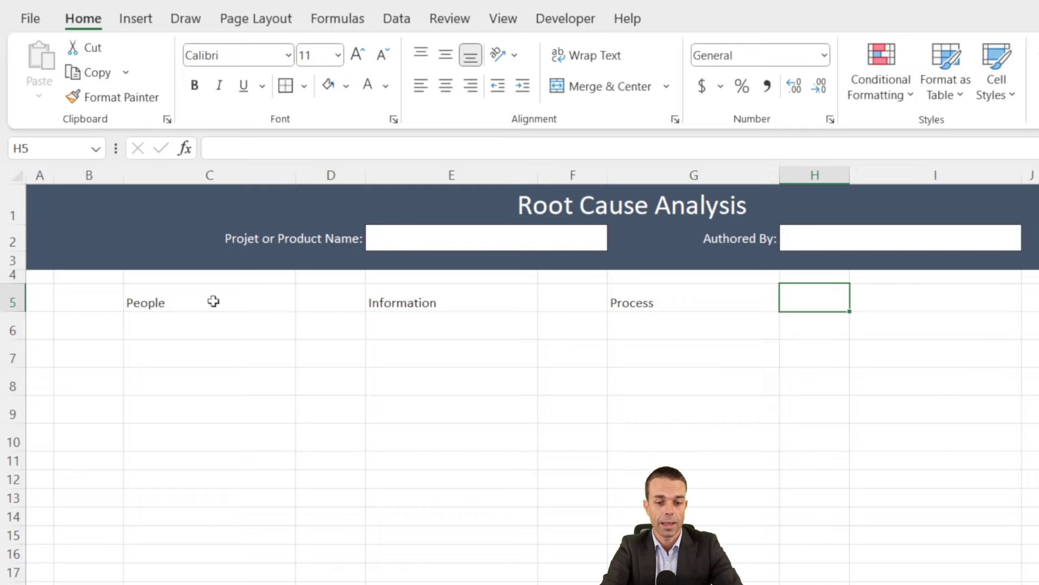
key("Tab")
type("Sy")
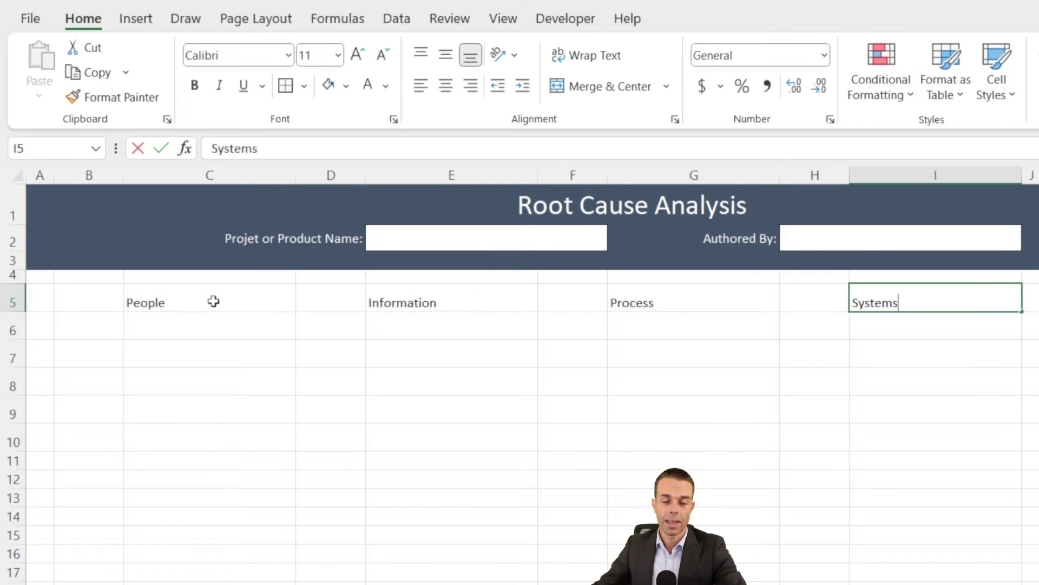
type("stems")
left_click(297, 325)
Center the People, Information, Process and Systems headings in row 5 both vertically and horizontally.
left_click(293, 302)
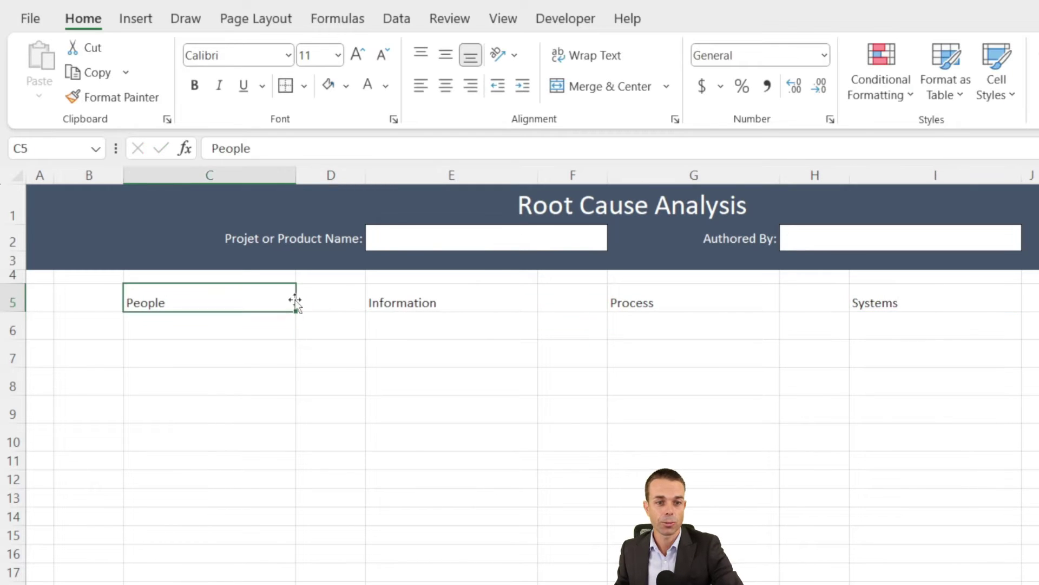
left_click(451, 297, "ctrl")
left_click(199, 302)
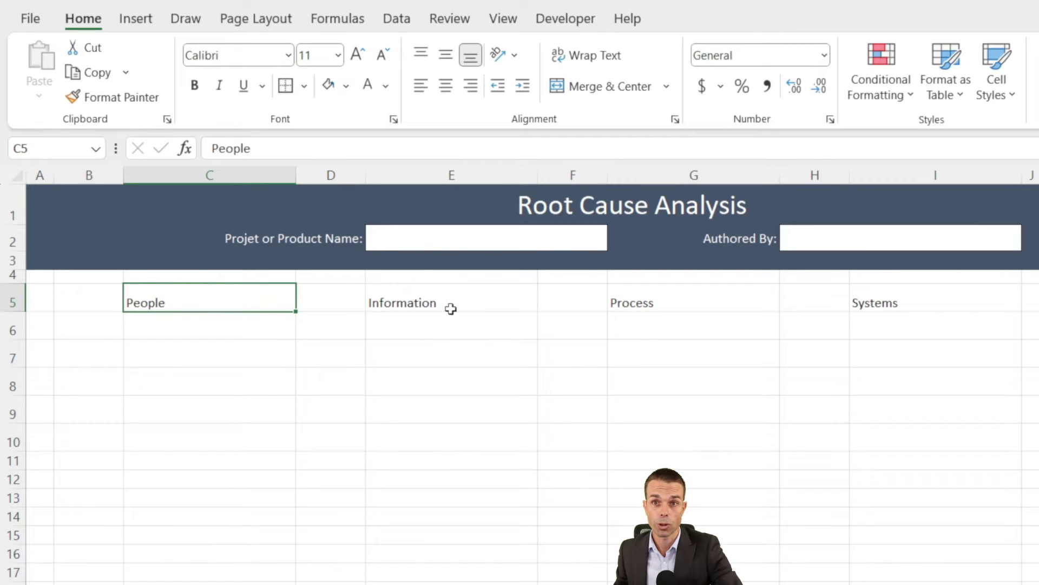
left_click(469, 302, "ctrl")
left_click(674, 303, "ctrl")
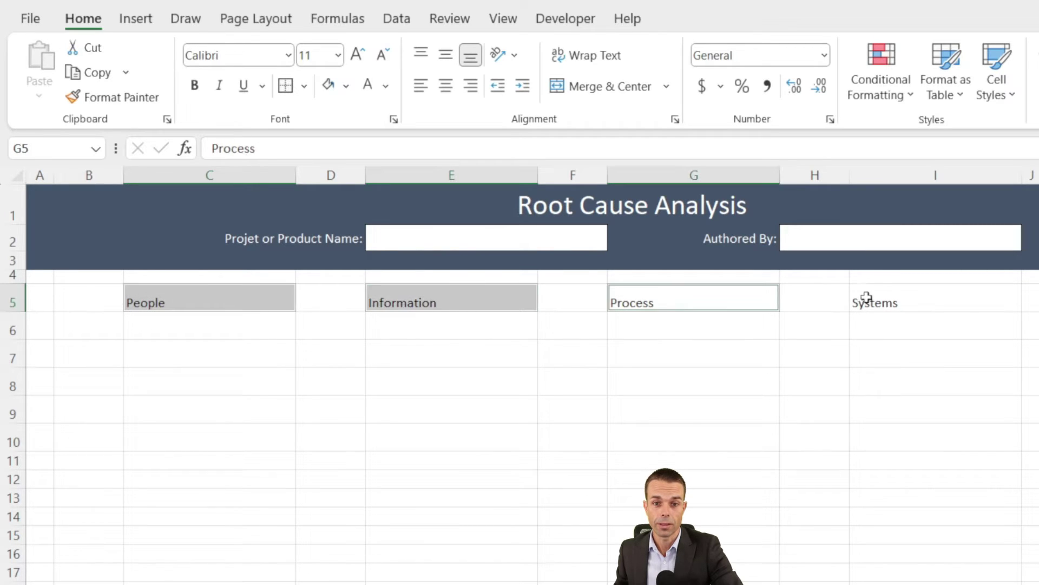
left_click(897, 298, "ctrl")
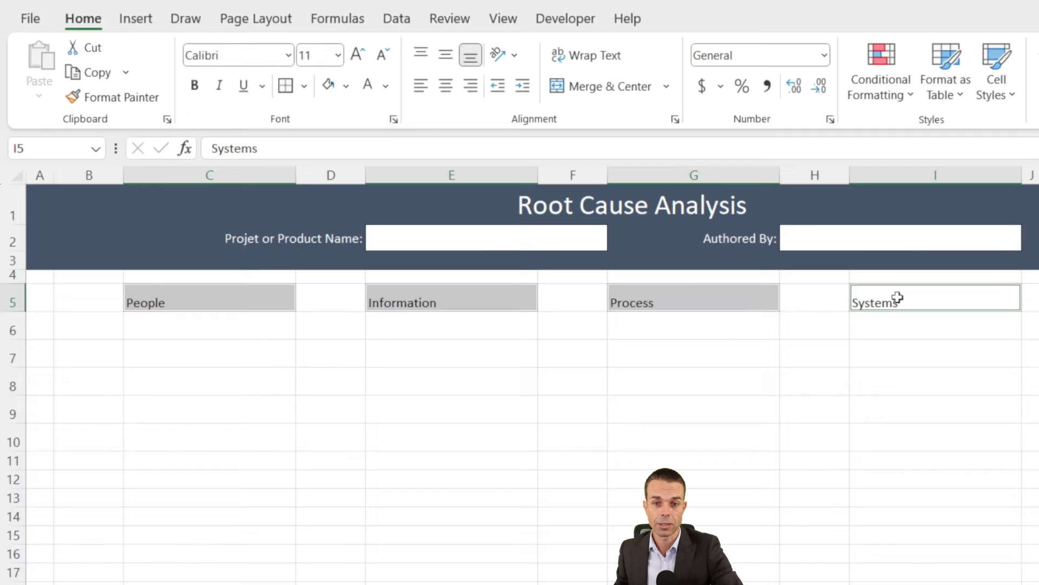
left_click(446, 61)
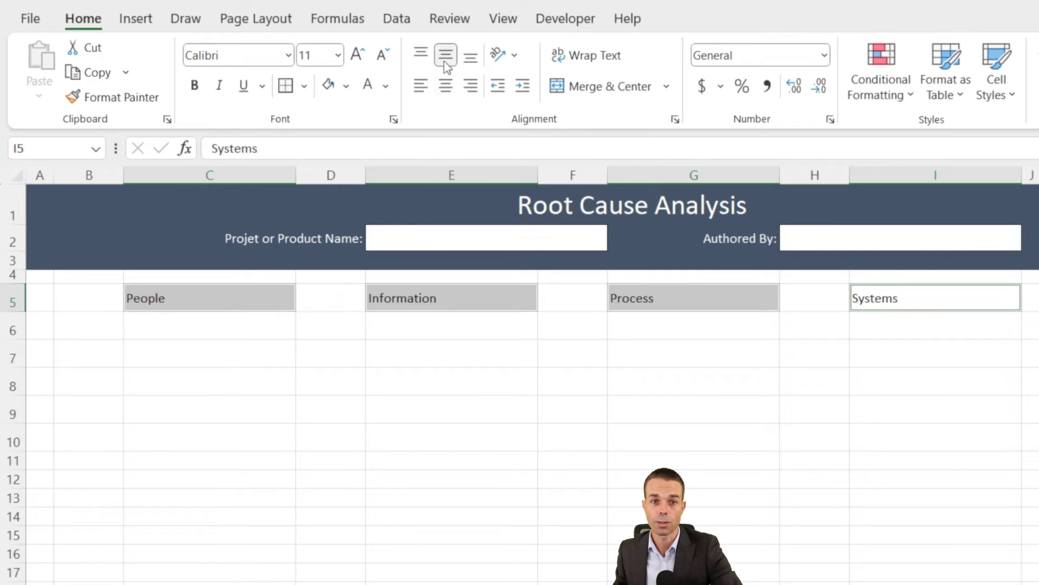
left_click(445, 86)
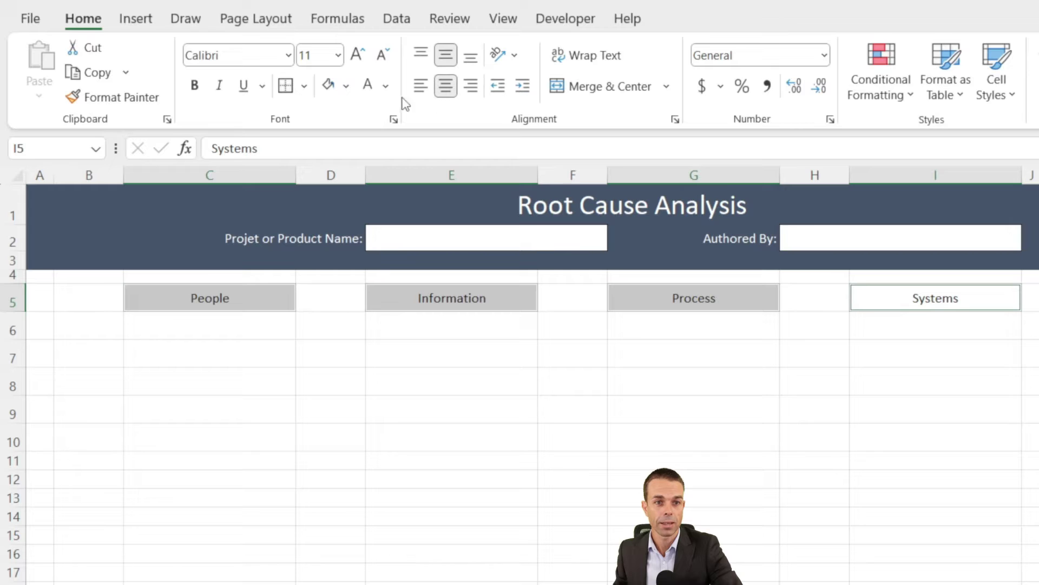
Format the four selected category headings in Arial at font size 14.
left_click(357, 54)
left_click(358, 54)
left_click(358, 54)
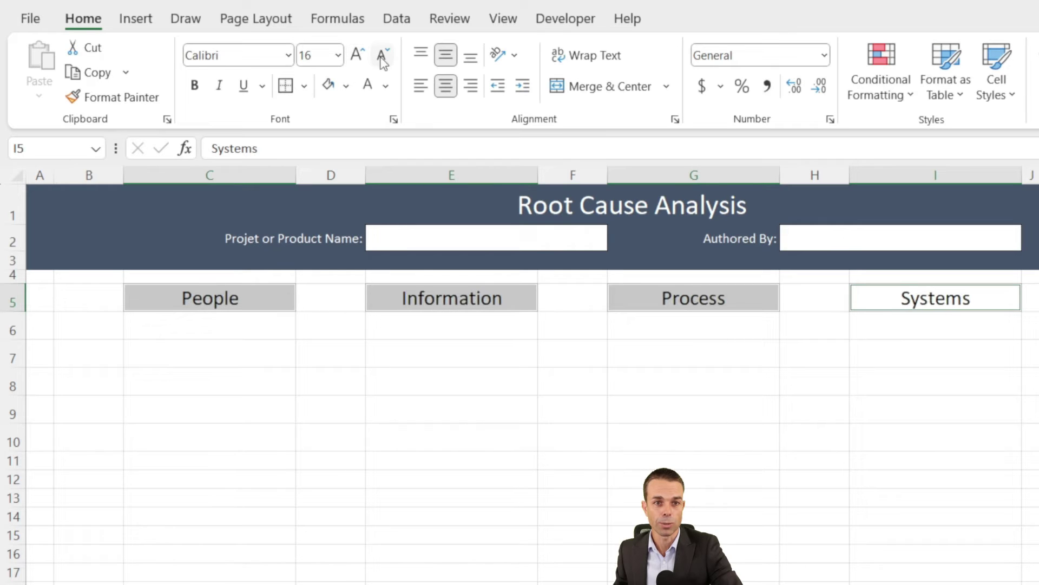
left_click(381, 57)
left_click(246, 56)
type("Arial")
key("Return")
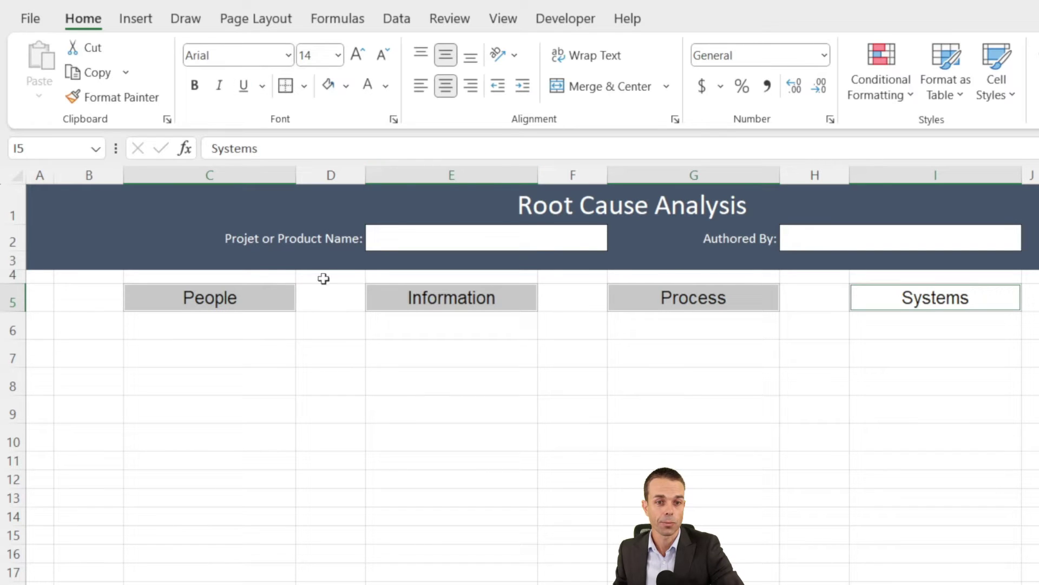
Apply Thick Outside Borders to each of the four selected category headings.
left_click(305, 87)
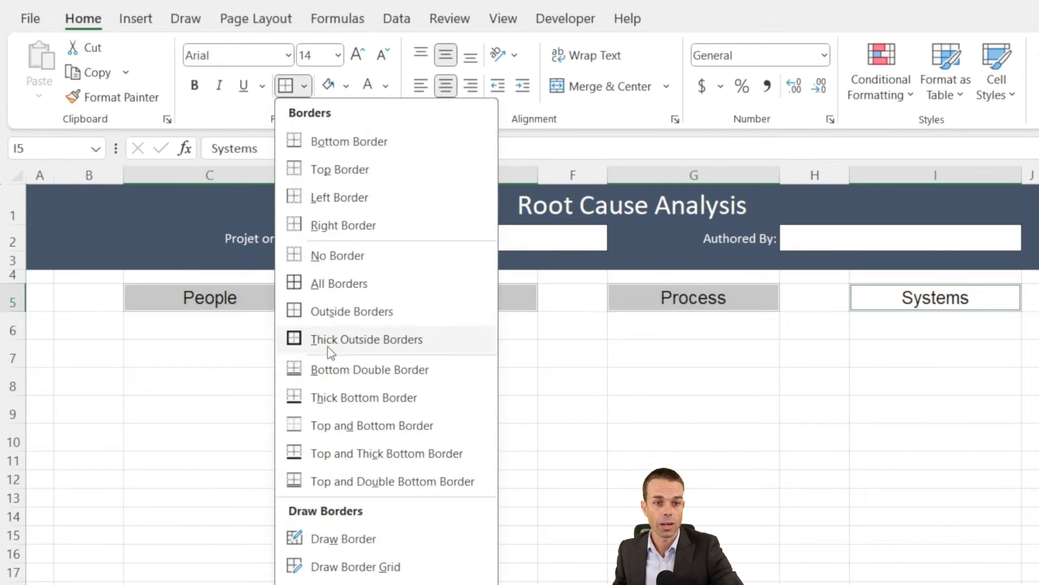
left_click(340, 340)
left_click(257, 298)
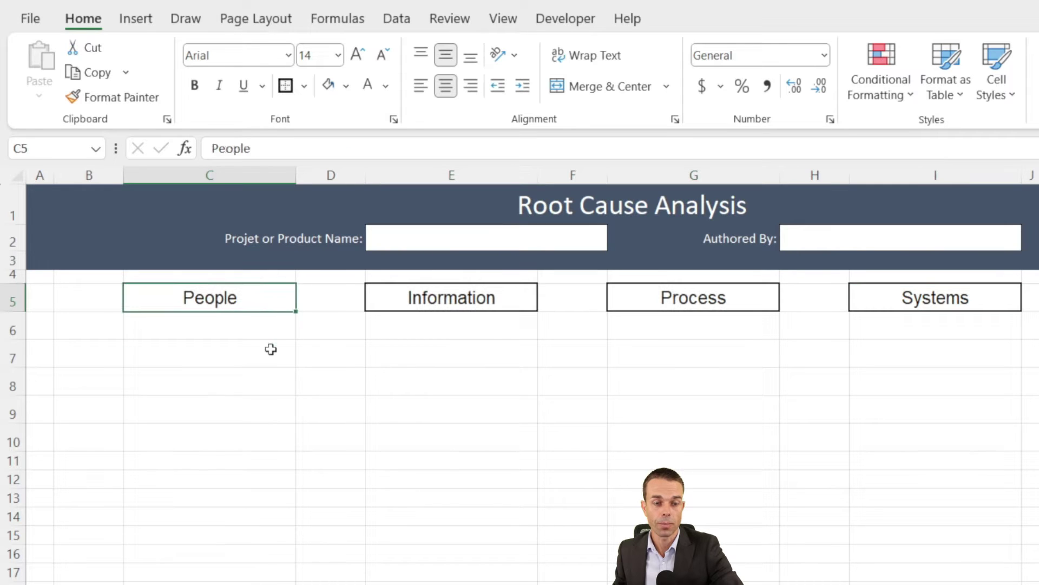
left_click(276, 347)
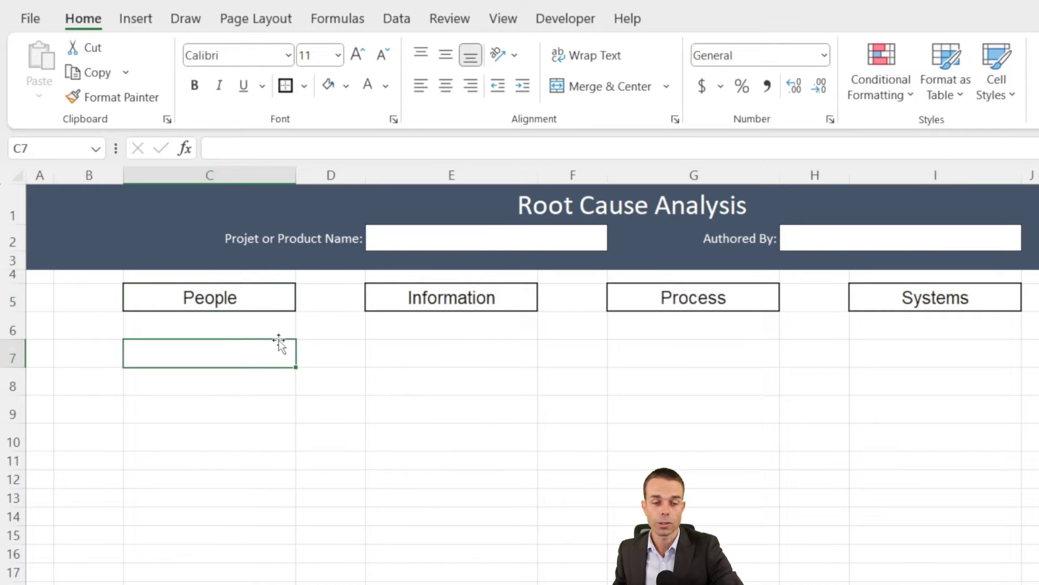
Fill the People heading with light orange and the Information heading with light gold.
left_click(270, 301)
left_click(346, 85)
left_click(404, 151)
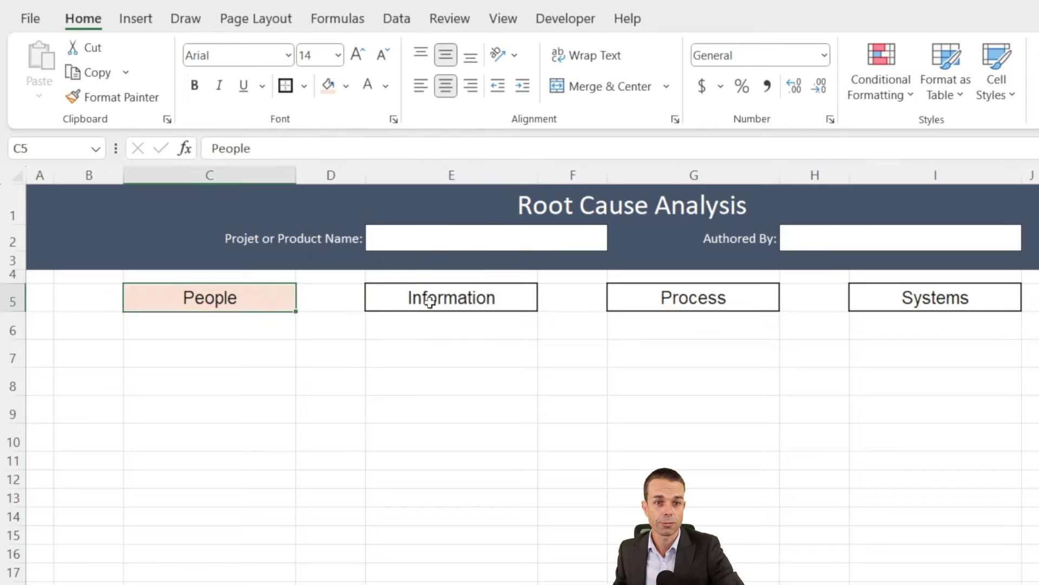
left_click(432, 297)
left_click(346, 85)
left_click(434, 162)
Fill the Process heading with light blue and the Systems heading with light green.
left_click(661, 297)
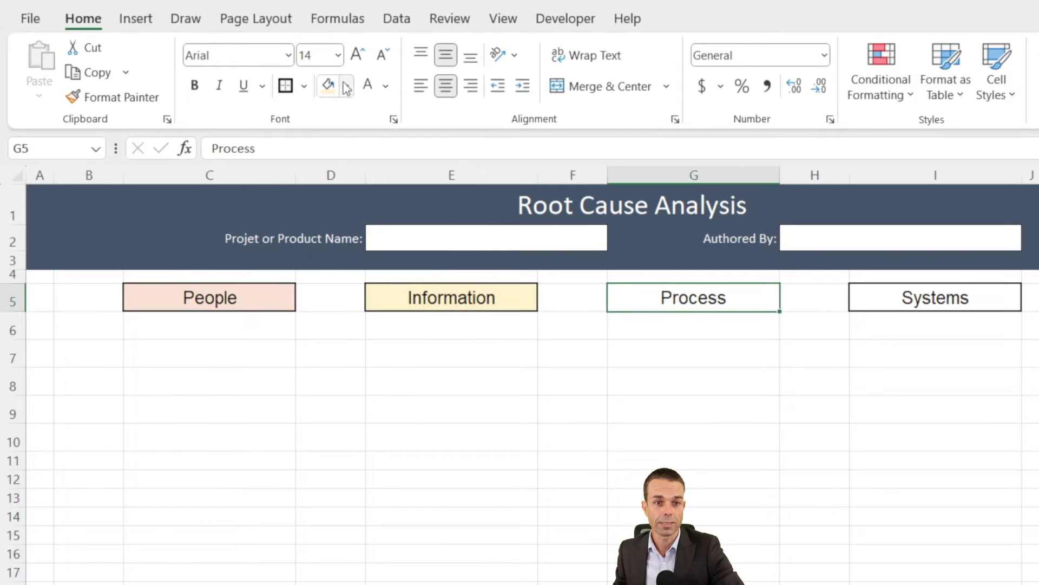
left_click(346, 86)
left_click(451, 162)
left_click(934, 297)
left_click(346, 85)
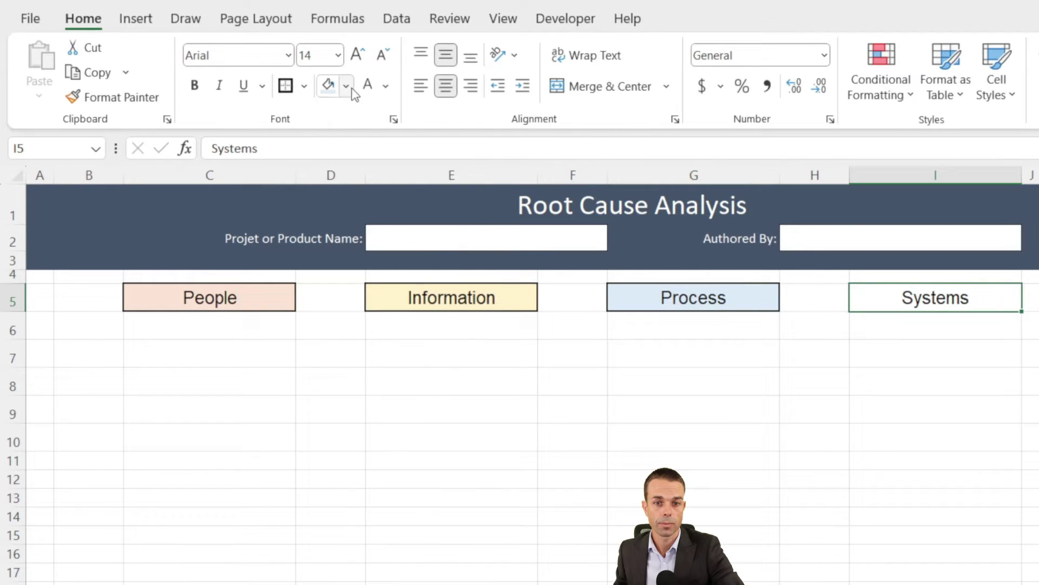
left_click(466, 163)
Increase the height of rows 10 to 13 to match the rows directly above them.
left_click(13, 442)
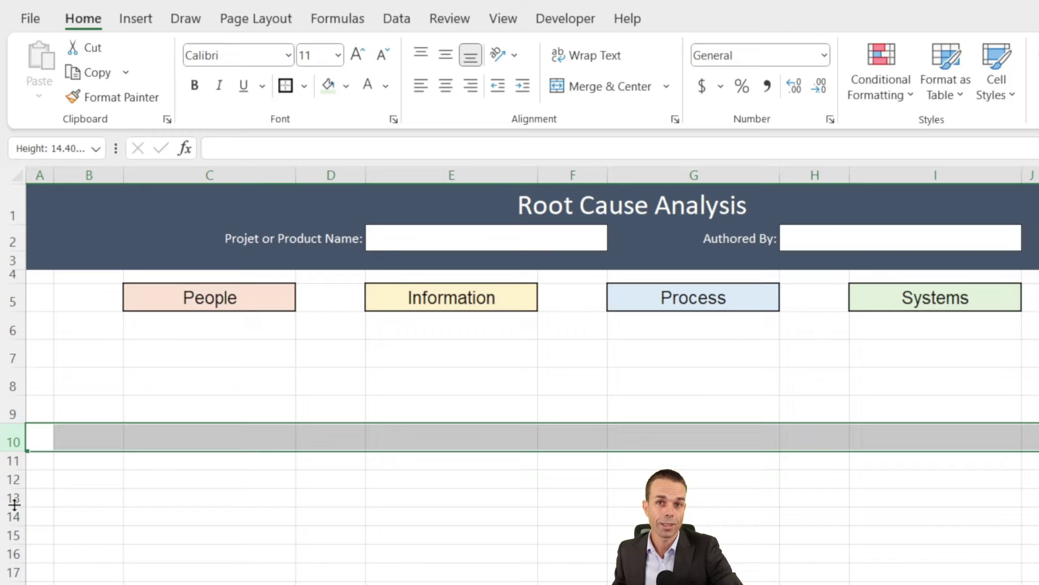
left_click_drag(13, 442, 13, 497)
left_click_drag(18, 454, 19, 453)
left_click(165, 410)
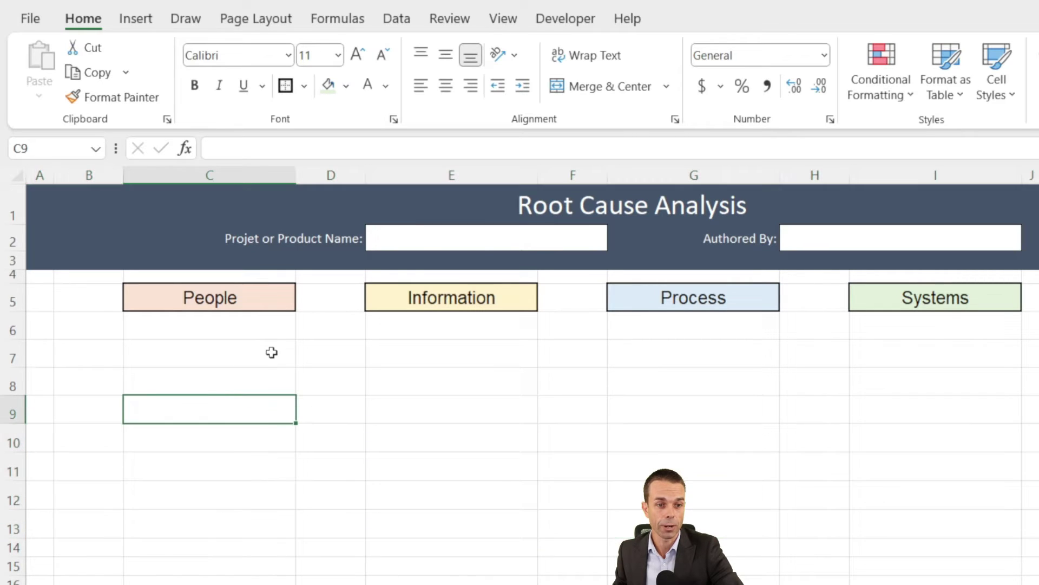
Add a medium-weight solid border along the right edge of C6:C13, beneath the People heading.
left_click(267, 296)
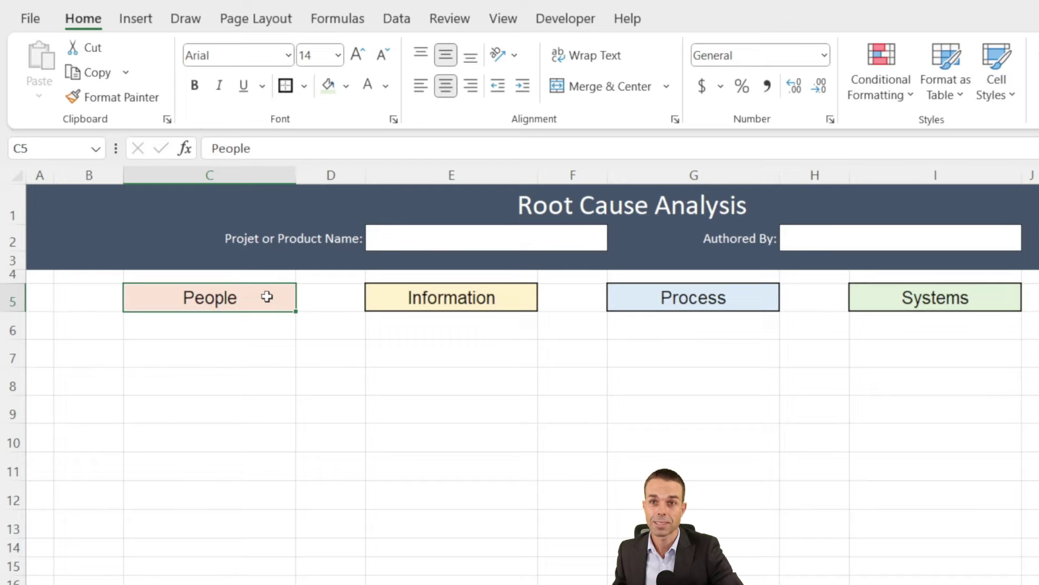
left_click_drag(252, 323, 248, 529)
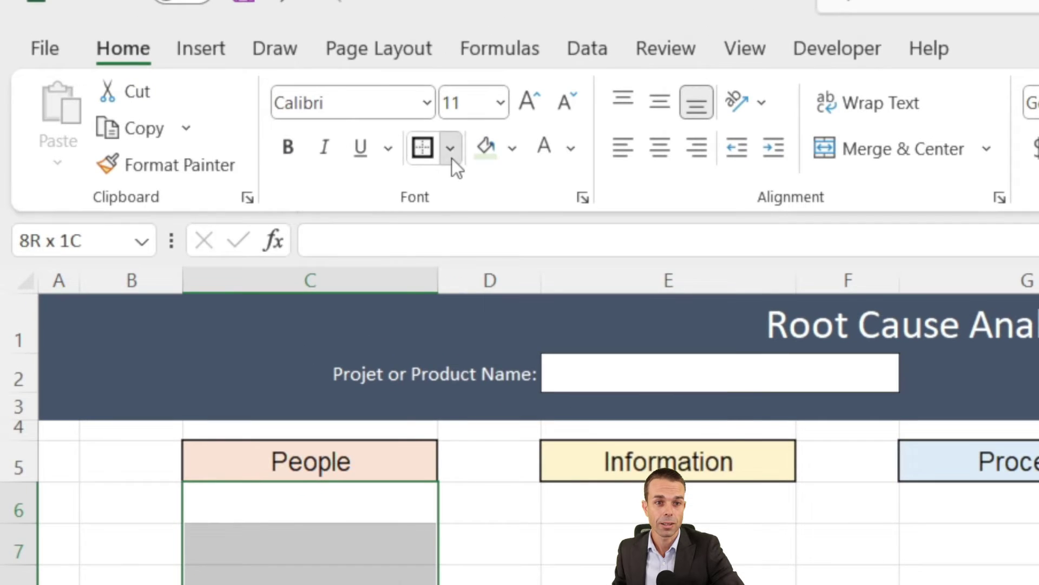
left_click(452, 158)
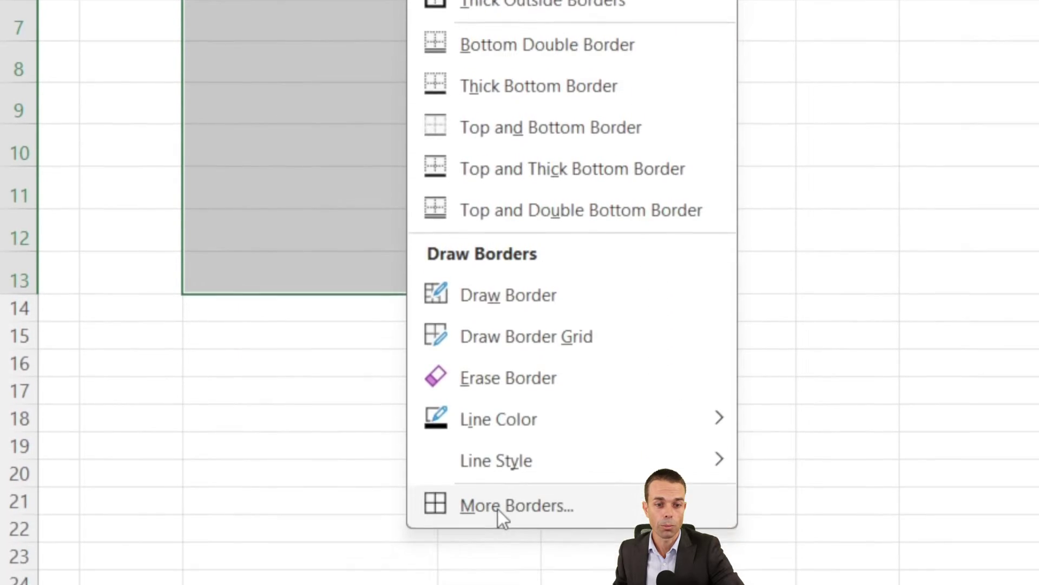
left_click(496, 505)
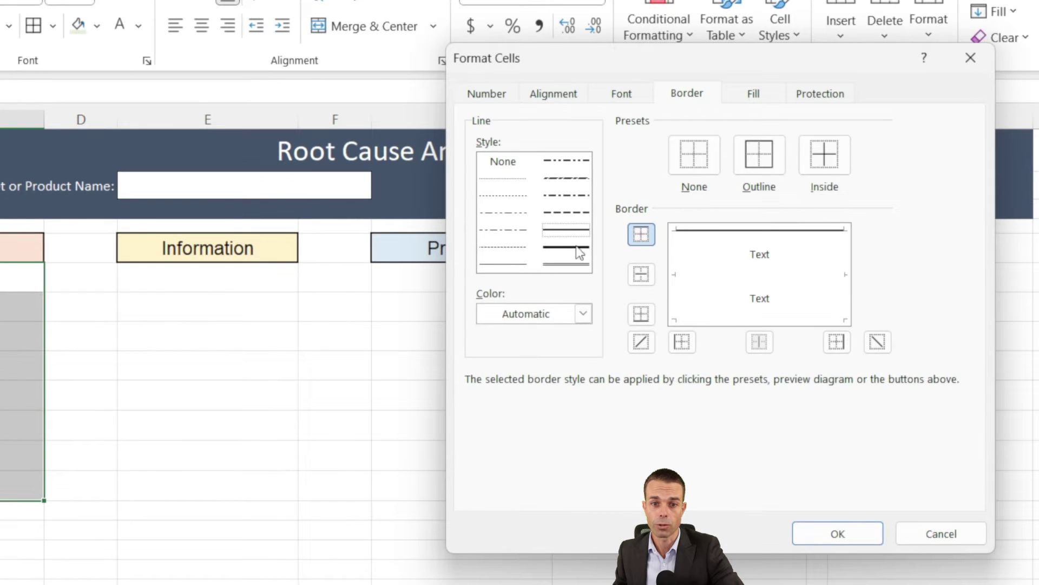
left_click(843, 262)
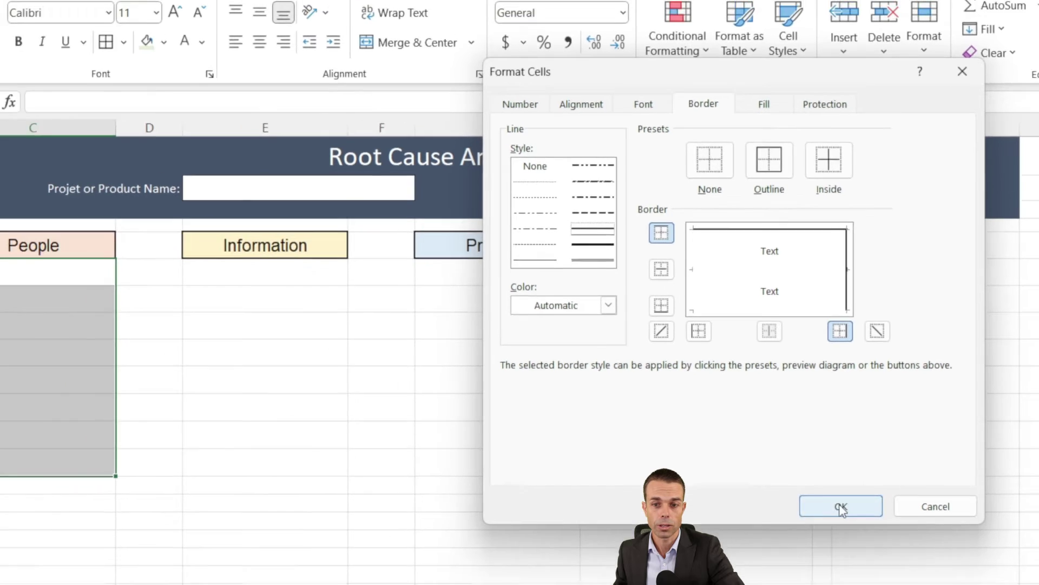
left_click(838, 533)
Copy the bordered cells C6:C13 to the ranges beneath Information, Process and Systems, starting at E6, G6 and I6.
left_click_drag(173, 278, 173, 304)
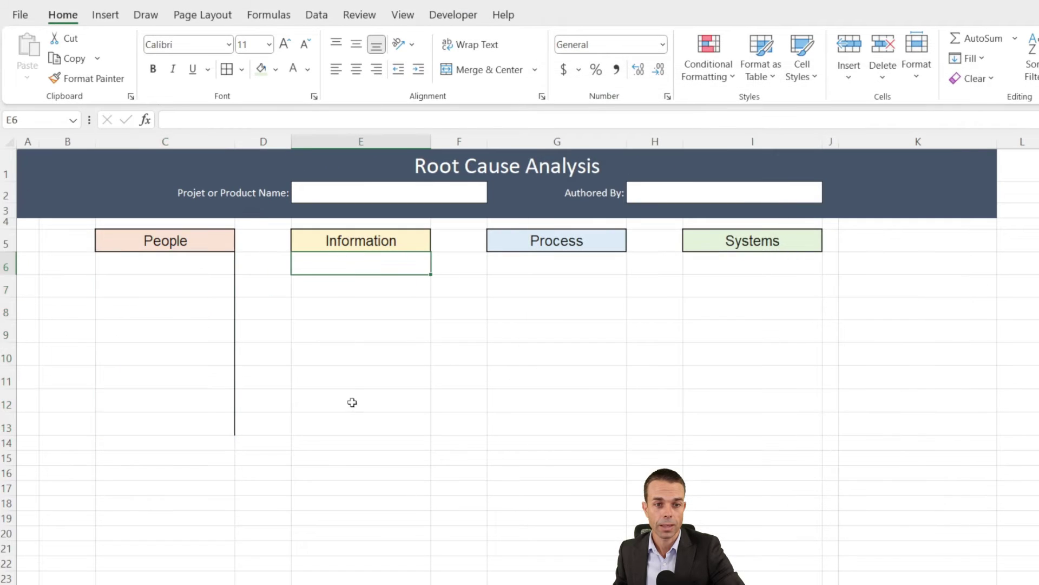
left_click_drag(176, 271, 193, 420)
key("ctrl+c")
left_click(351, 264)
key("ctrl+v")
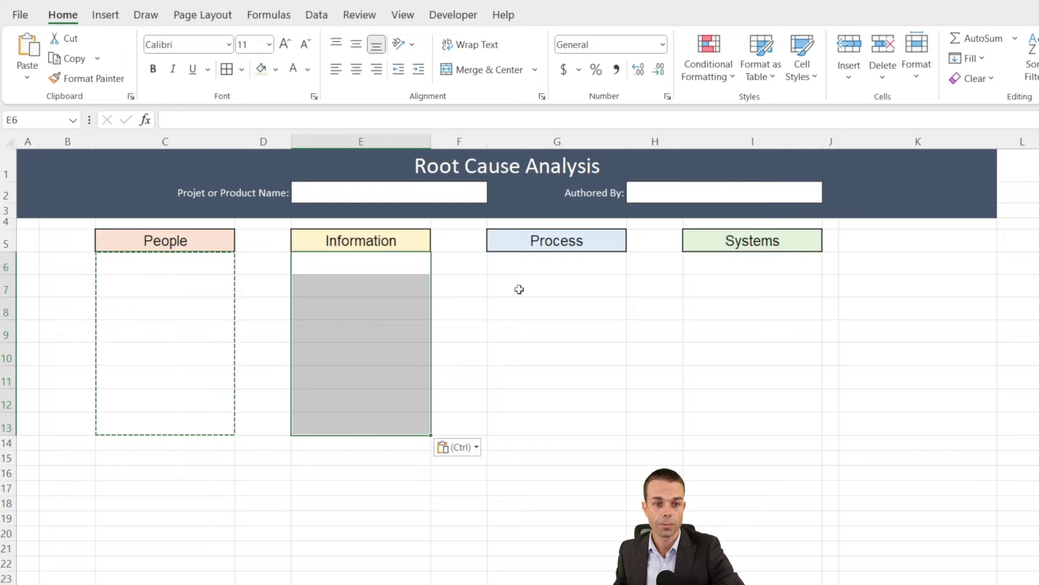
left_click(591, 265)
key("ctrl+v")
left_click(748, 267)
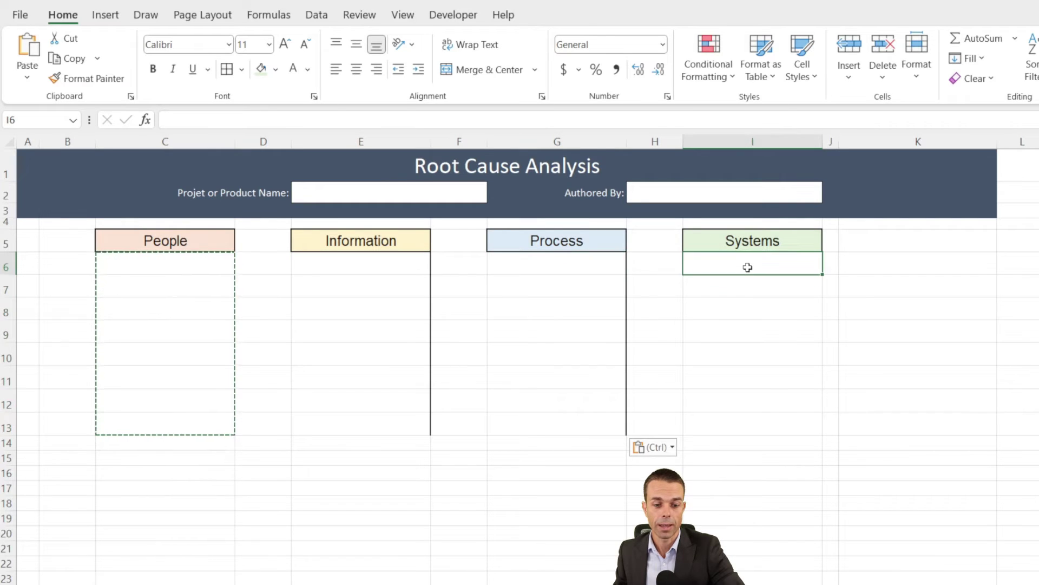
key("ctrl+v")
left_click(617, 302)
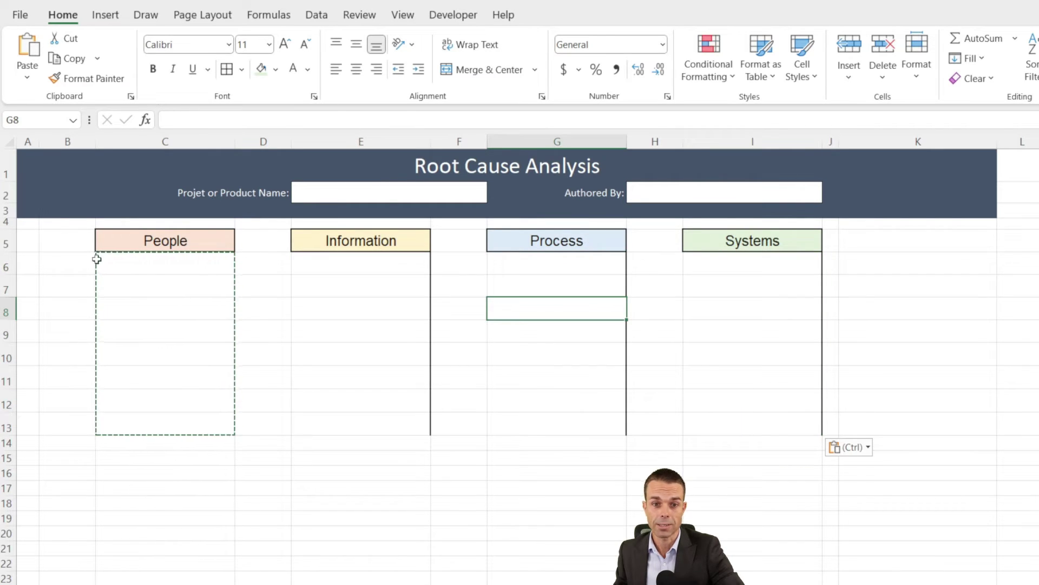
left_click(204, 239)
left_click(367, 241)
left_click(534, 238)
left_click(609, 272)
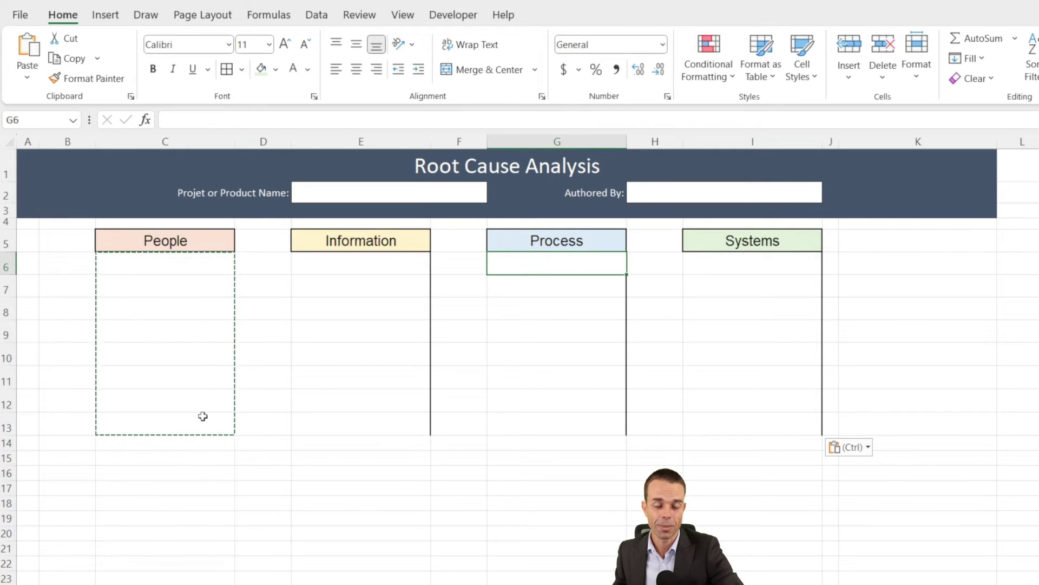
Clear the copy selection and apply a Thick Bottom Border to C13:J13, beneath the four category columns.
left_click(325, 418)
left_click(261, 426)
key("Escape")
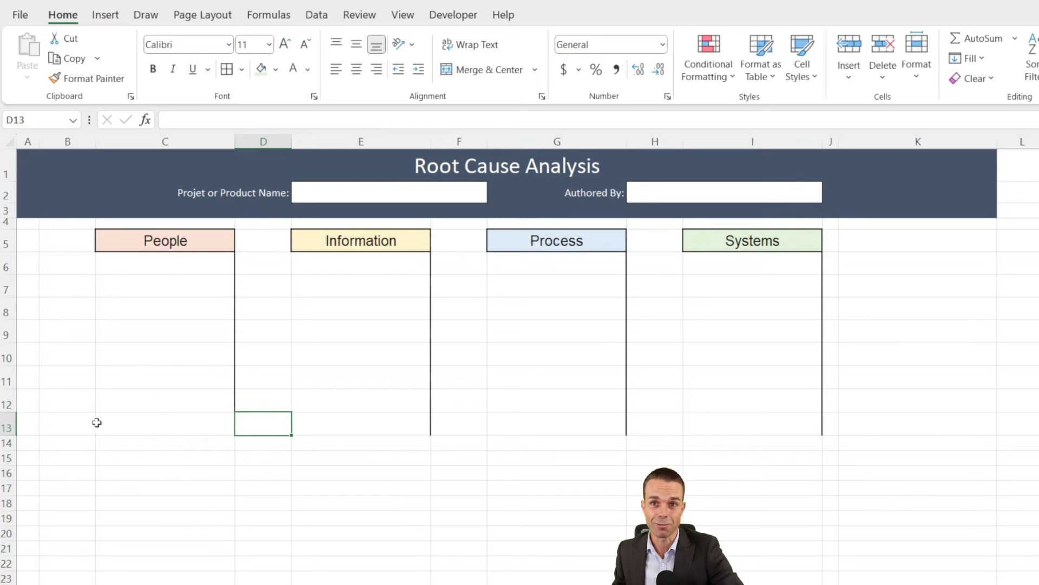
left_click(163, 416)
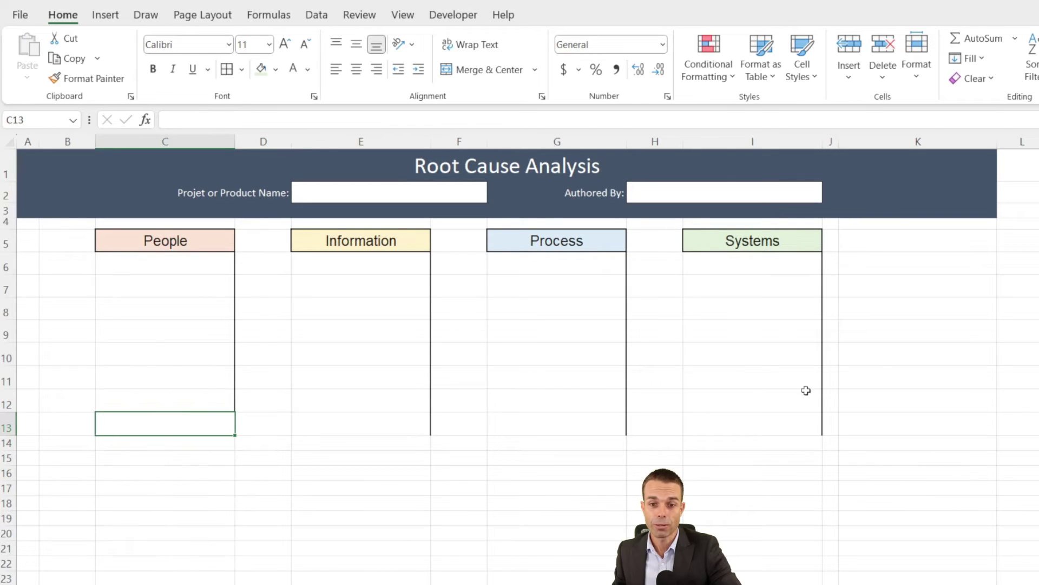
left_click(796, 431, "shift")
left_click(836, 426, "shift")
left_click(242, 69)
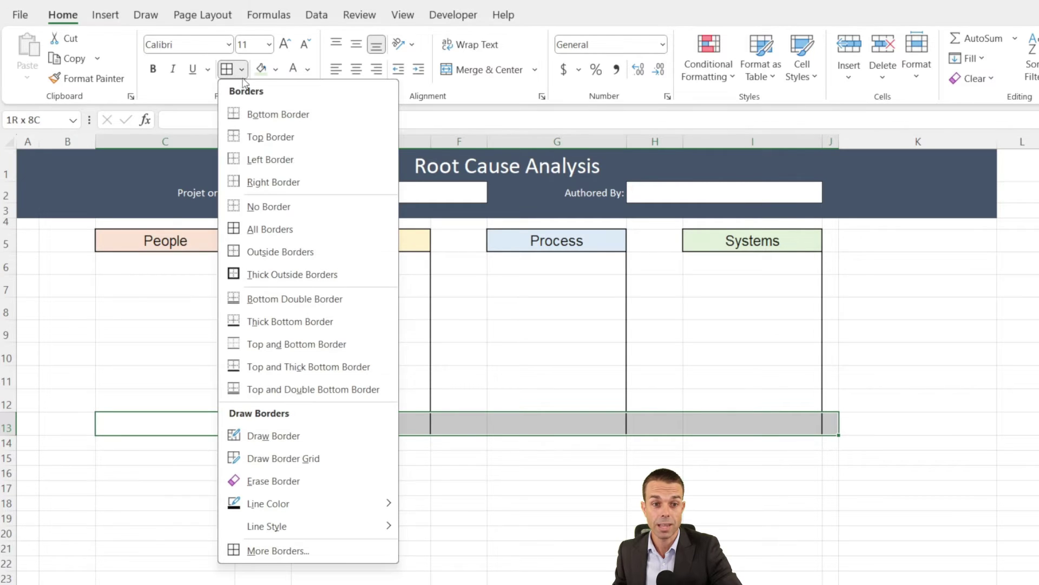
left_click(297, 322)
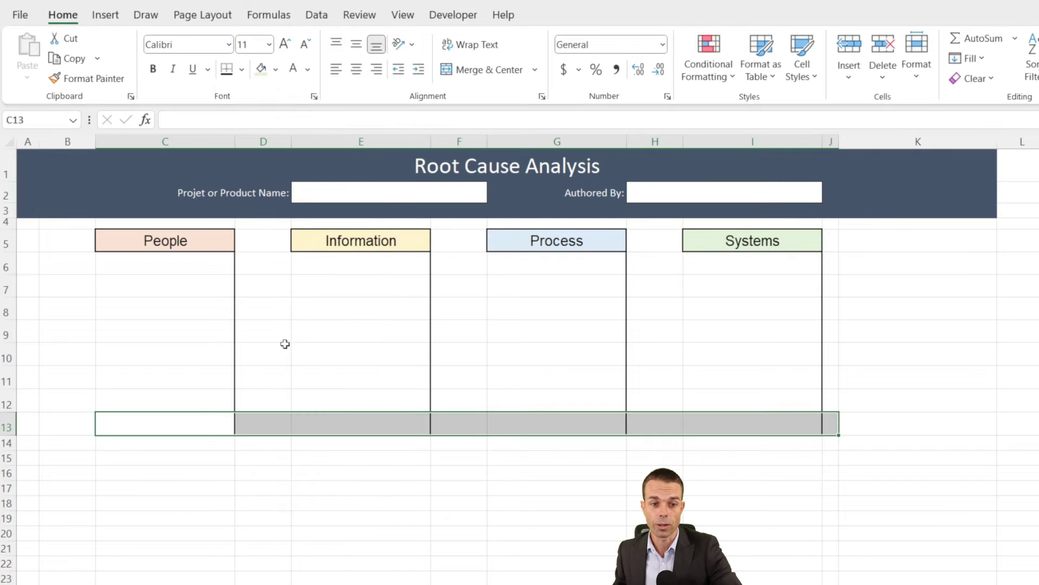
left_click(325, 393)
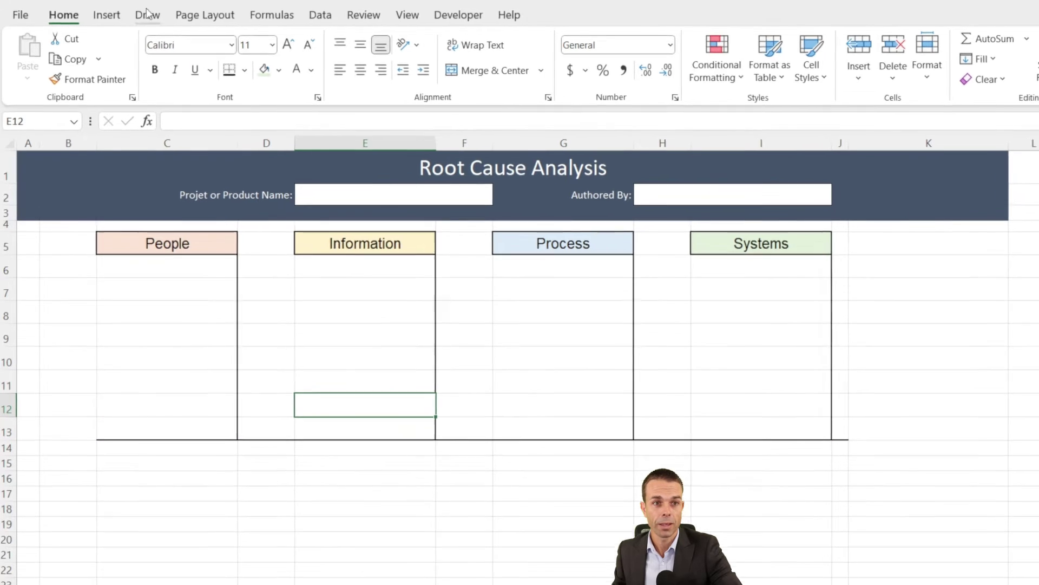
Insert a small isosceles triangle shape in column C, spanning about rows 10 and 11.
left_click(105, 18)
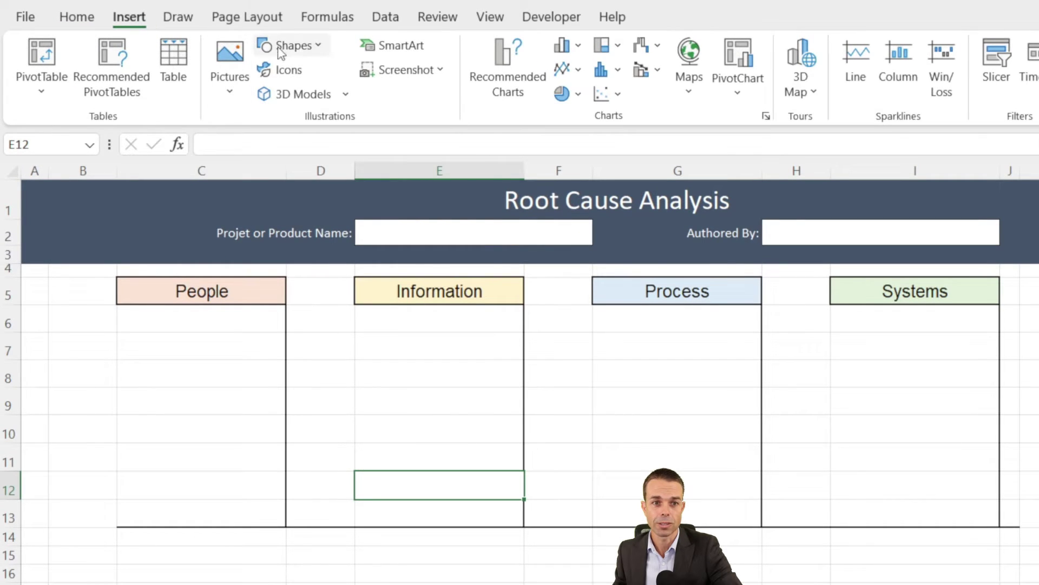
left_click(295, 48)
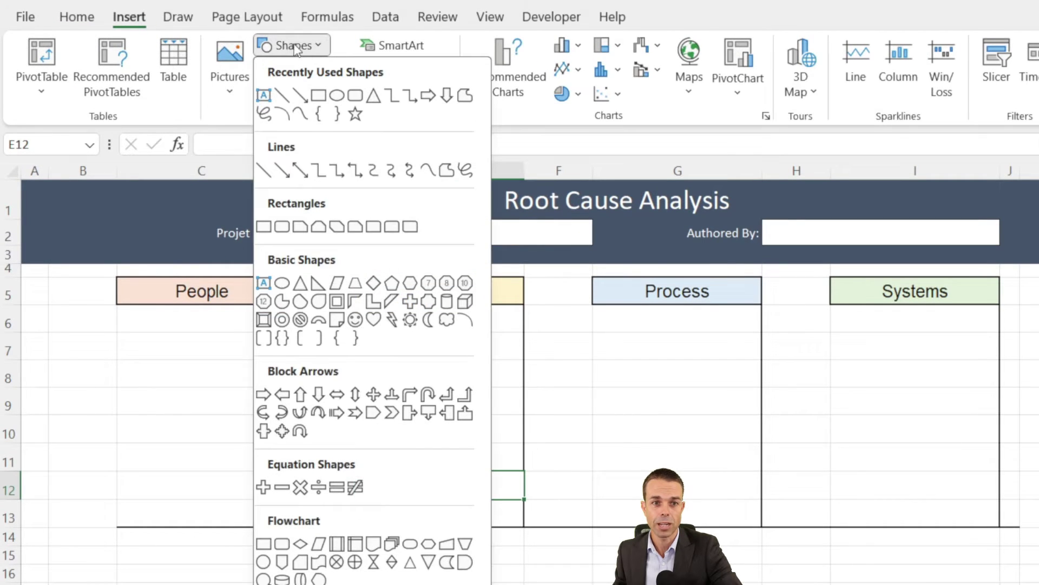
left_click(374, 96)
mouse_move(167, 422)
left_mouse_down()
mouse_move(179, 465)
mouse_move(229, 470)
left_mouse_up()
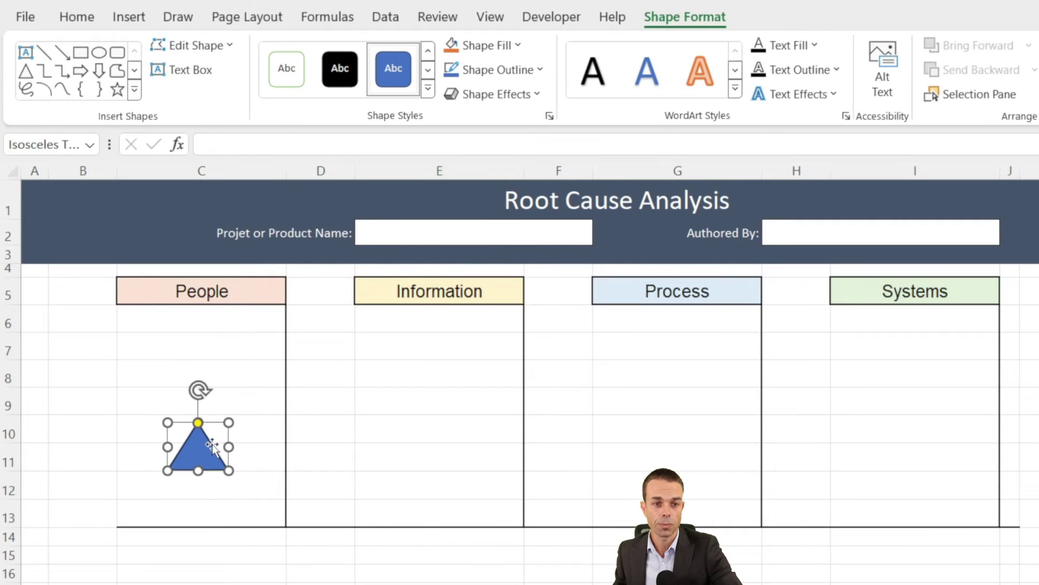
Fill the triangle in column C with light gray and give it a darker gray outline.
right_click(212, 446)
left_click(276, 179)
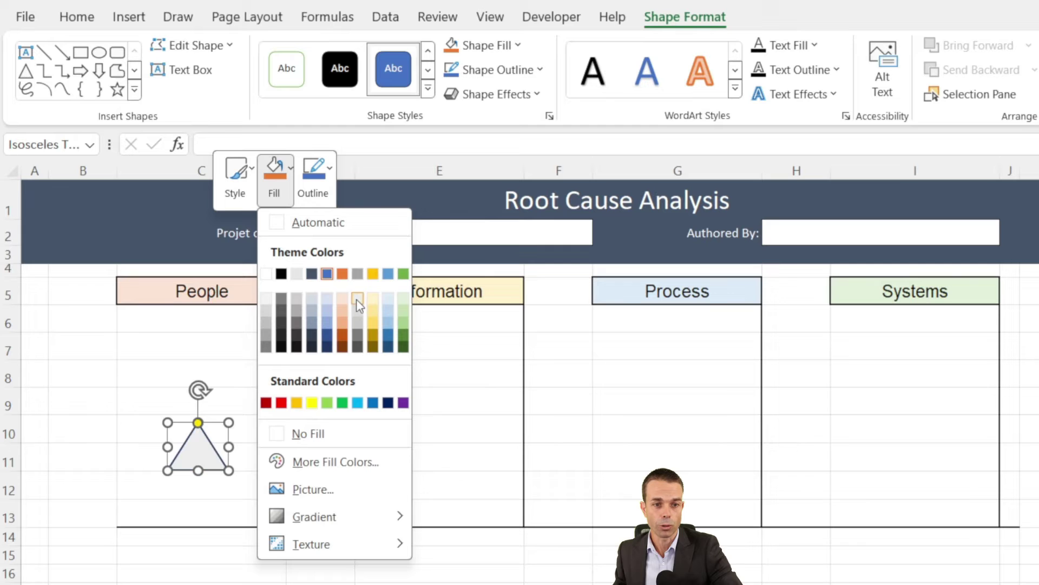
left_click(358, 309)
left_click(312, 179)
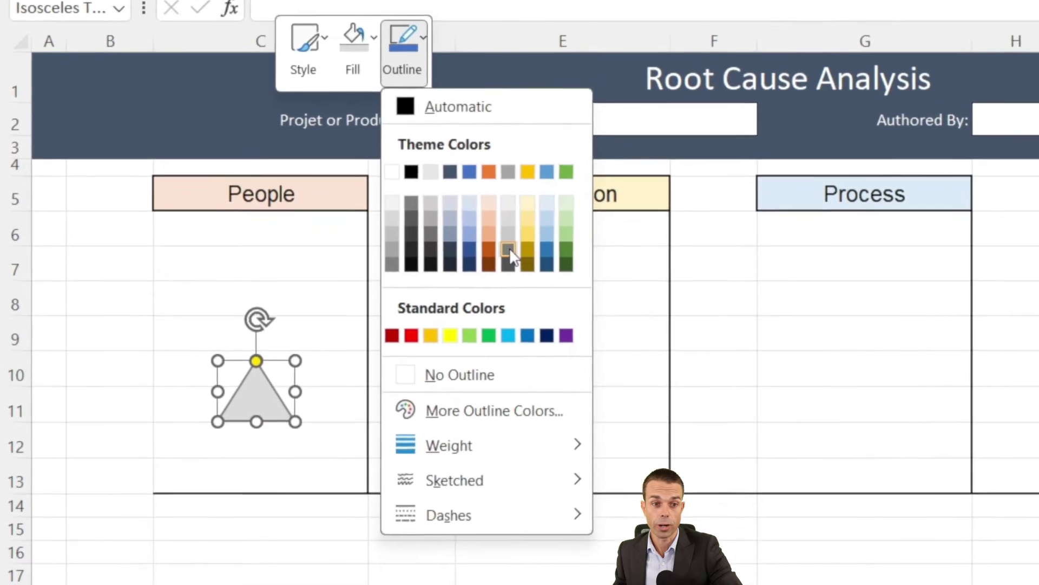
left_click(423, 313)
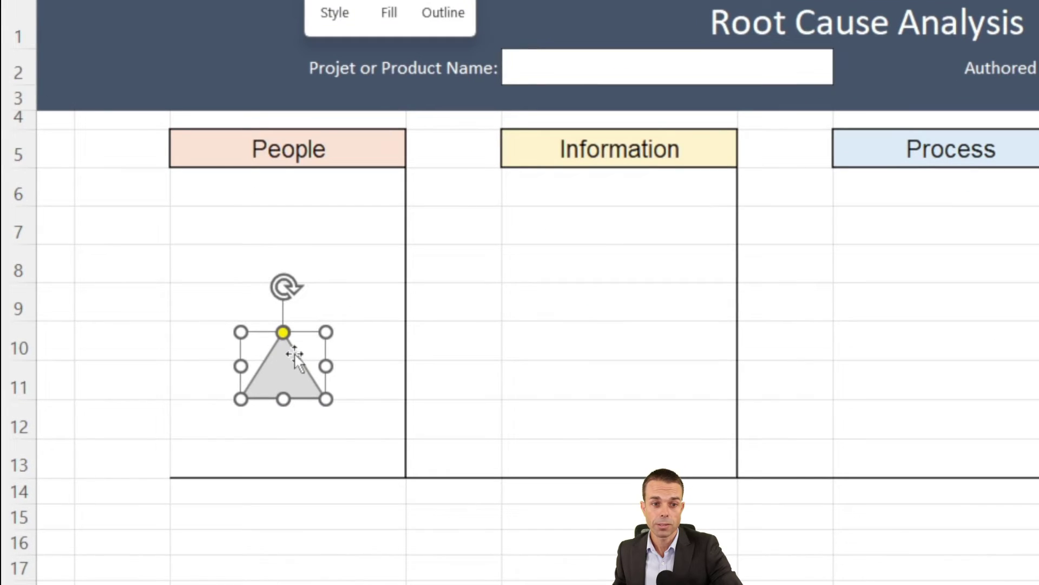
Skew the triangle's apex to its left side to form a right triangle and place it at the left end of the row 13 line.
left_click_drag(283, 332, 230, 345)
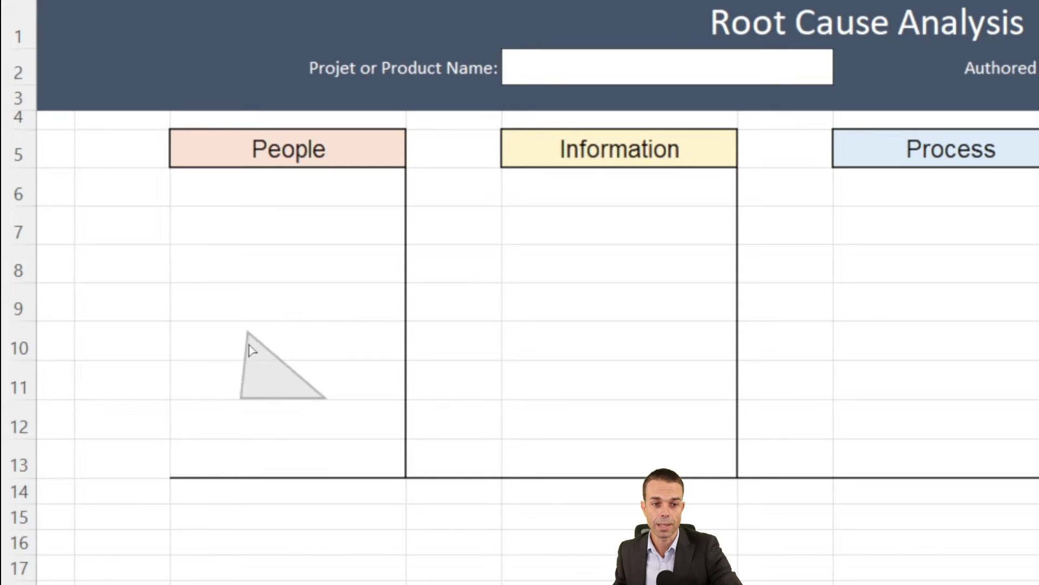
left_click_drag(269, 380, 129, 461)
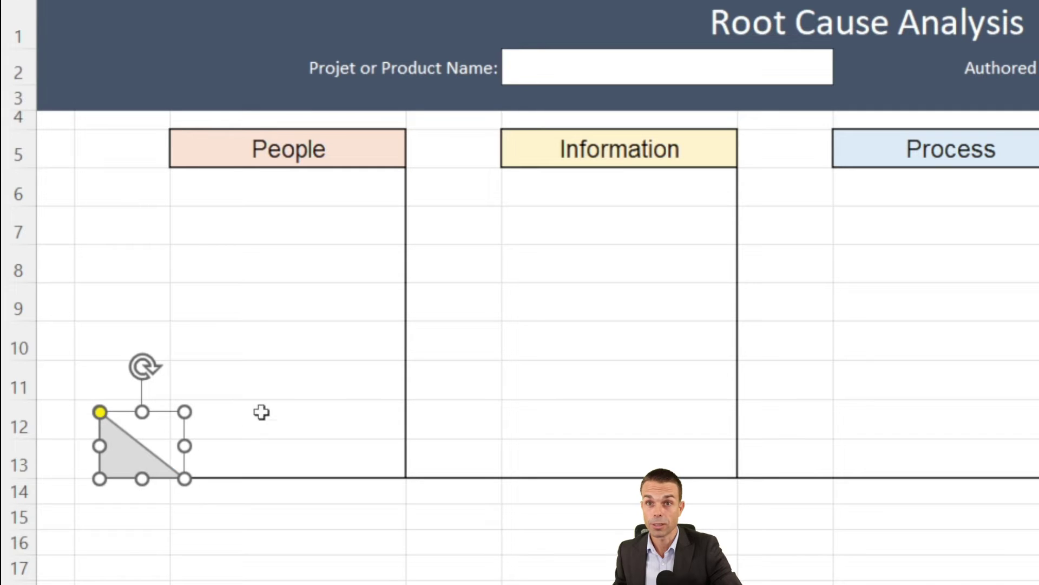
Duplicate the right triangle and place the vertically mirrored copy directly beneath the original to complete the arrow-like fish tail.
key("ctrl+d")
left_click_drag(166, 433, 125, 507)
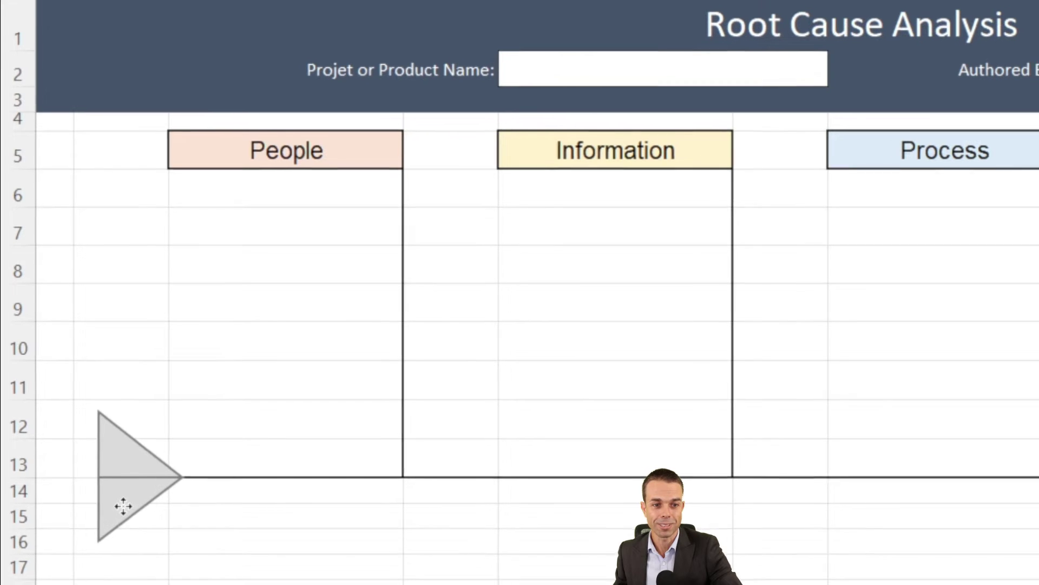
left_click(320, 408)
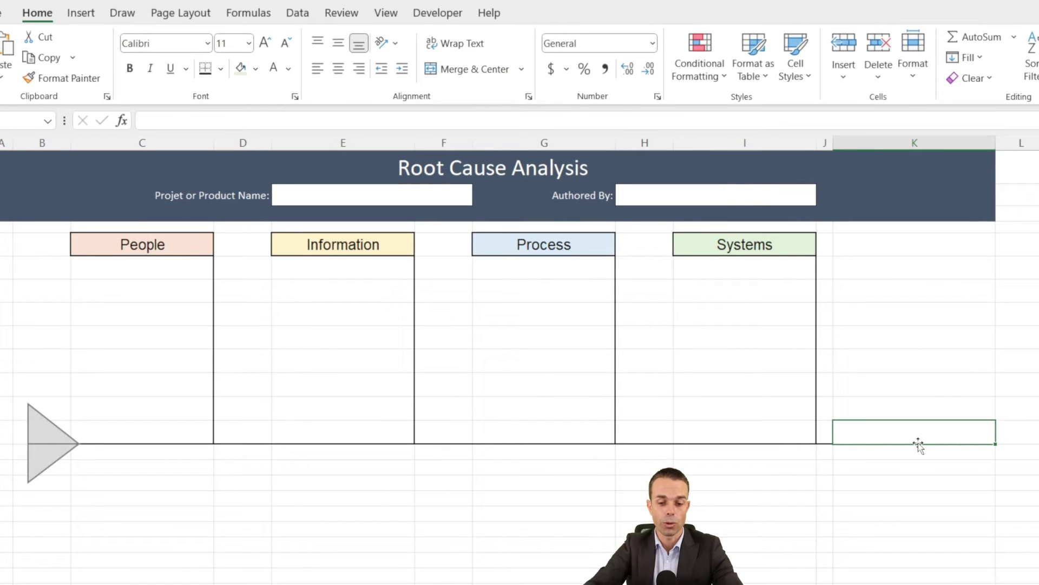
Enter the labels "Problem or Opportunity" in K13 and "Root Cause(s)" in K14.
type("Pro")
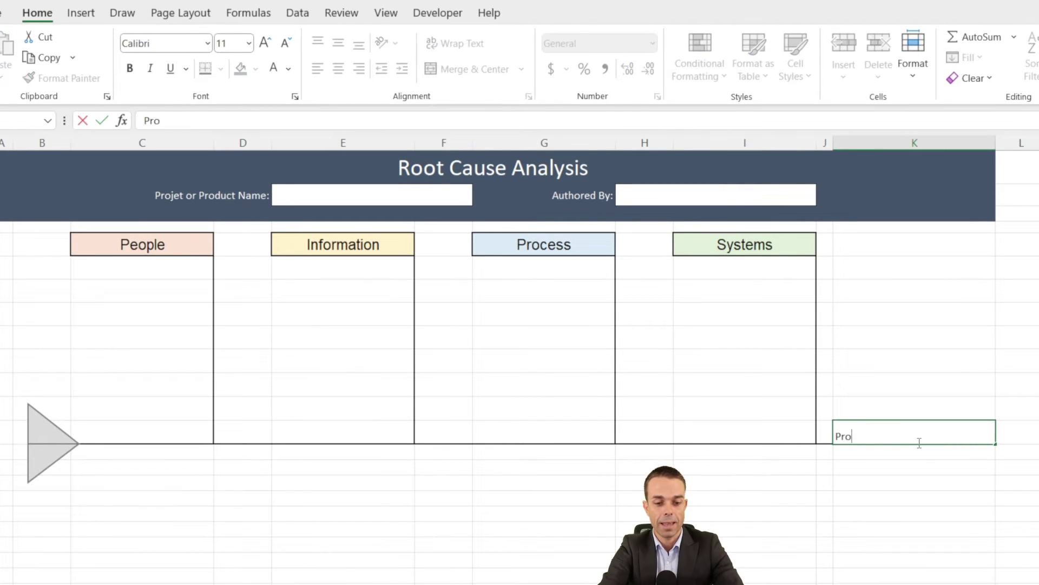
type("blem or Opportunity")
key("Return")
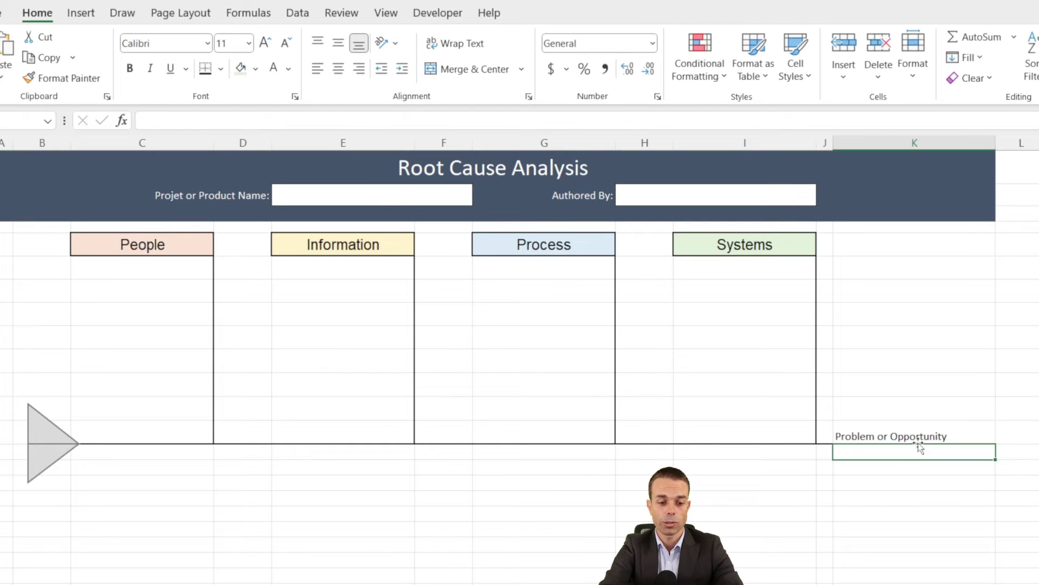
type("Root Ca")
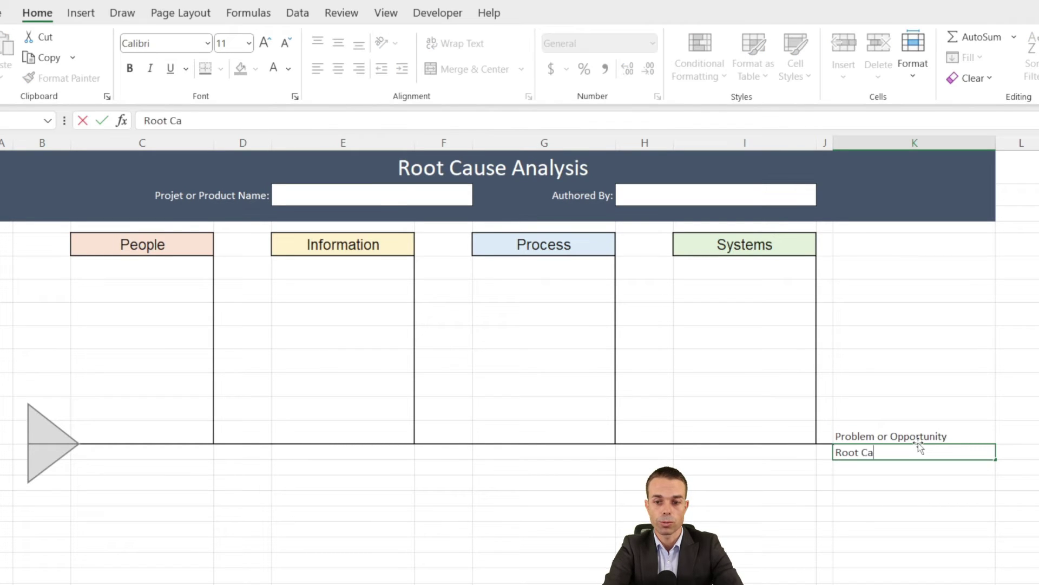
type("use(s)")
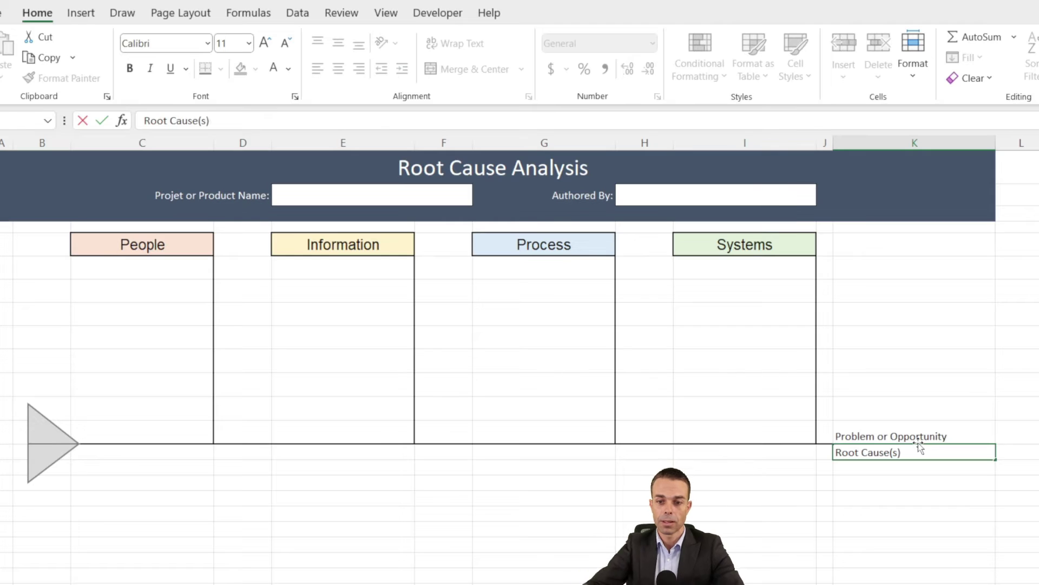
key("Return")
Increase the font size of K13:K14 to 14 and middle-align the two labels vertically.
left_click(907, 455)
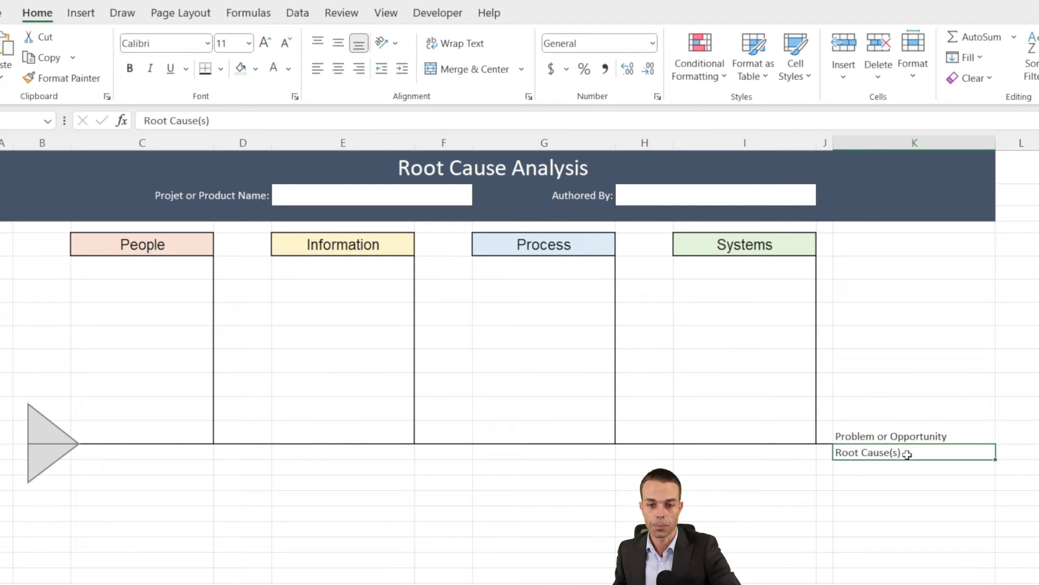
left_click_drag(898, 436, 889, 458)
left_click(267, 44)
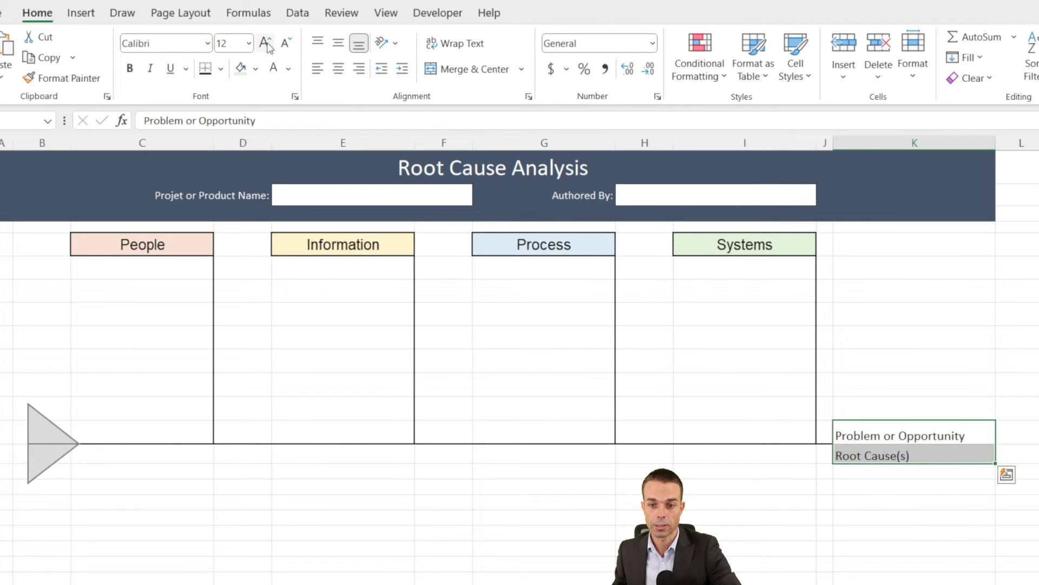
left_click(267, 45)
left_click(342, 41)
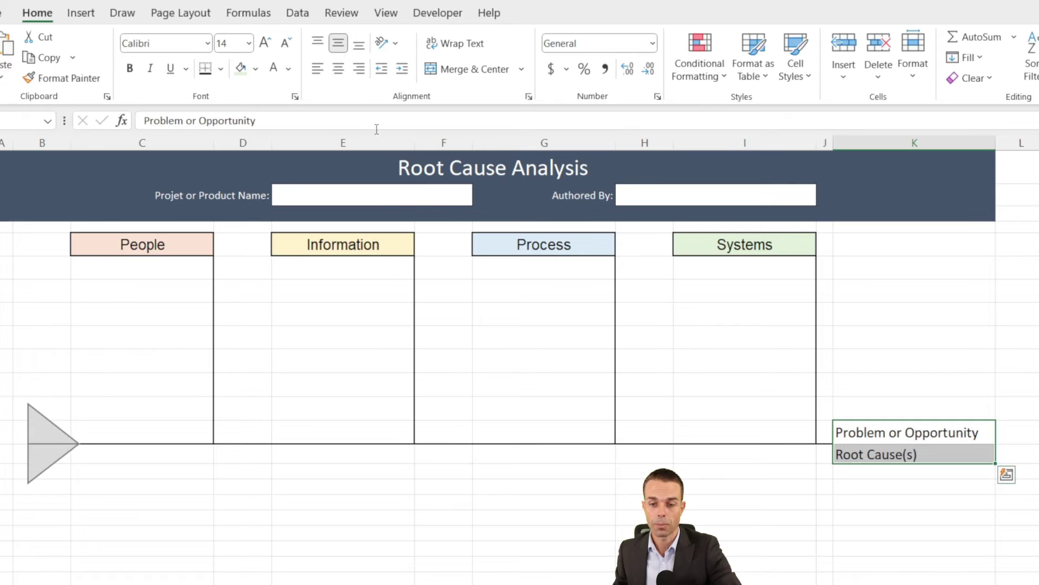
Apply All Borders to the Problem or Opportunity and Root Cause(s) cells, K13:K14.
left_click_drag(869, 432, 882, 454)
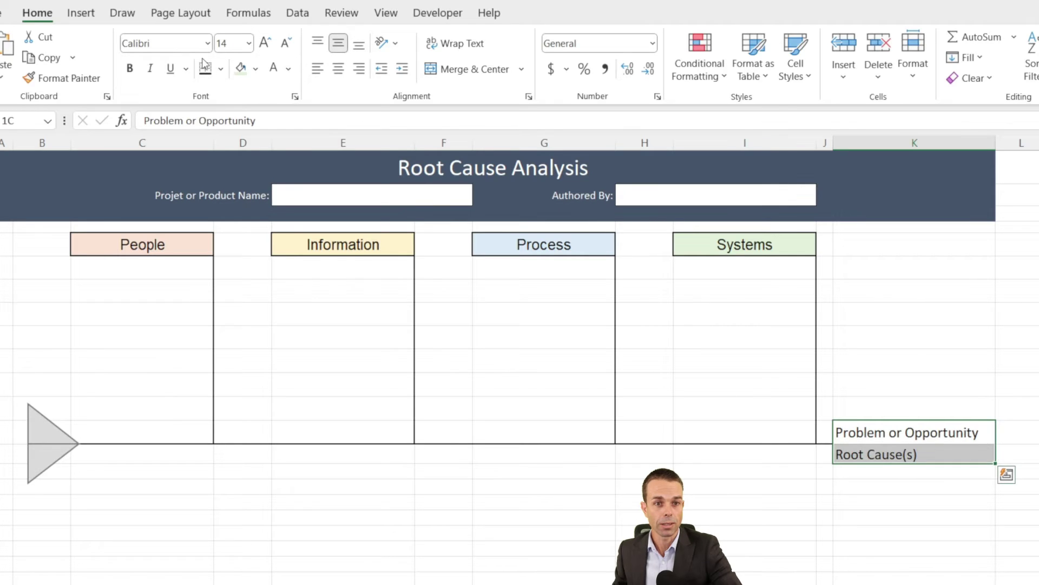
left_click(221, 69)
left_click(234, 225)
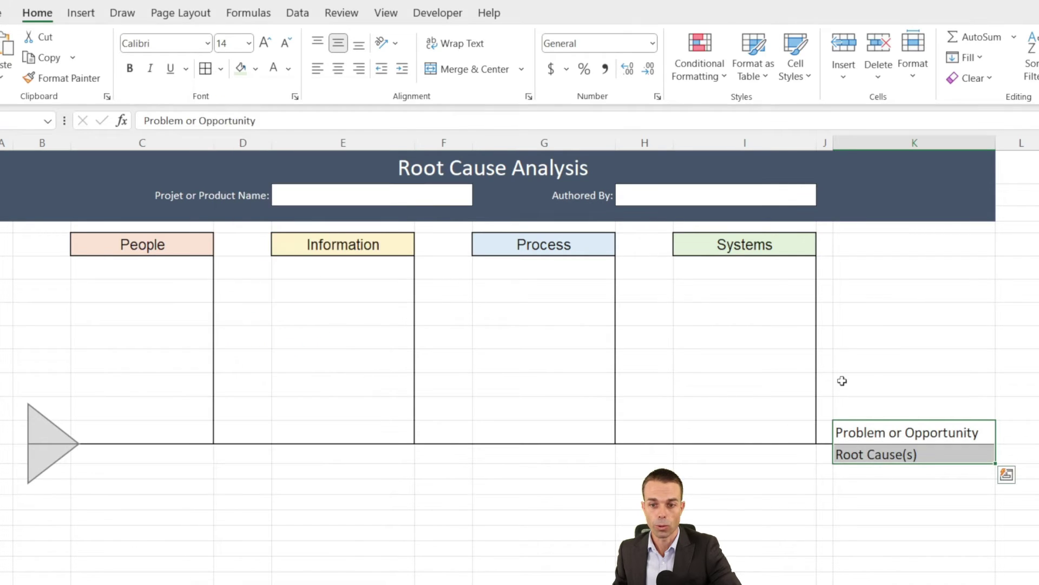
left_click(904, 379)
left_click(901, 433)
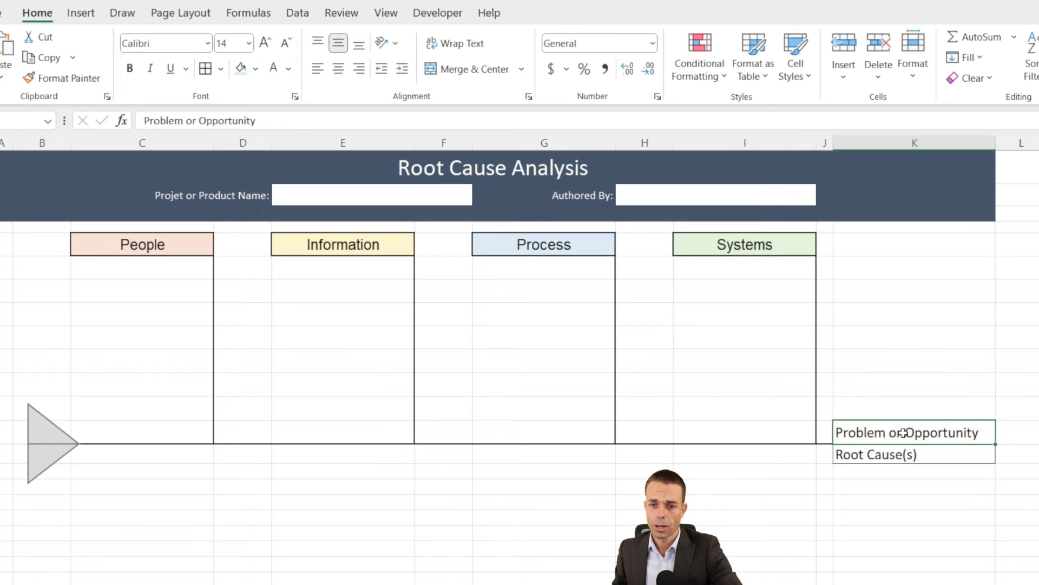
Merge and center K10:K12, and apply Thick Outside Borders to the merged cell and to K13 and K14 individually.
left_click(895, 368)
left_click_drag(901, 406, 904, 404)
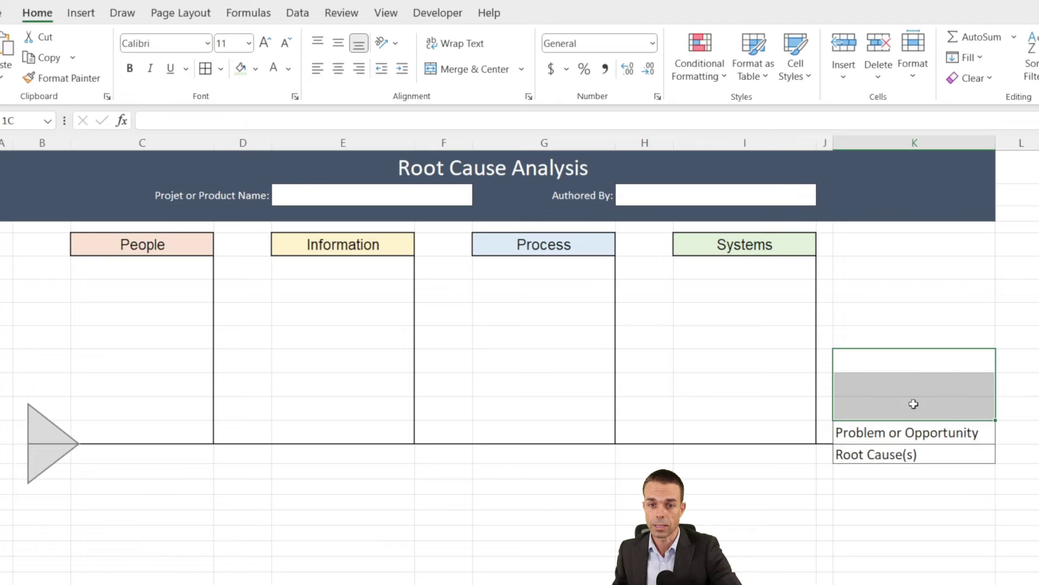
left_click(464, 71)
left_click(221, 69)
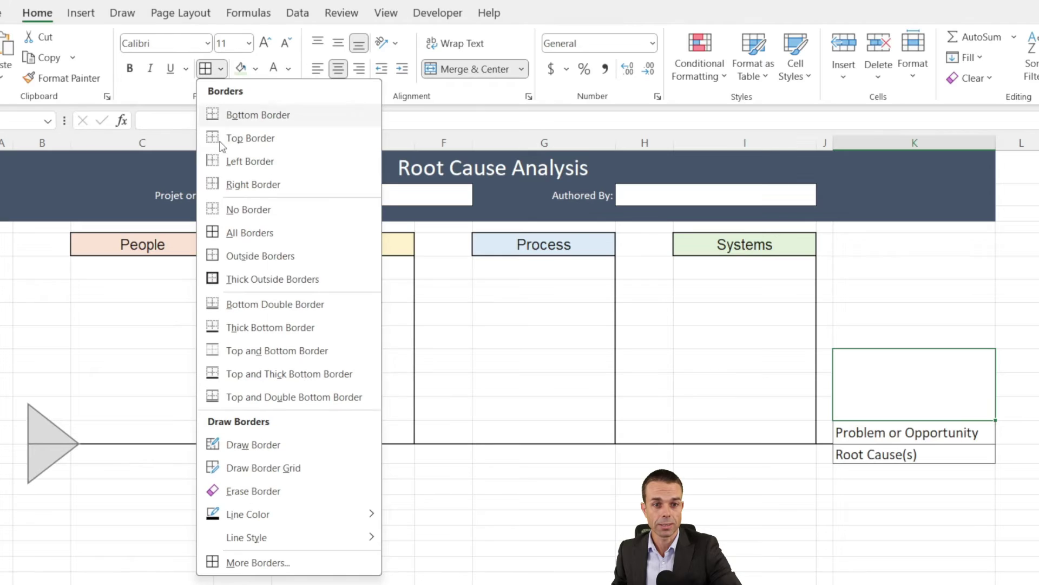
left_click(260, 279)
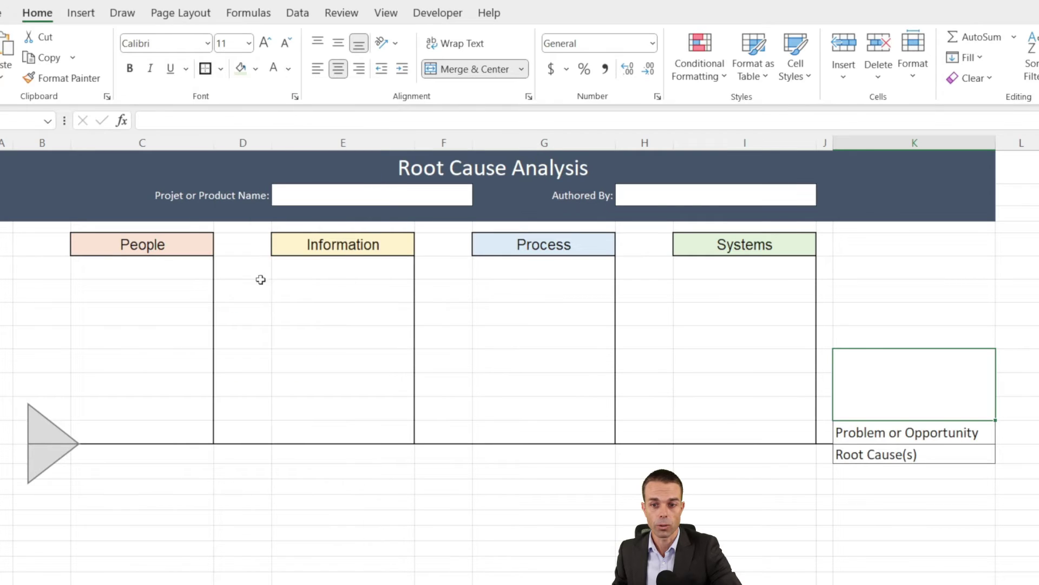
left_click(923, 433)
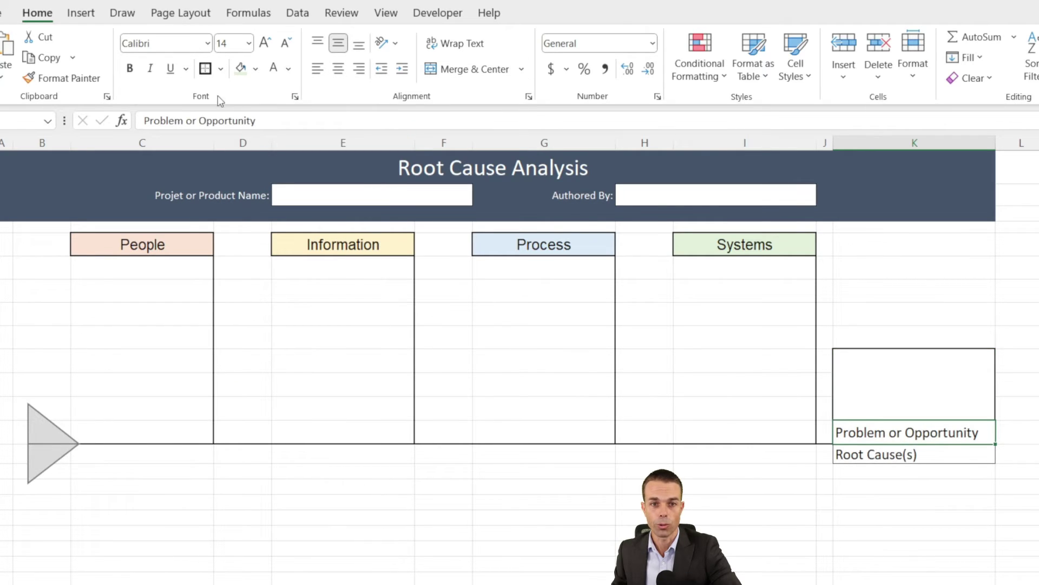
left_click(876, 460)
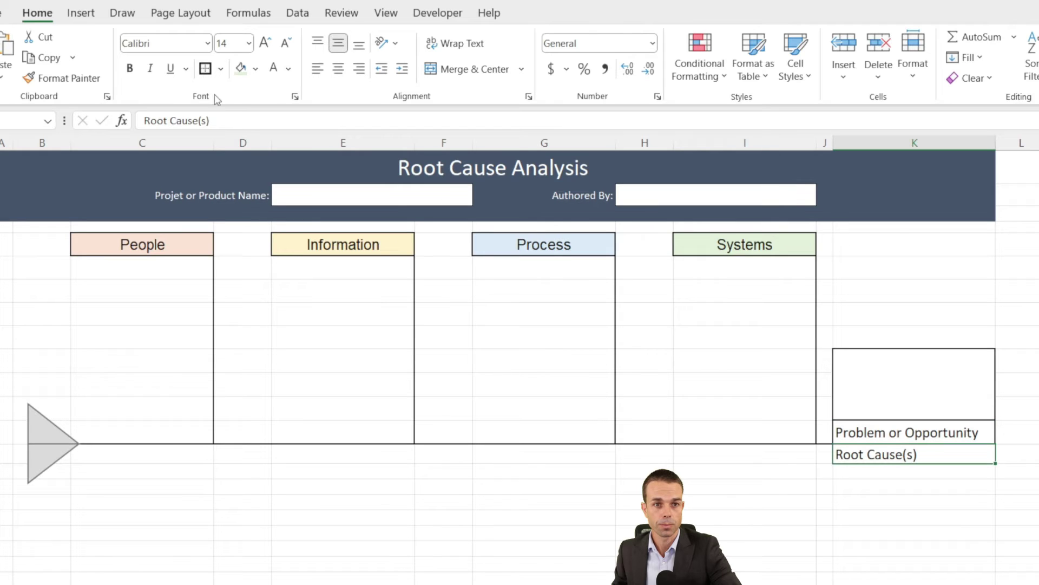
Merge and center K15:K18 beneath the Root Cause(s) label and give it Thick Outside Borders.
left_click(872, 472)
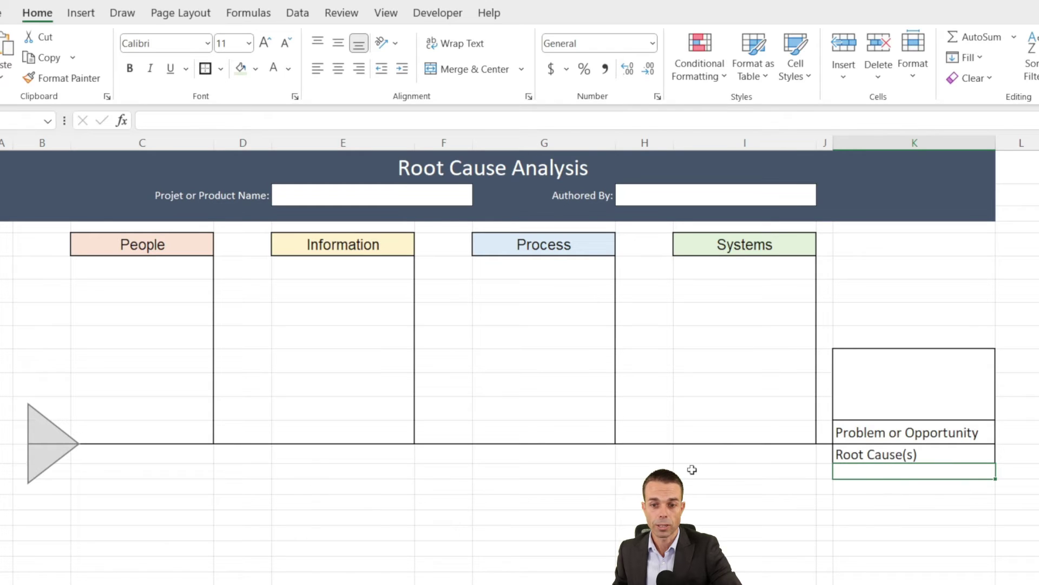
left_click_drag(897, 513, 897, 517)
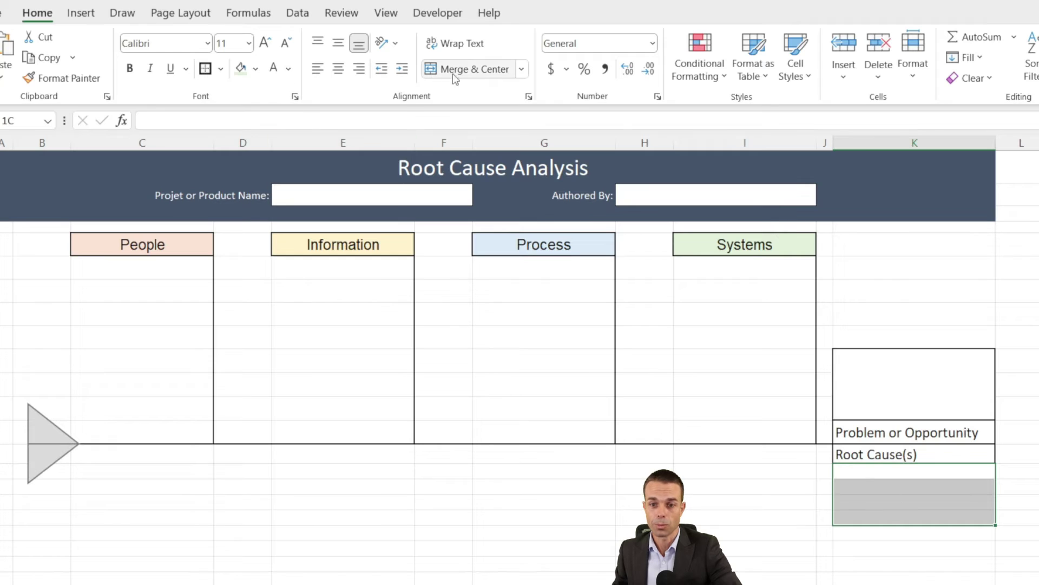
left_click(467, 69)
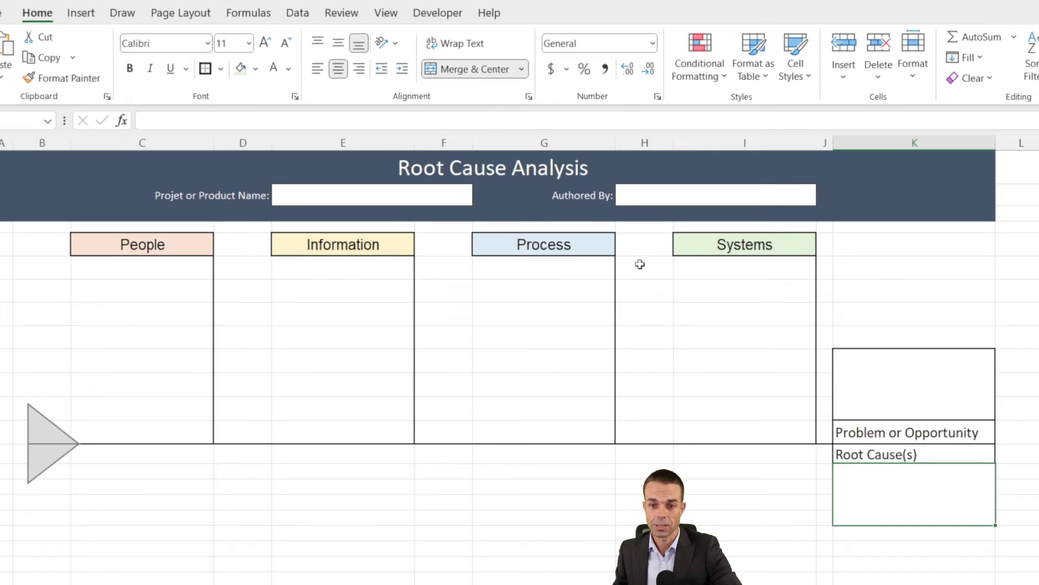
left_click(206, 70)
left_click(750, 503)
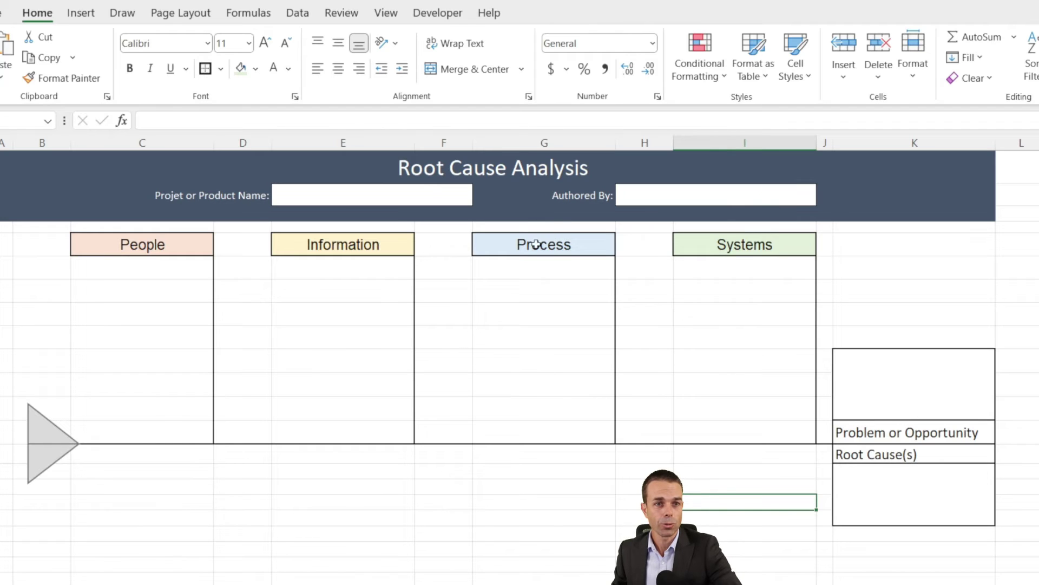
Insert an isosceles triangle shape in columns L and M, beside the box above the Problem or Opportunity label.
left_click(78, 14)
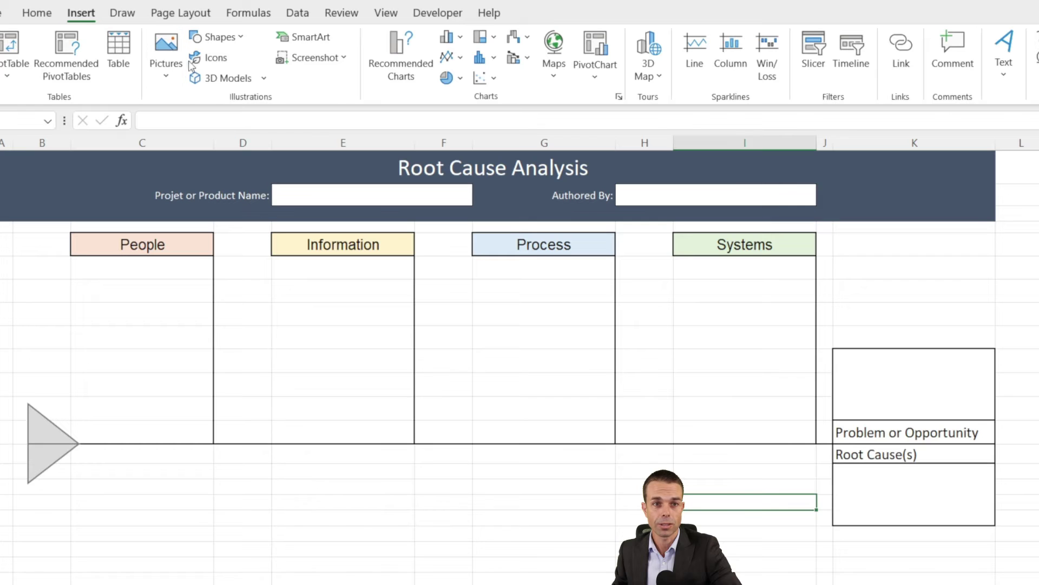
left_click(218, 37)
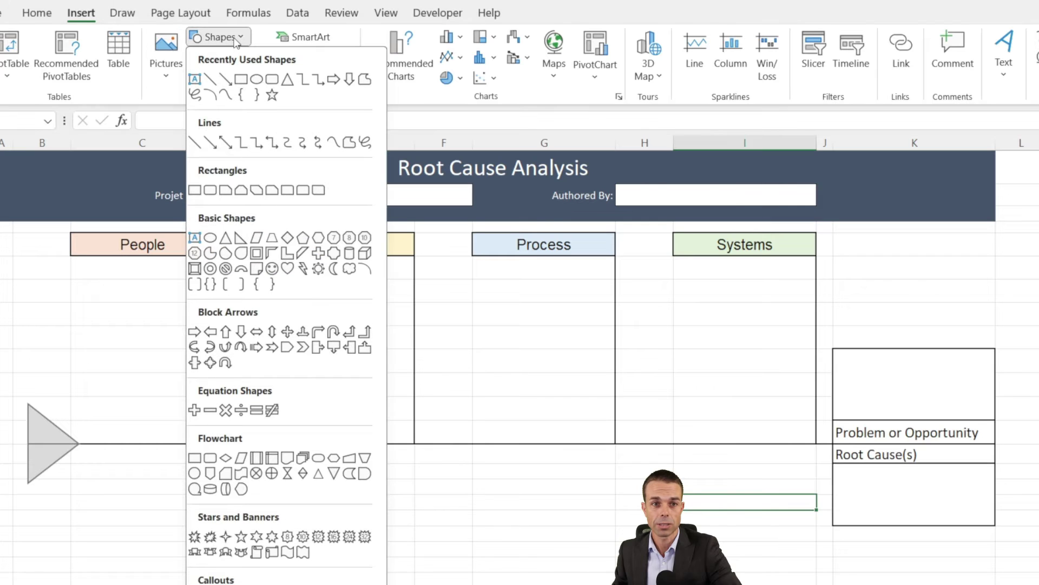
left_click(288, 81)
left_click_drag(1027, 354, 1038, 431)
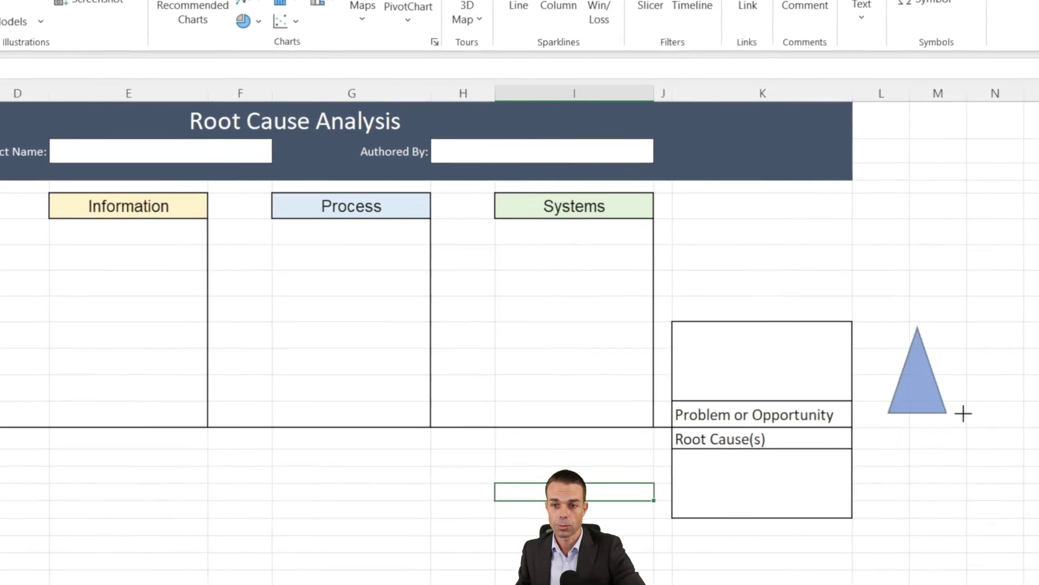
left_click_drag(963, 413, 985, 401)
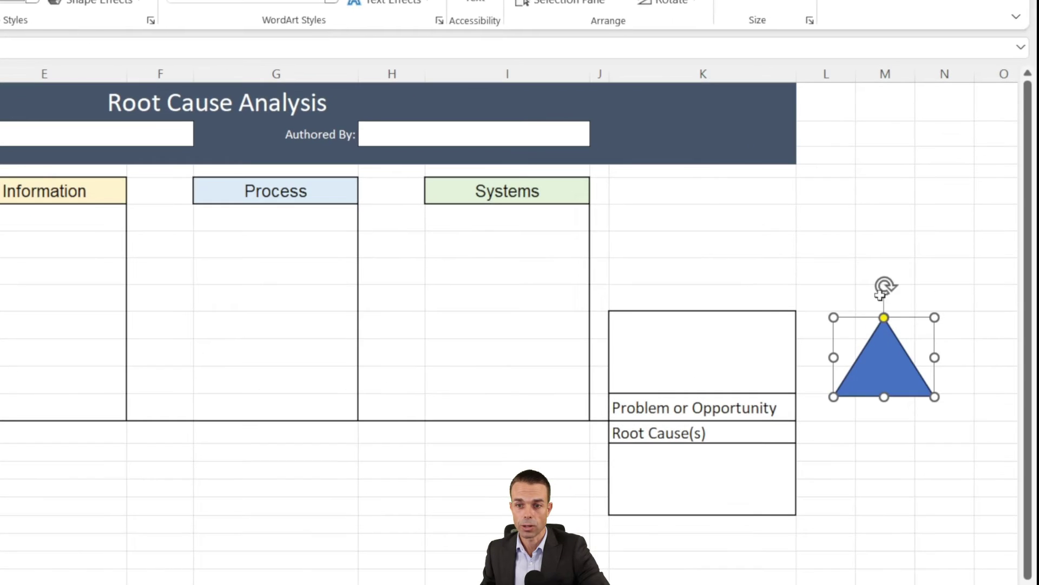
Rotate the new triangle to point right, place it against column K's right edge, and stretch it to span rows 10 to 18.
left_click_drag(937, 297, 942, 362)
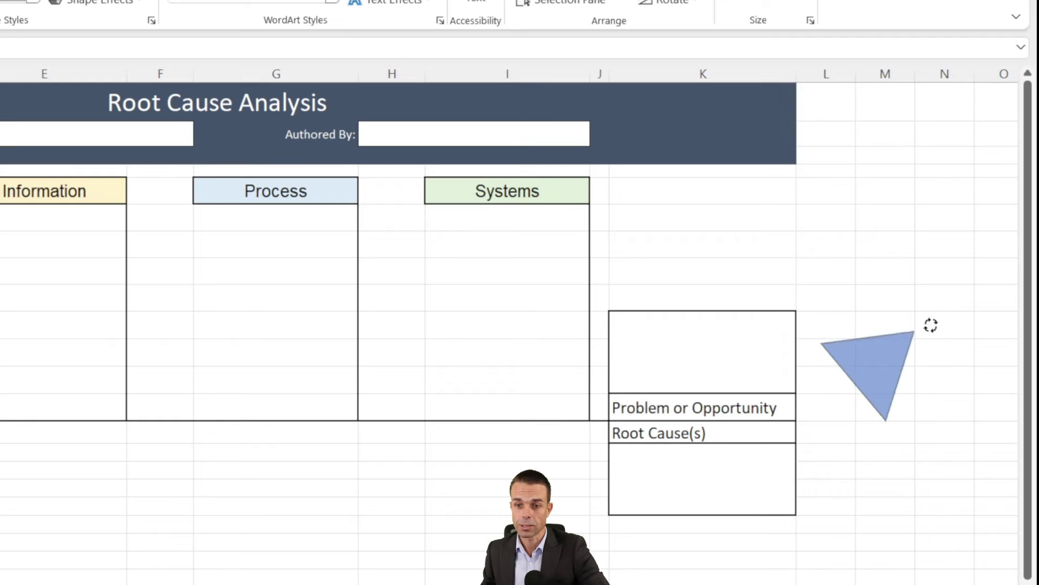
left_click_drag(879, 357, 831, 361)
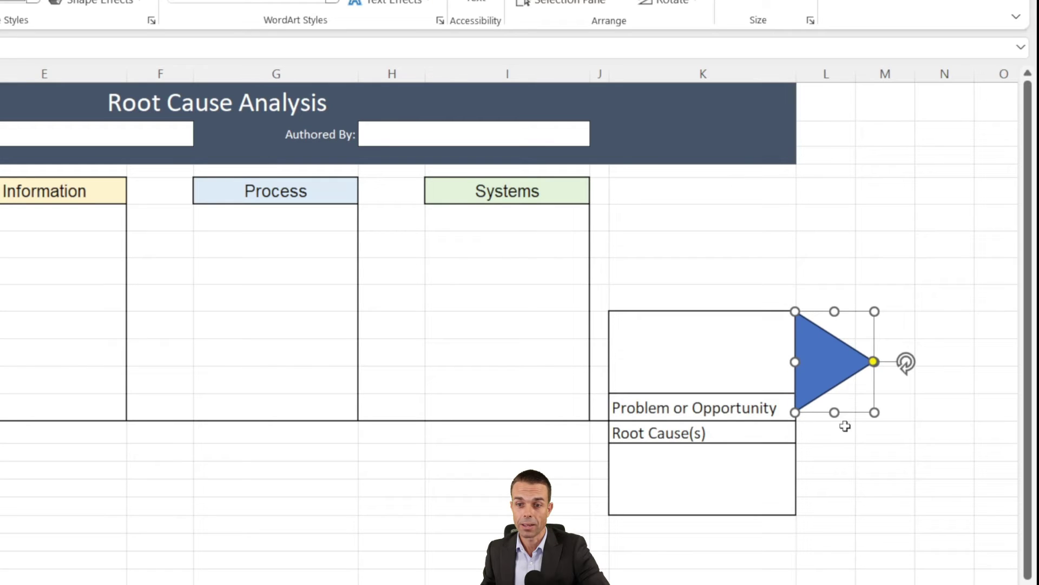
left_click_drag(834, 413, 837, 513)
Give the large triangle beside column K a light gray fill and a dark outline.
right_click(820, 415)
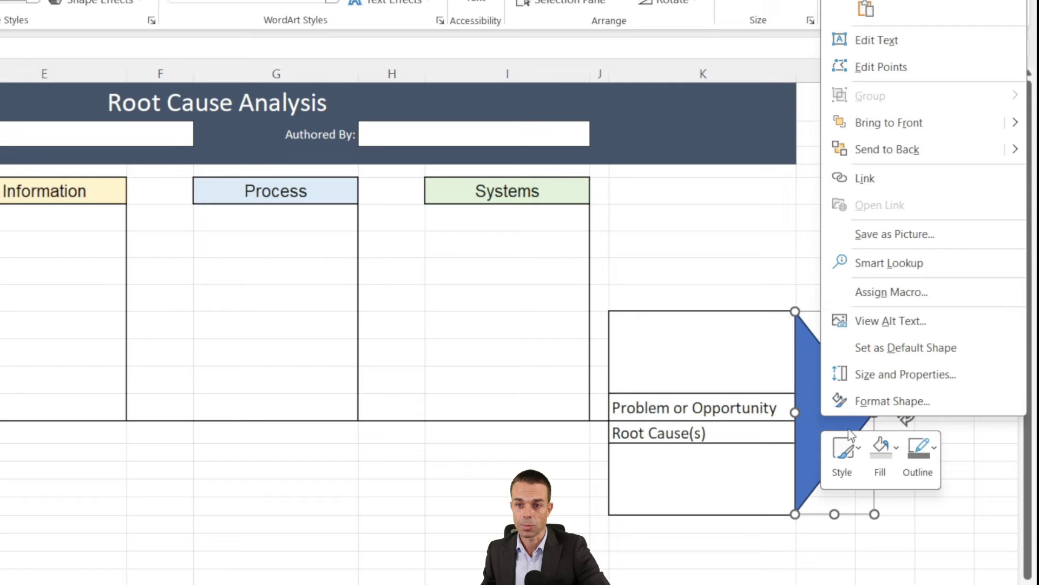
left_click(880, 452)
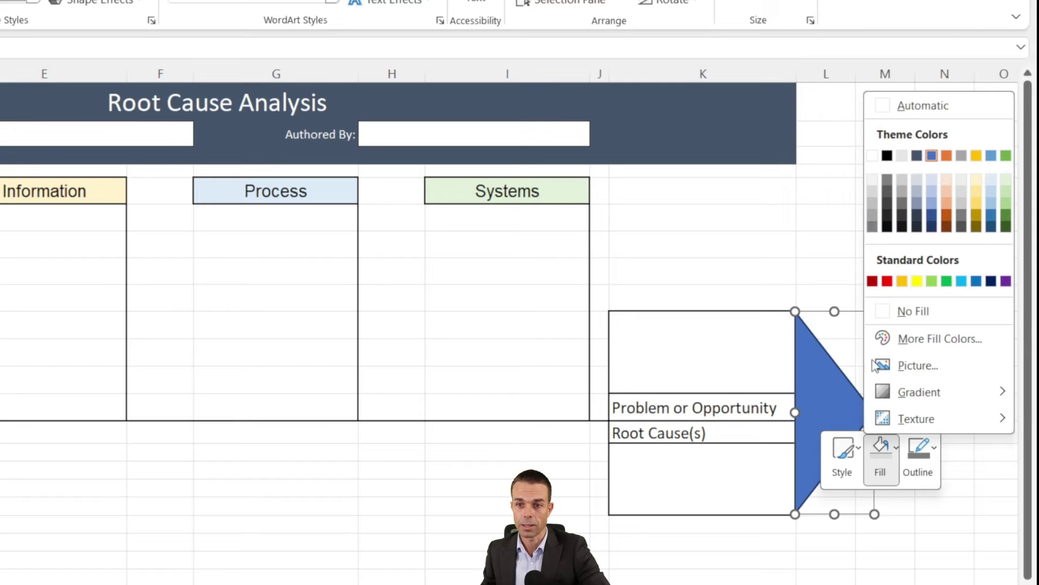
left_click(873, 181)
left_click(920, 450)
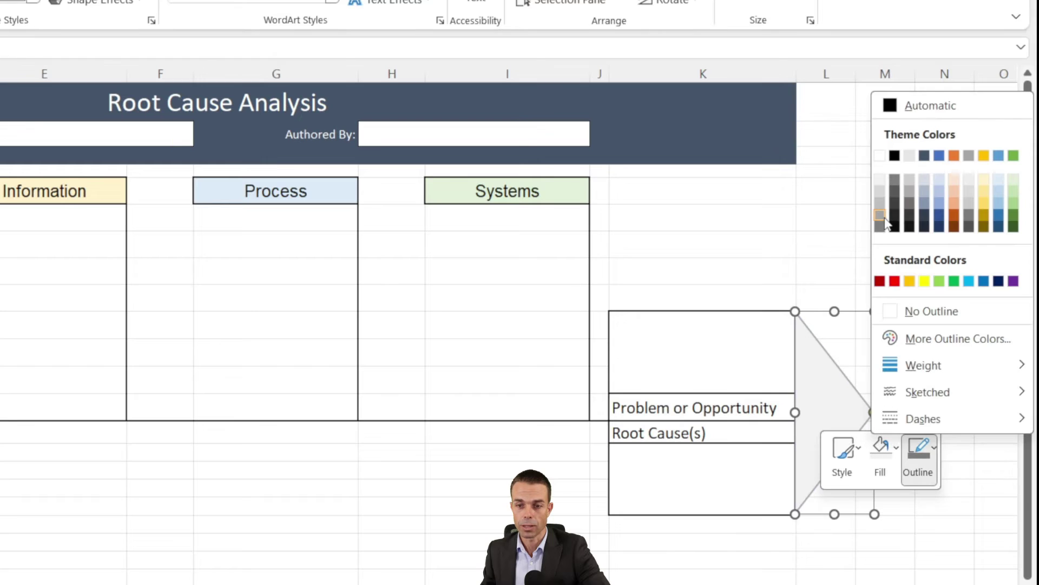
left_click(881, 216)
Narrow the large triangle so its tip ends at column L's right edge.
left_click(829, 239)
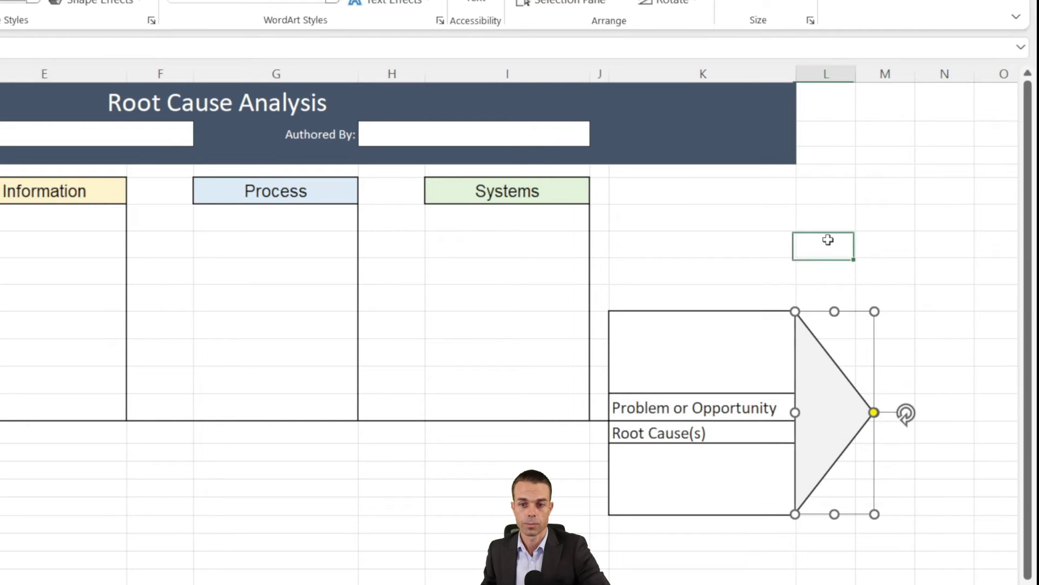
left_click(873, 411)
left_click_drag(875, 514, 854, 519)
Enter "Problem goes here." in the box above the Problem or Opportunity label and italicize it.
left_click(703, 406)
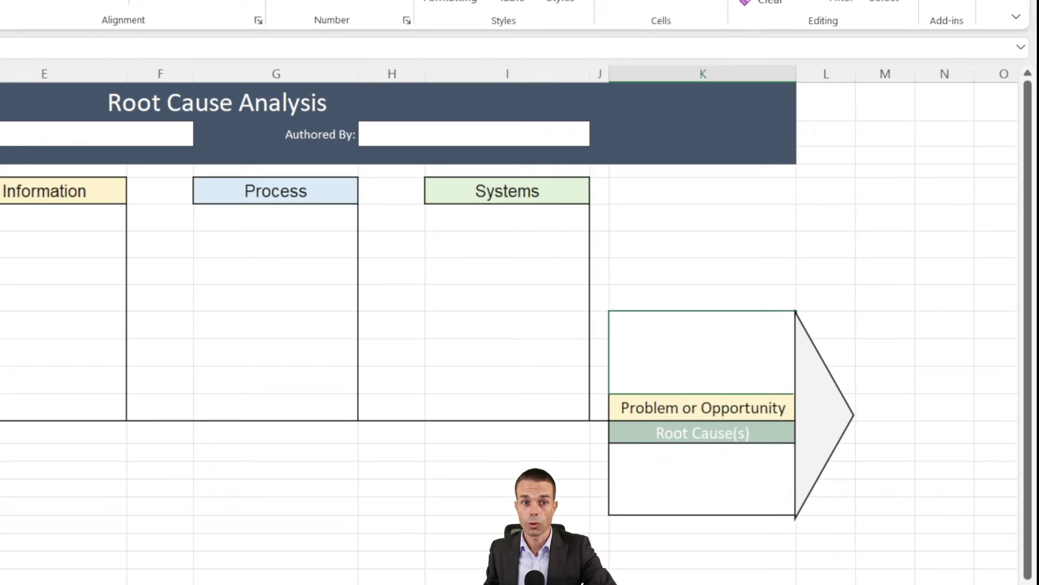
type("Problem goes here")
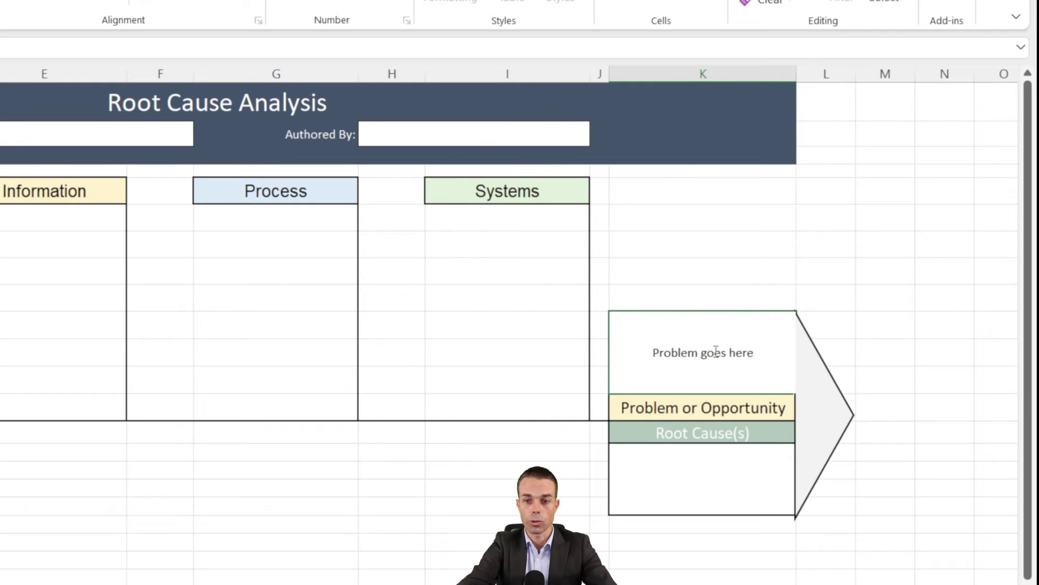
type(".")
key("Return")
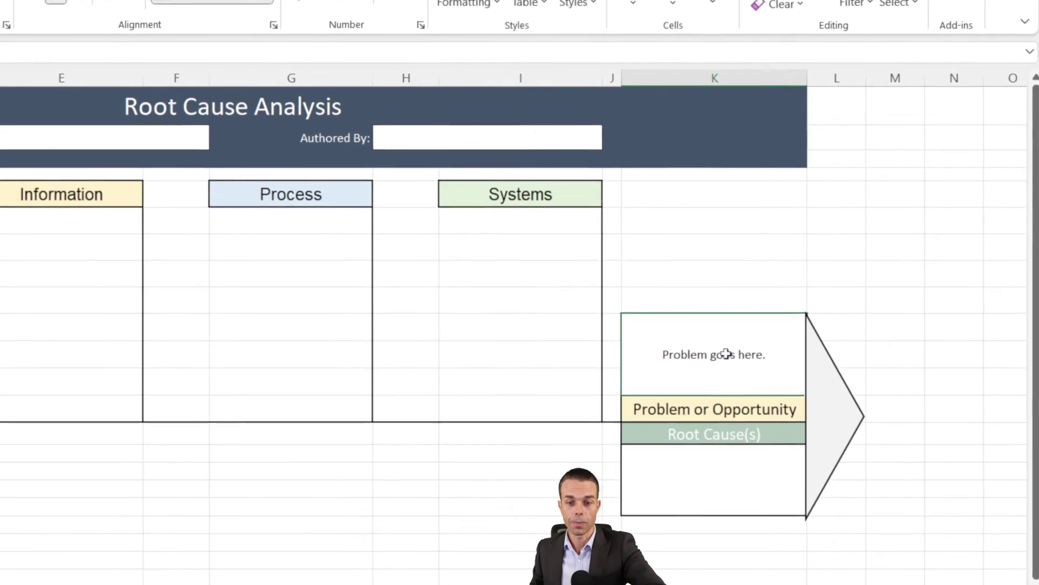
key("ctrl+i")
Enter "Root Cause 1" and "Root Cause 2" on separate lines in the box below the Root Cause(s) label.
left_click(691, 464)
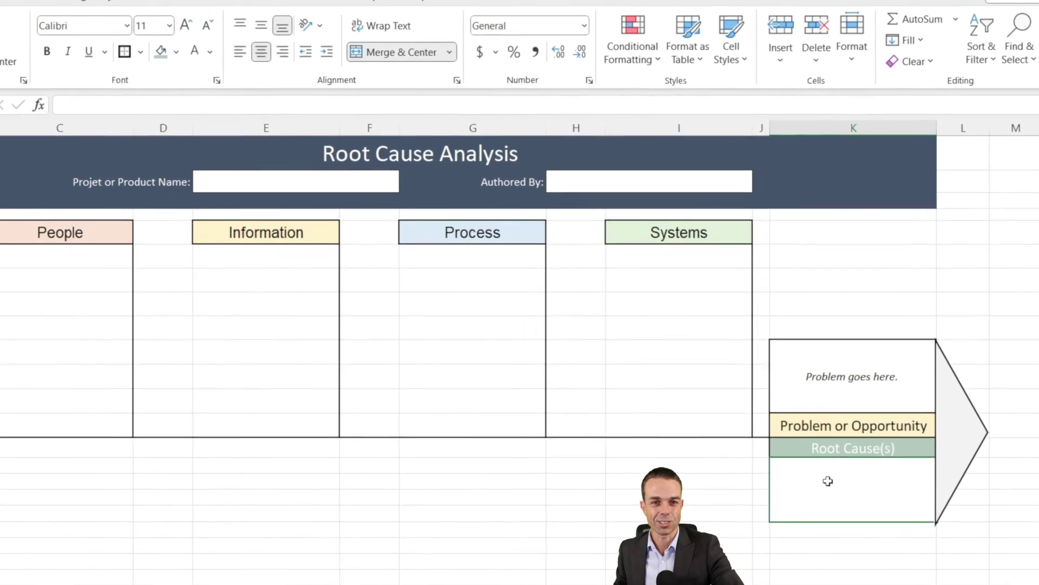
type("Root Cause 1")
key("alt+Return")
type("Root Cause 2")
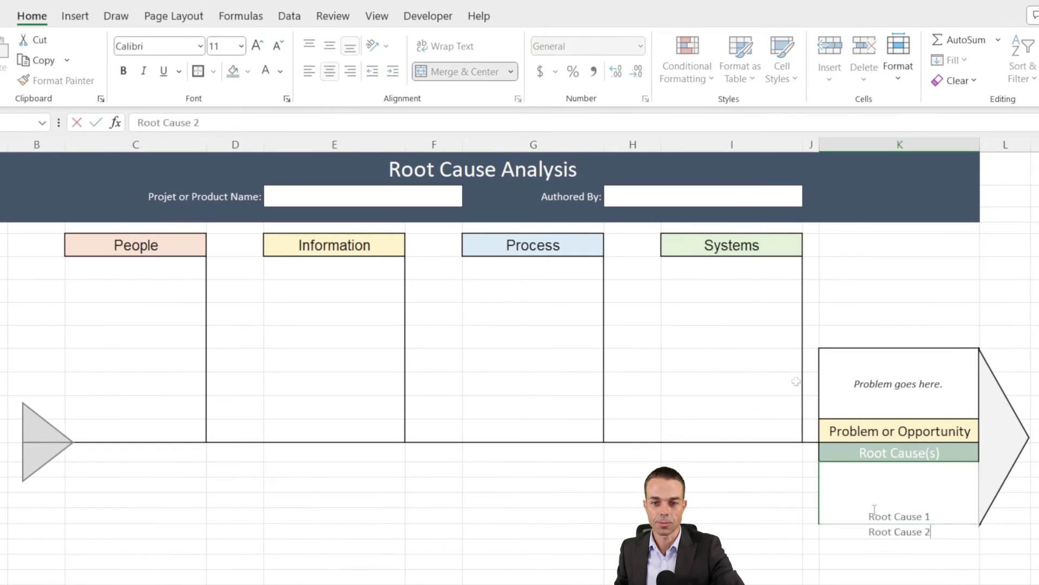
key("Return")
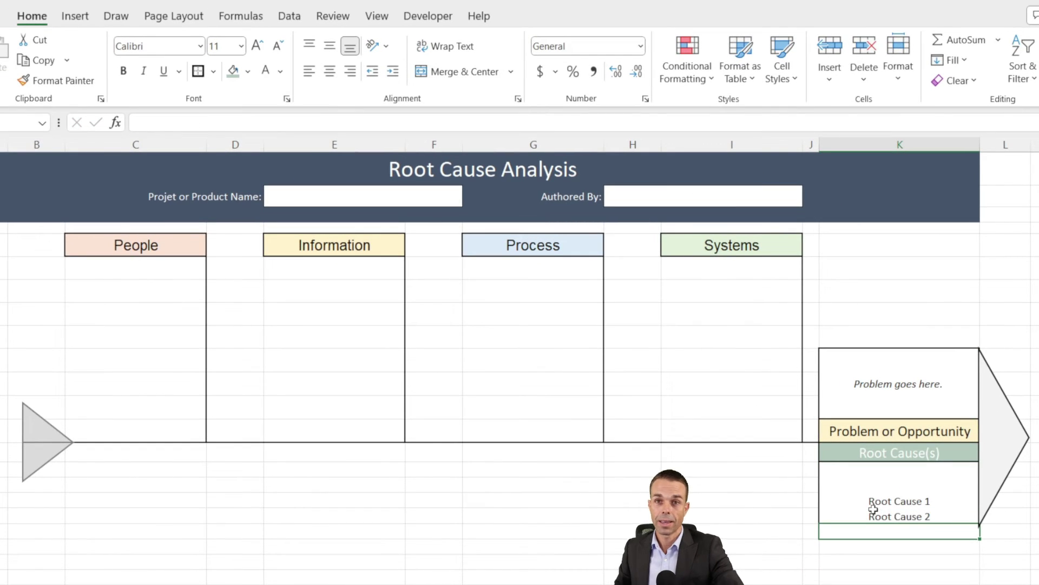
Align the root cause list to the middle vertically and to the left horizontally in its box.
left_click(935, 498)
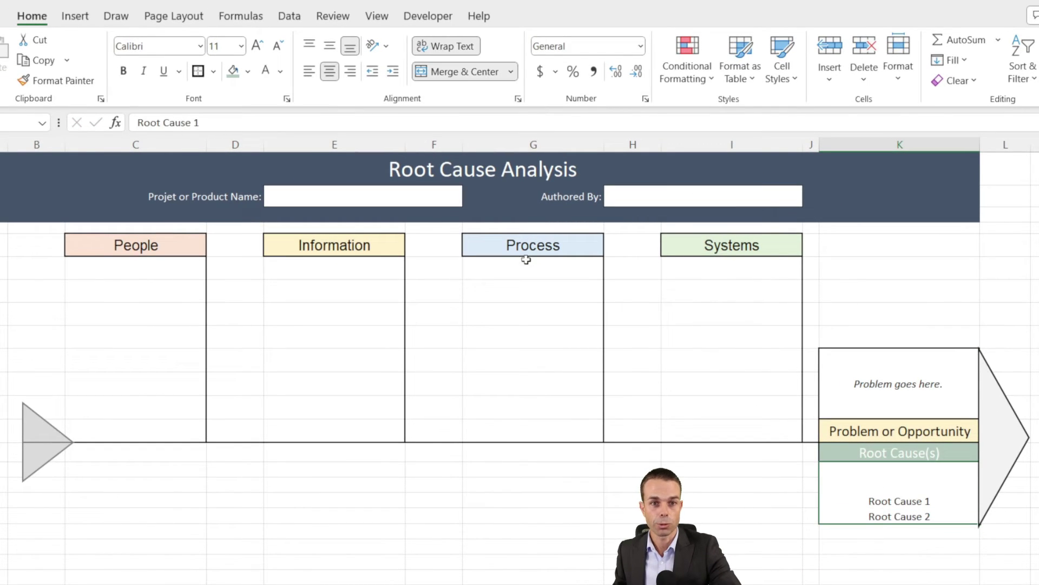
left_click(330, 46)
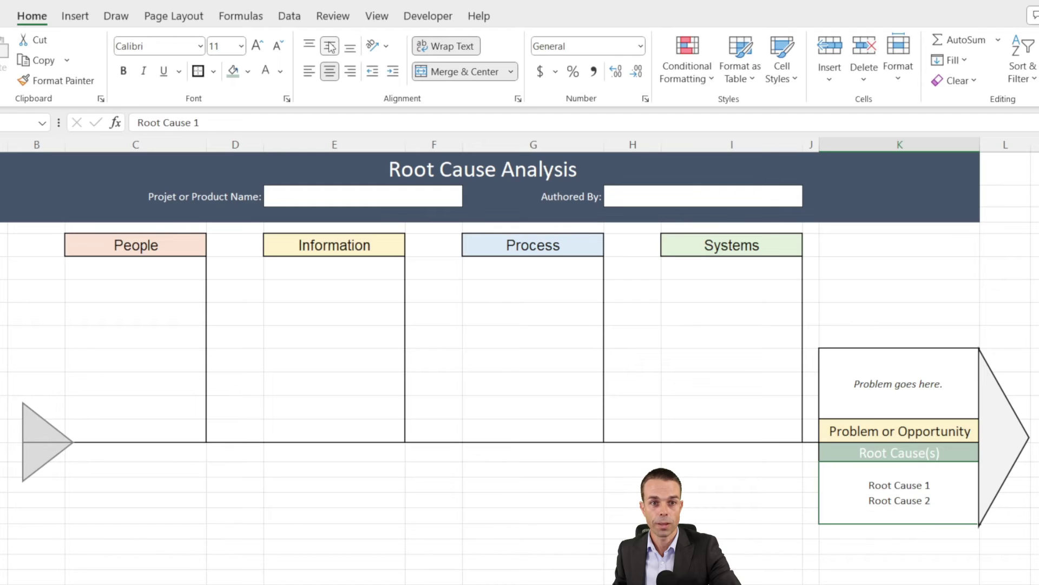
left_click(309, 72)
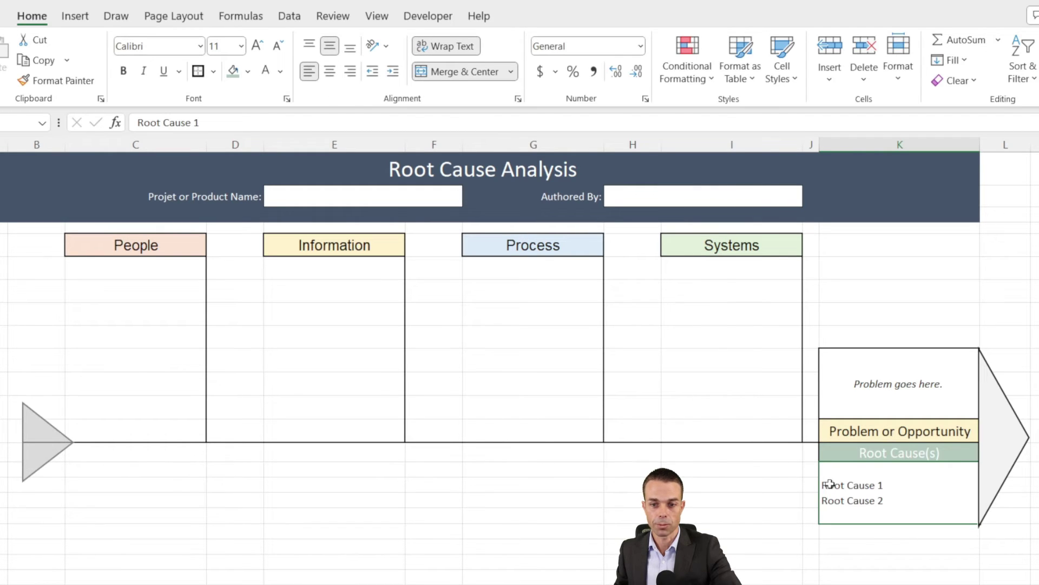
left_click(731, 515)
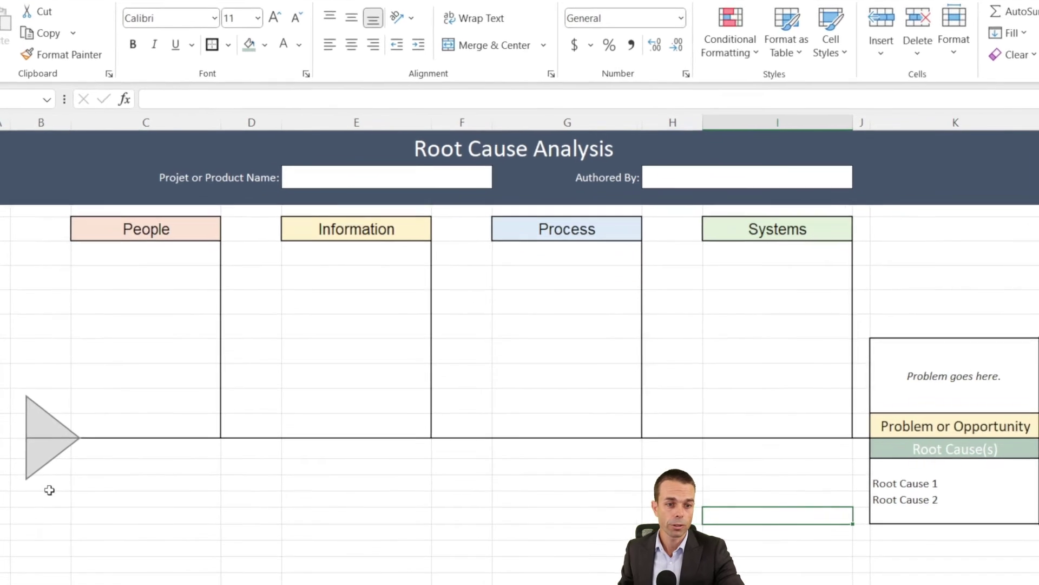
Enter the label "Number of Causes:" in B16 with wrapped, right-aligned text.
left_click(34, 489)
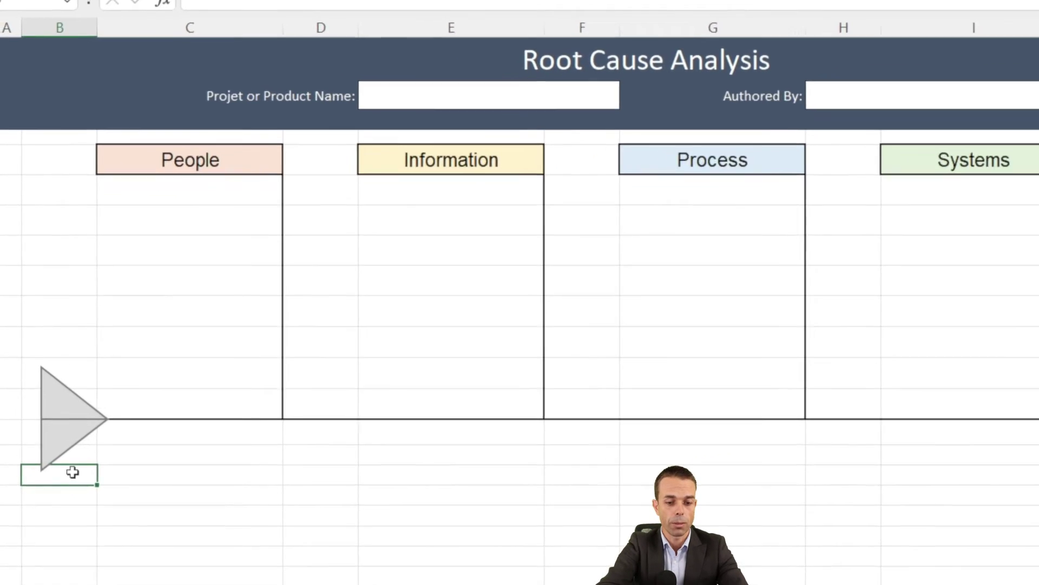
type("Number of Cau")
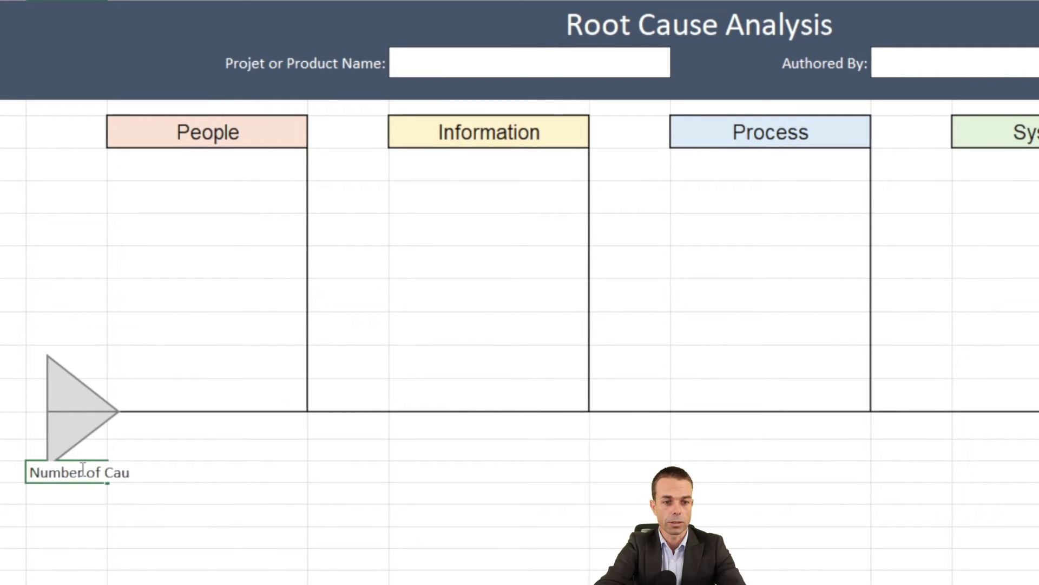
type("ses")
key("Return")
left_click(81, 469)
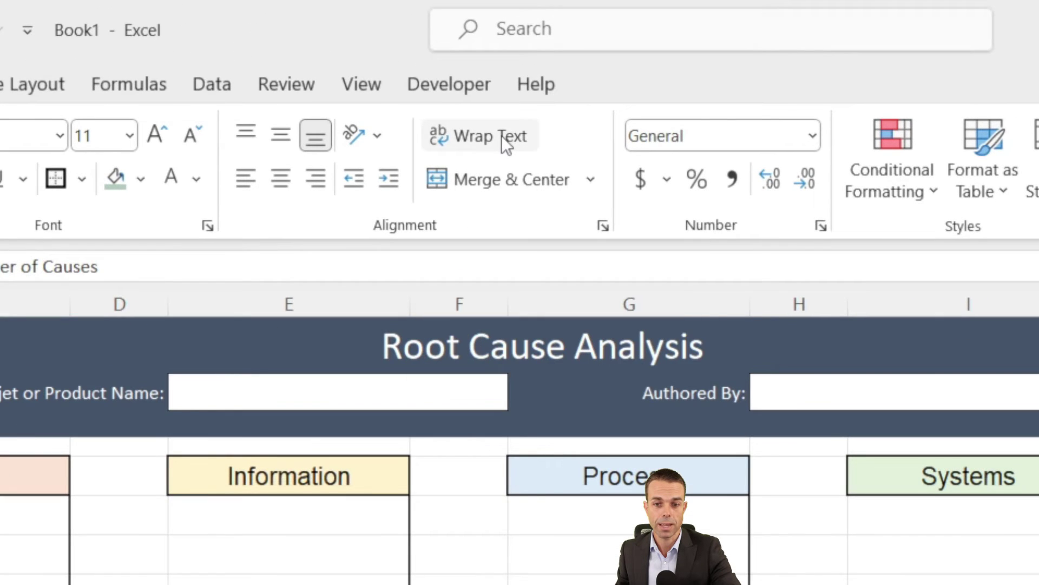
left_click(501, 135)
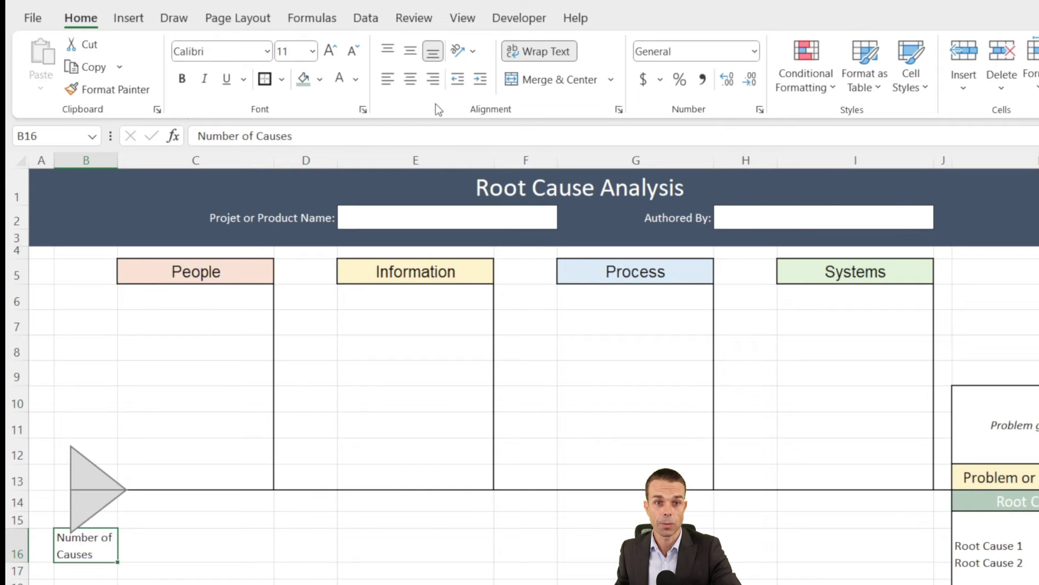
left_click(433, 79)
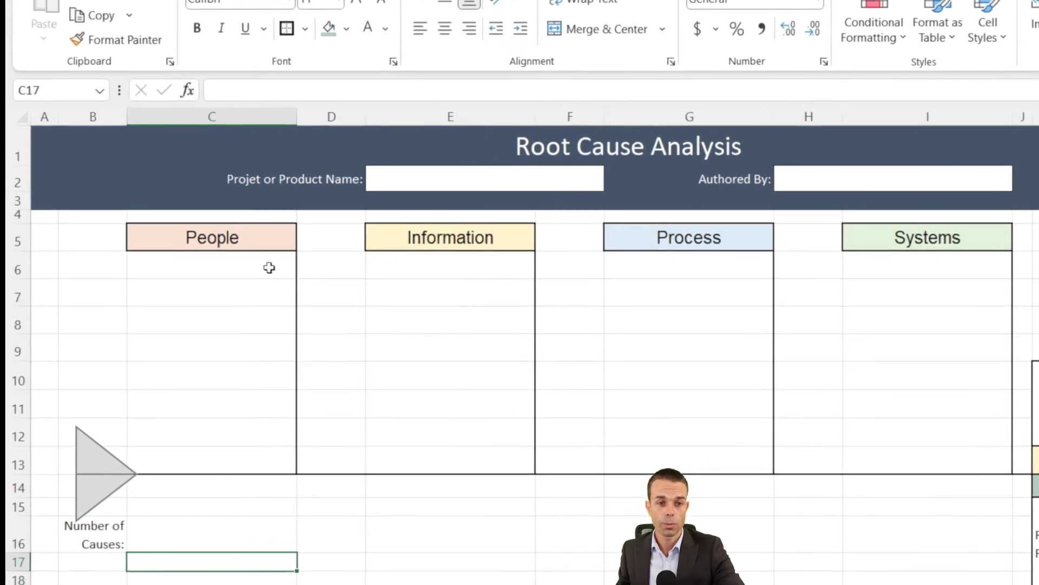
Enter the sample entries "Cause 1" in C6 and "Cause 2" in C7 under People.
left_click(248, 300)
type("Cause 1")
key("Return")
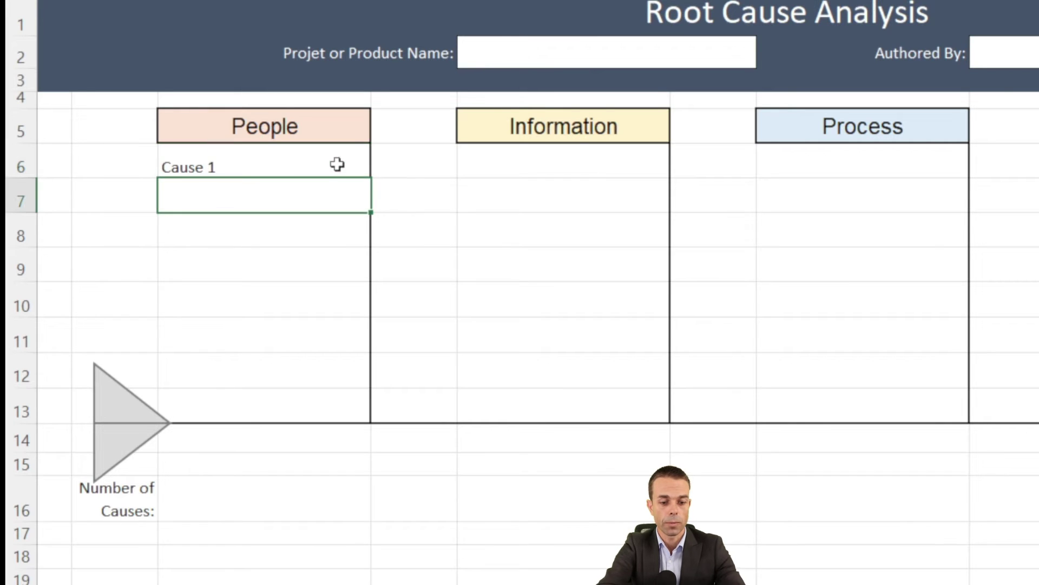
type("Causee 2")
key("Return")
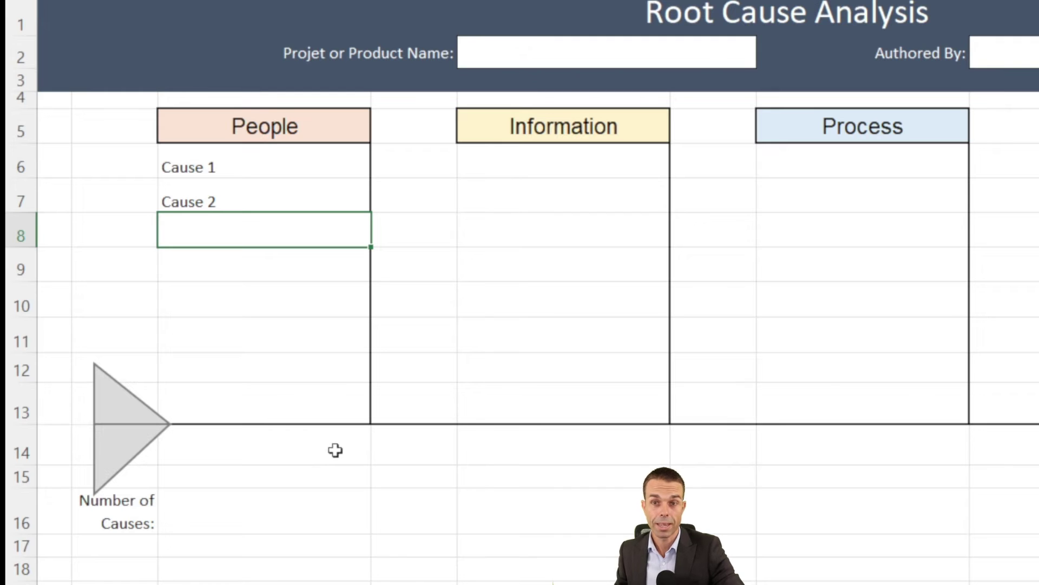
Enter the formula =COUNTA(C6:C13) in C14 to count the filled cause cells under People.
left_click(325, 448)
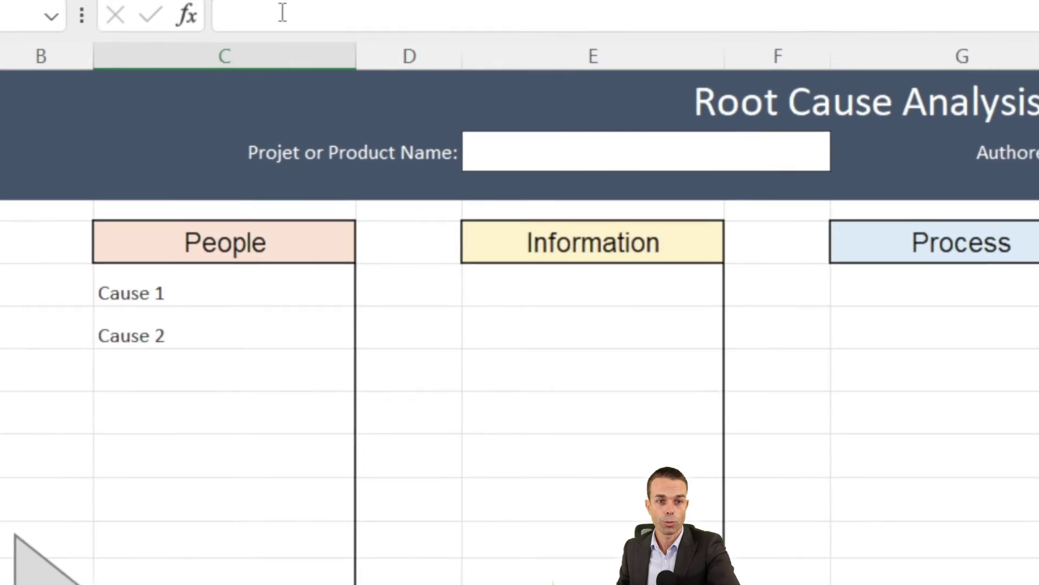
left_click(376, 45)
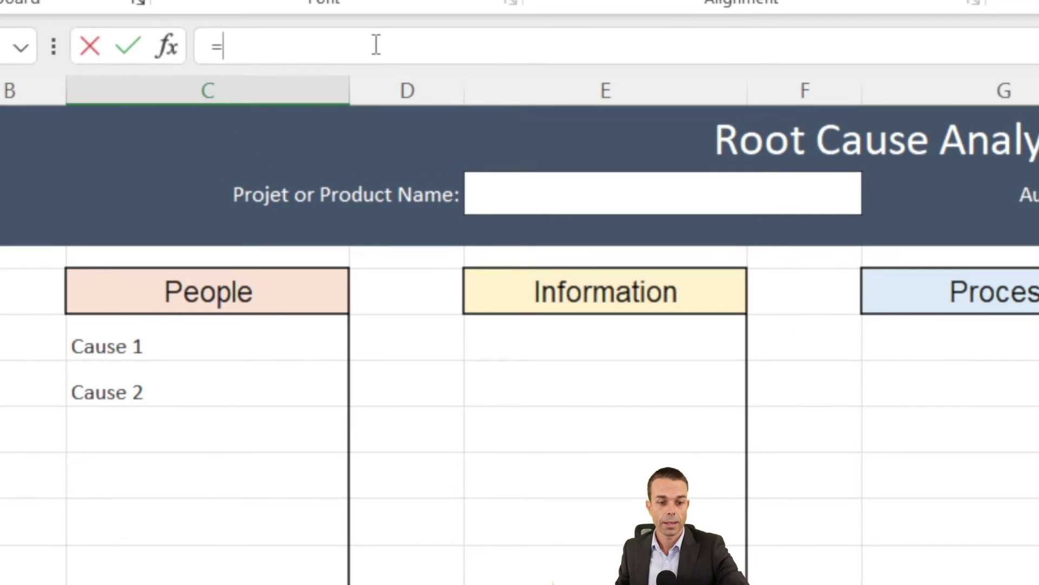
type("=count")
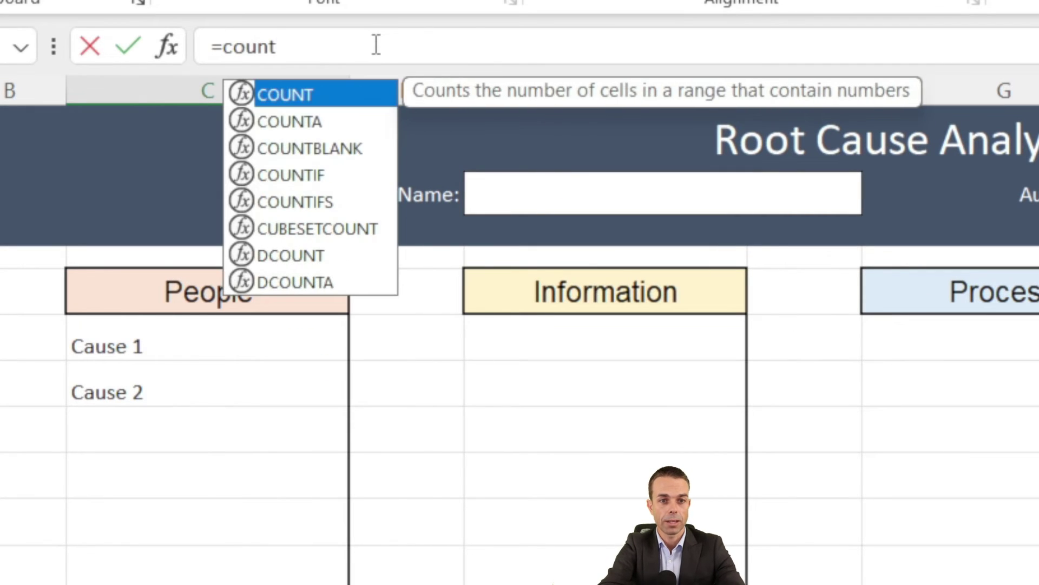
type("a")
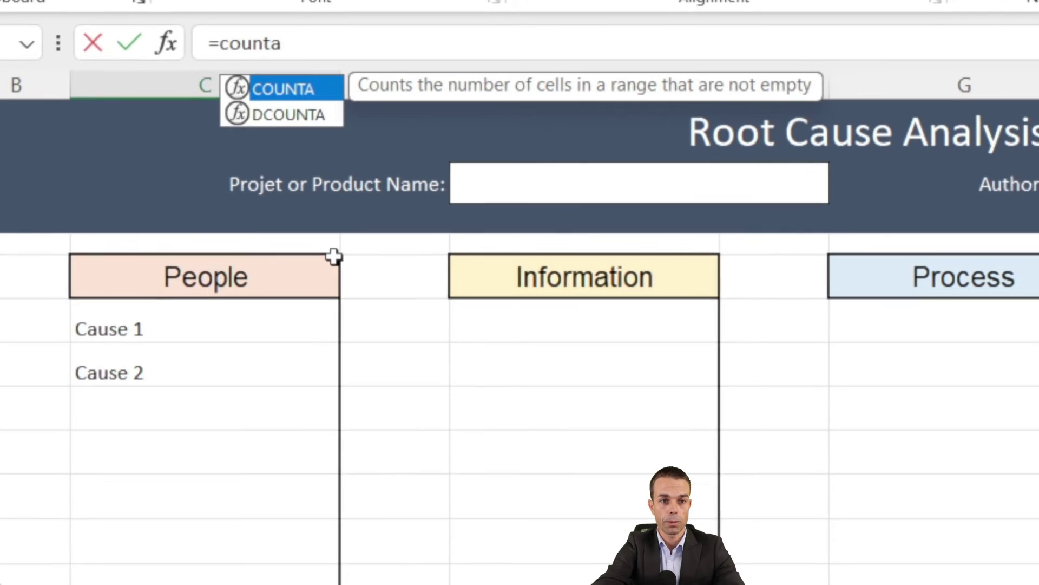
type("(")
left_click(233, 315)
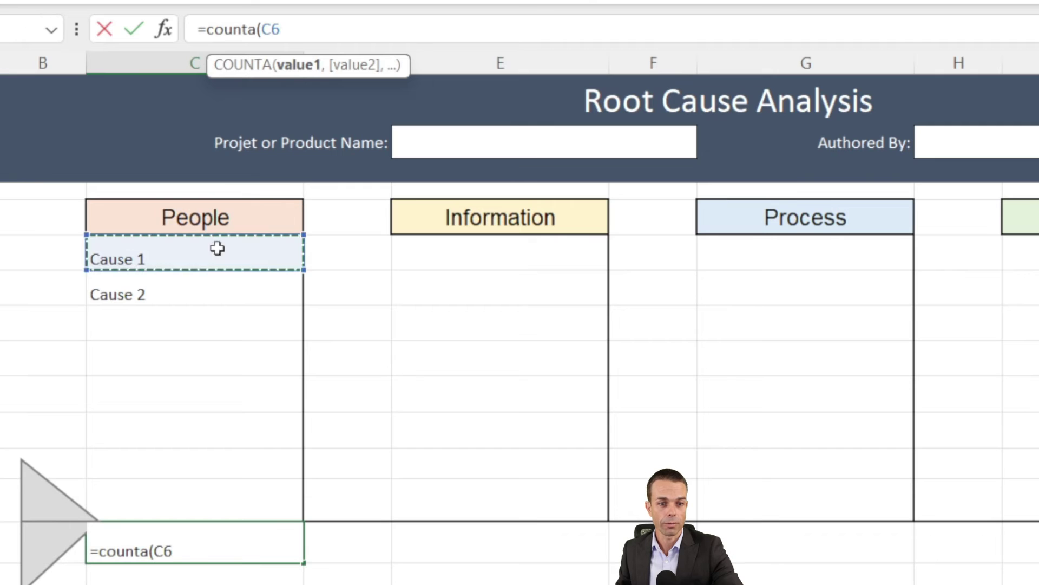
left_click_drag(217, 248, 262, 485)
key("Return")
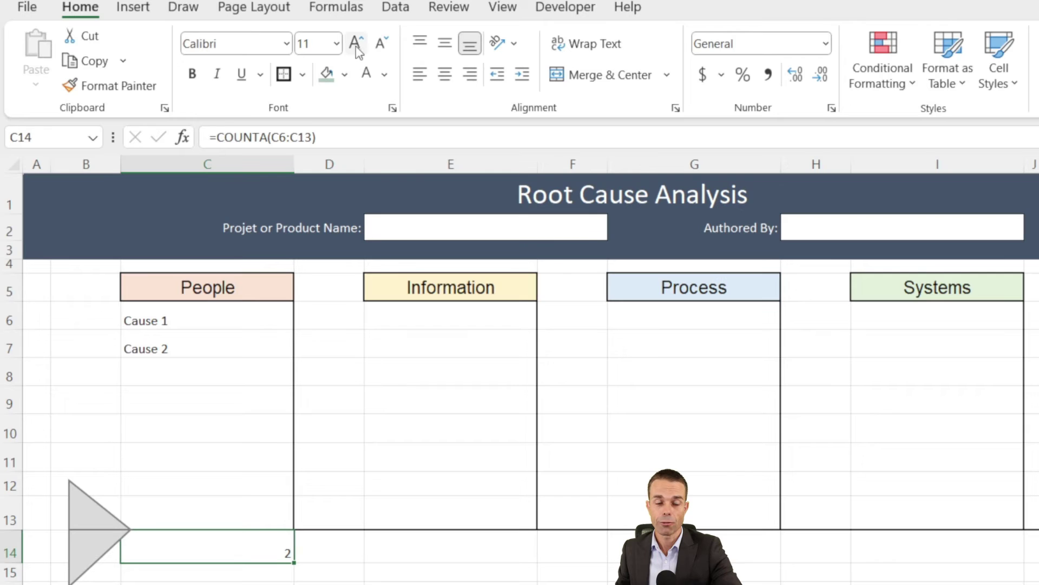
Format the cause count in C14 with font size 16, middle-aligned and centered.
left_click(356, 43)
left_click(356, 43)
left_click(357, 43)
left_click(452, 53)
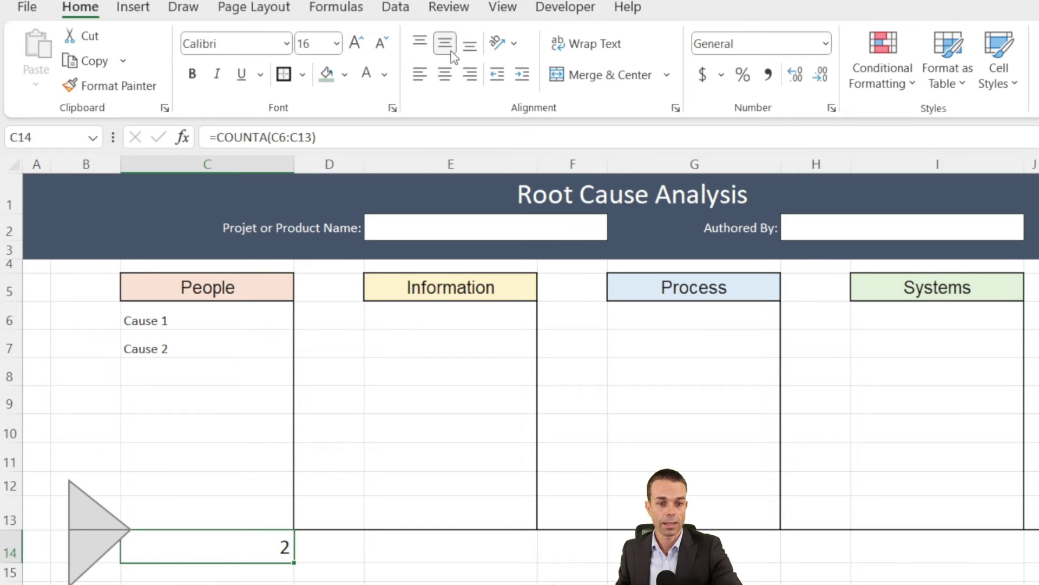
left_click(446, 75)
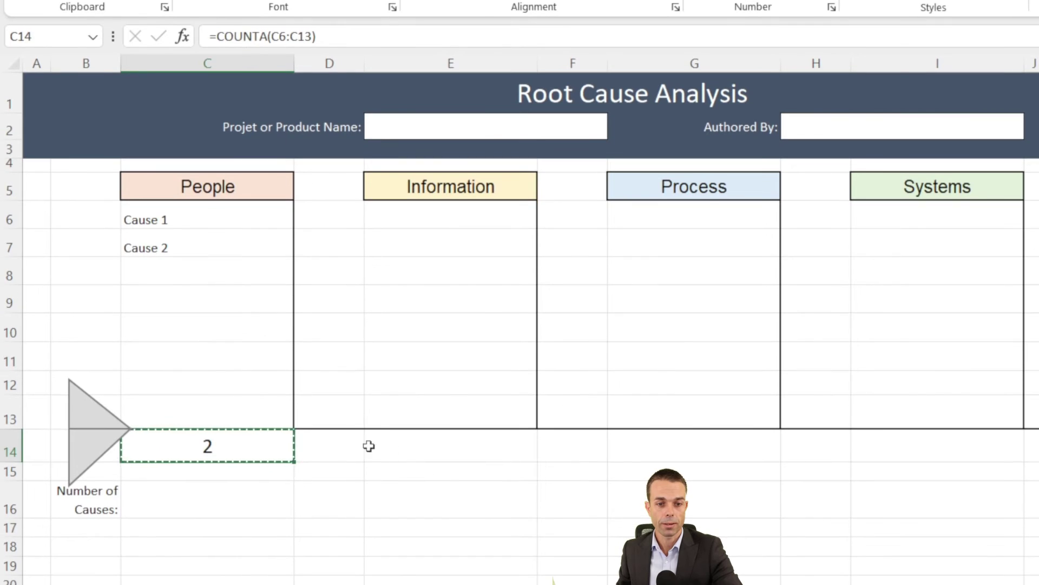
Copy the C14 cause count formula into E14, G14 and I14 for Information, Process and Systems.
left_click(457, 443)
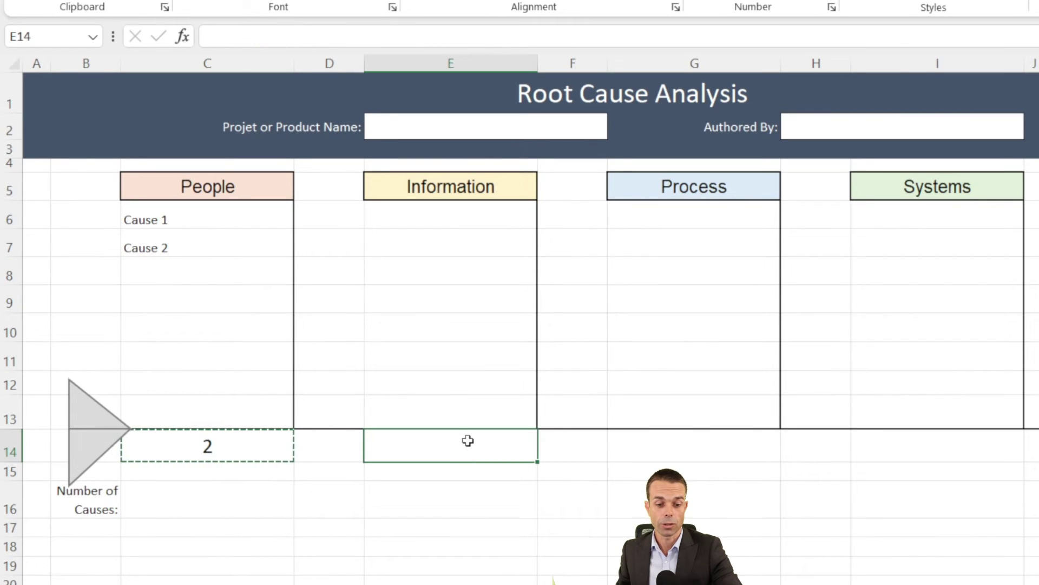
key("ctrl+v")
left_click(660, 436)
key("ctrl+v")
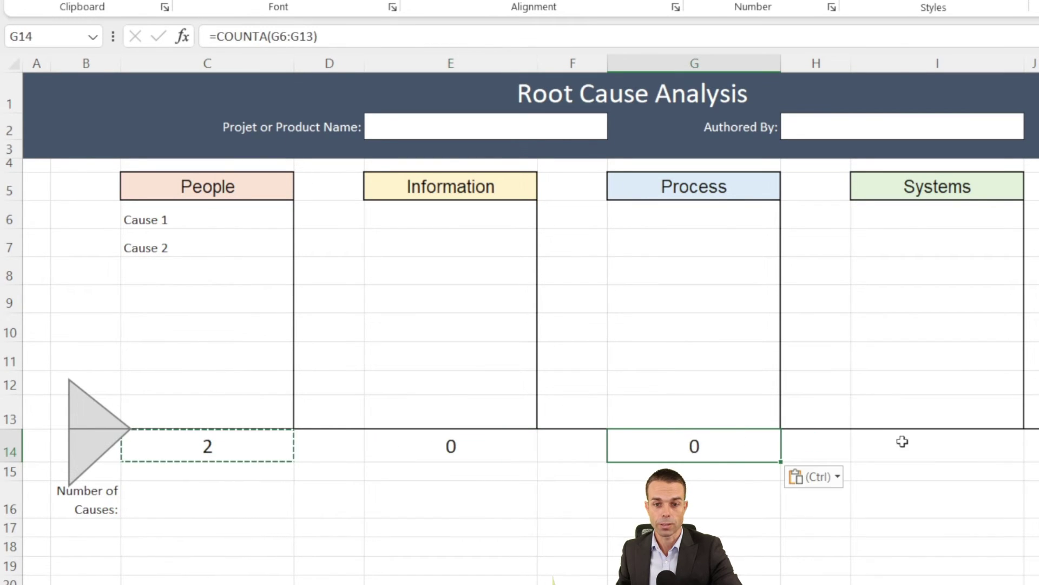
left_click(930, 445)
key("ctrl+v")
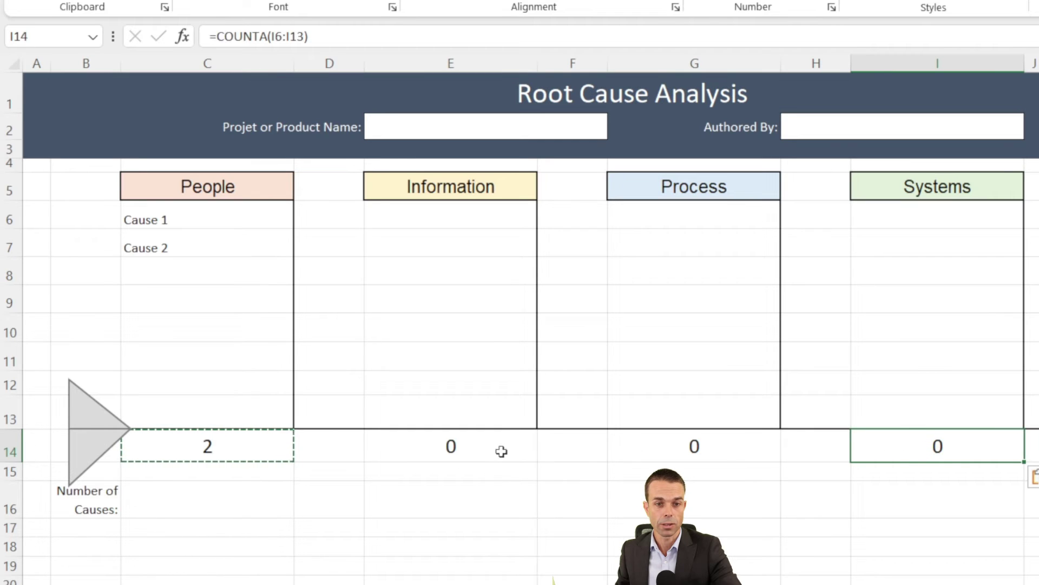
left_click(411, 451)
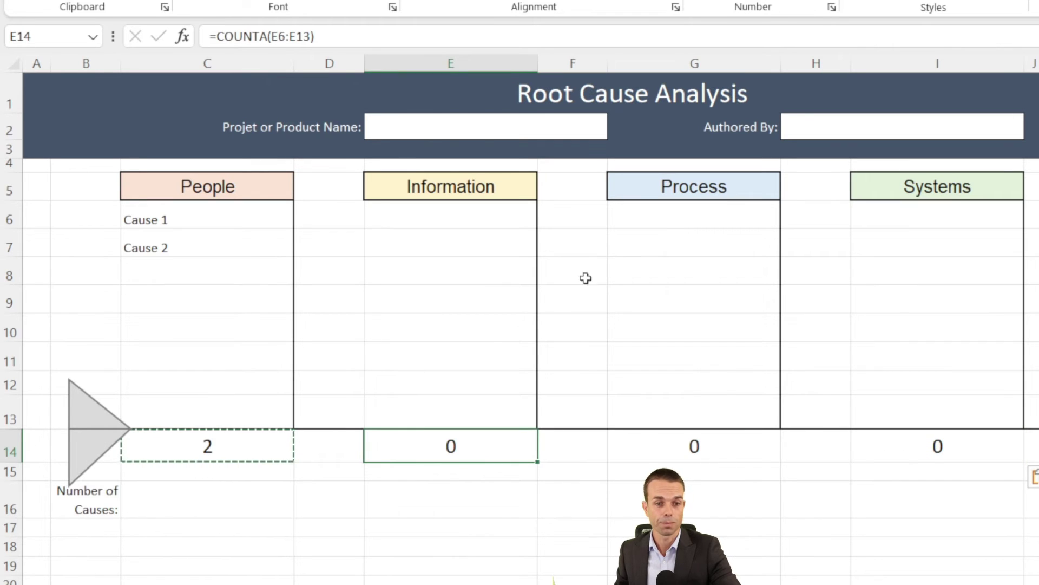
Right-align the cause cells in the People column, from C6 downward.
left_click(237, 214)
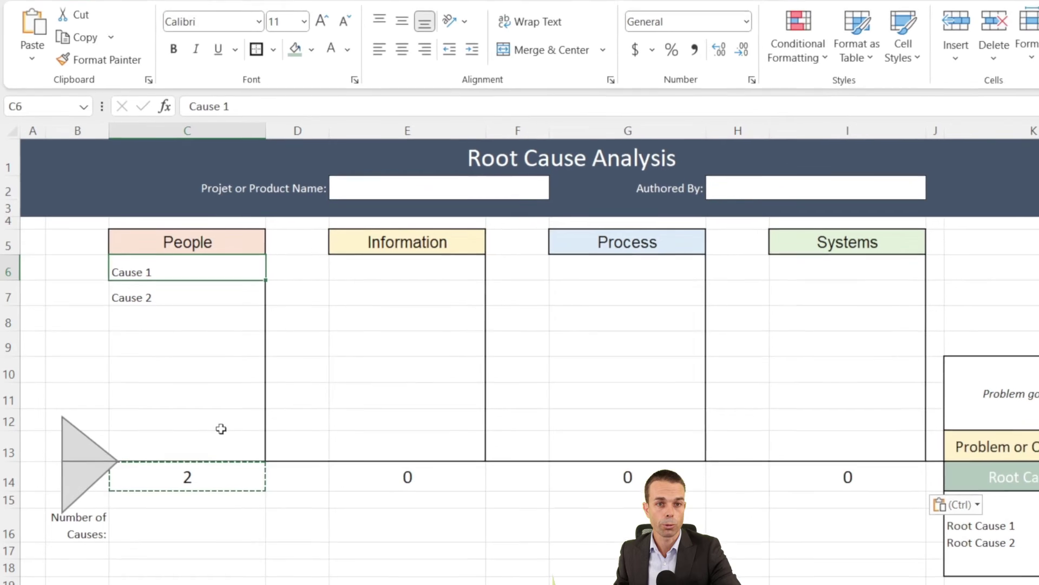
left_click_drag(207, 219, 207, 384)
left_click(406, 80)
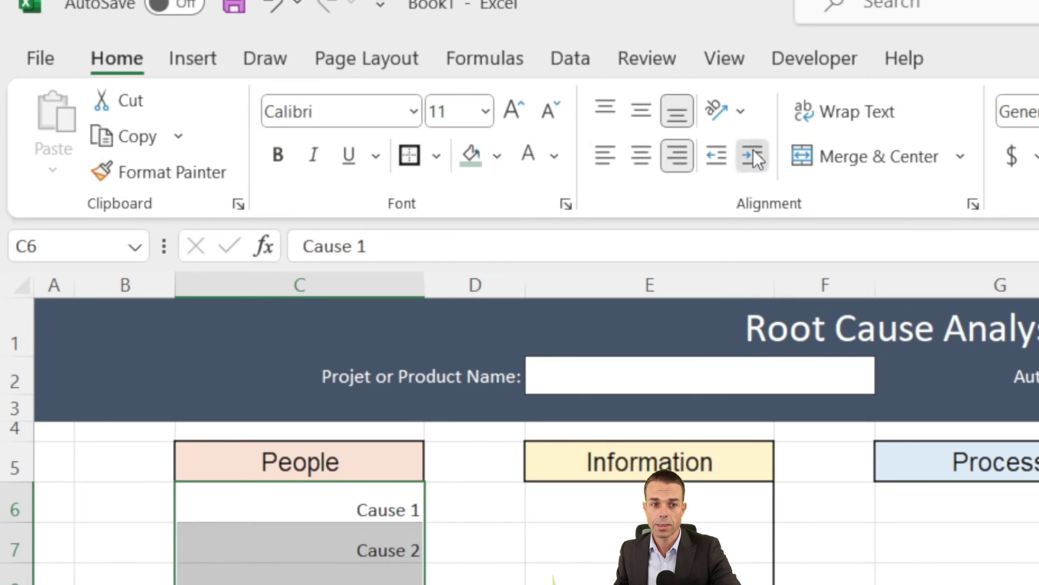
Format the People cause cells with a right indent, middle alignment, font size 12 and dark gray text.
left_click(592, 117)
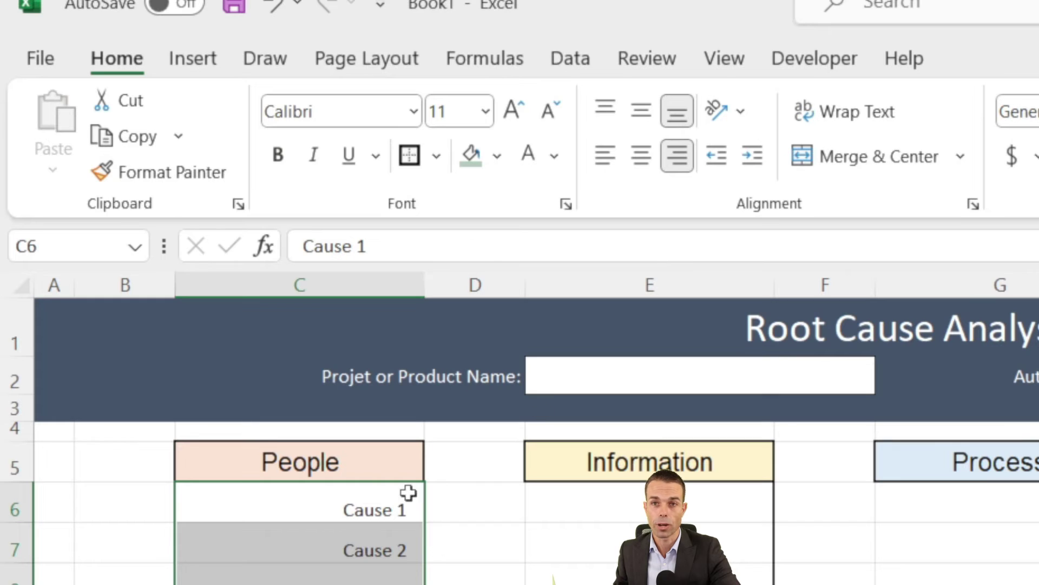
left_click(646, 108)
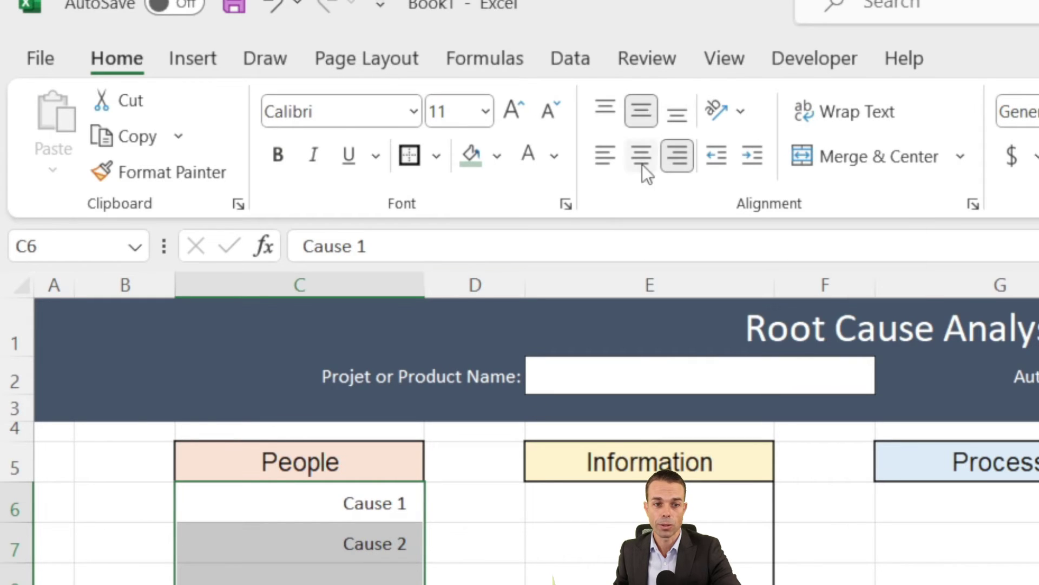
left_click(517, 112)
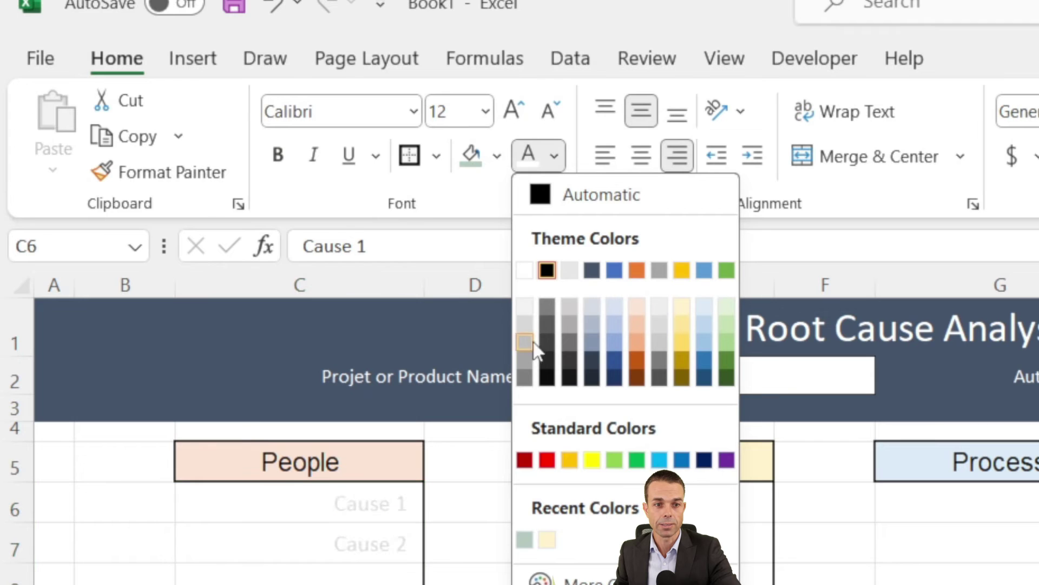
left_click(547, 342)
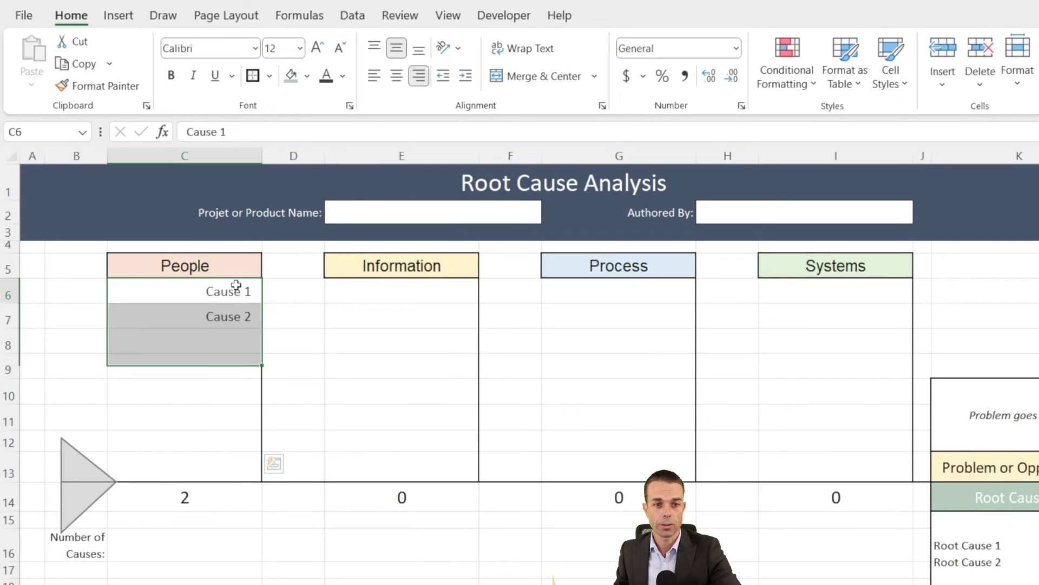
Copy the formatted People cause cells C6:C12 into the Information, Process and Systems columns, starting at row 6.
left_click_drag(260, 320, 286, 470)
key("ctrl+c")
left_click(432, 291)
key("ctrl+v")
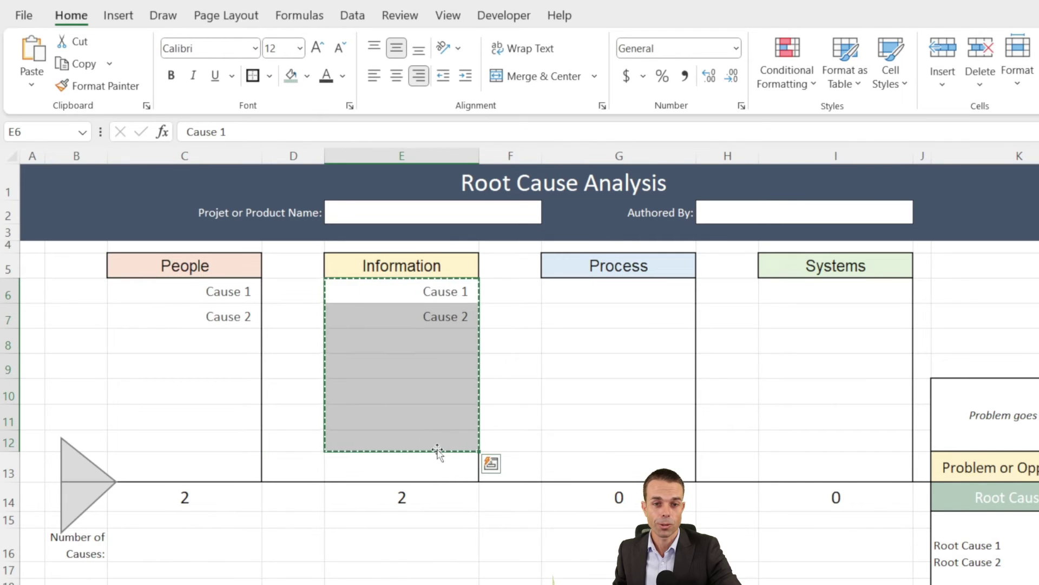
left_click(622, 291)
key("ctrl+v")
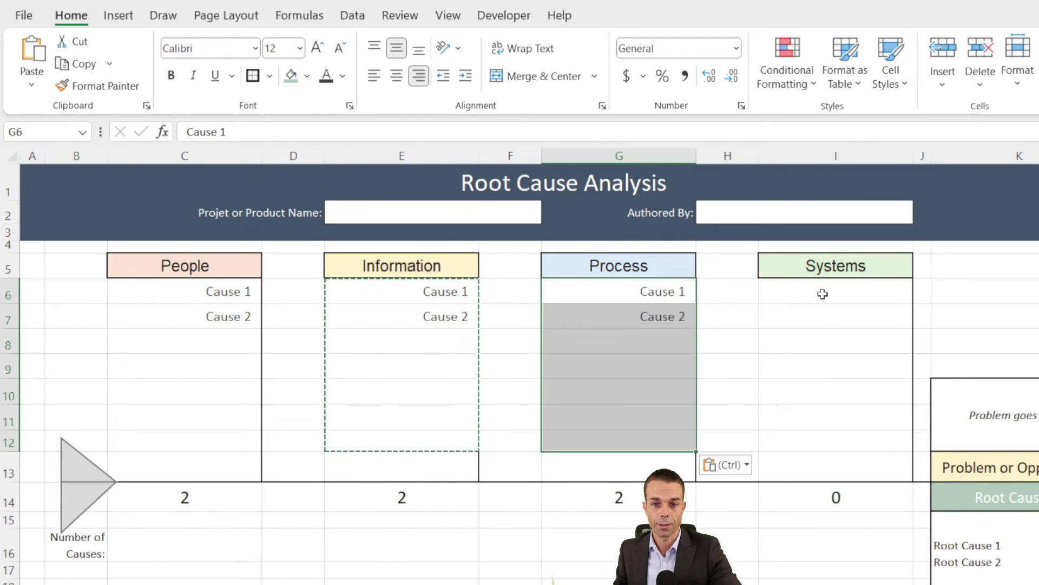
left_click(821, 294)
key("ctrl+v")
Hide the worksheet gridlines.
left_click(658, 336)
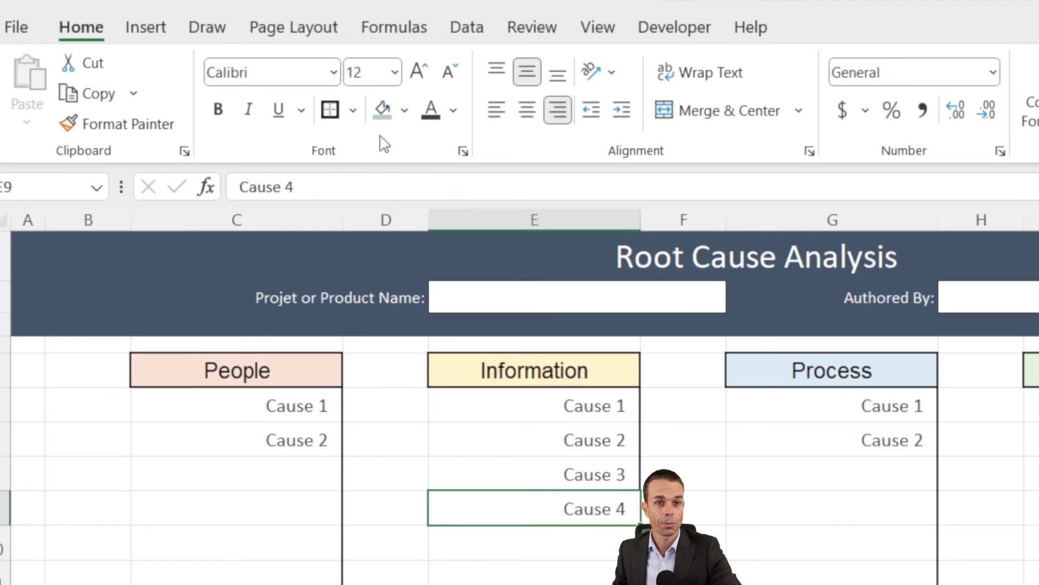
left_click(611, 30)
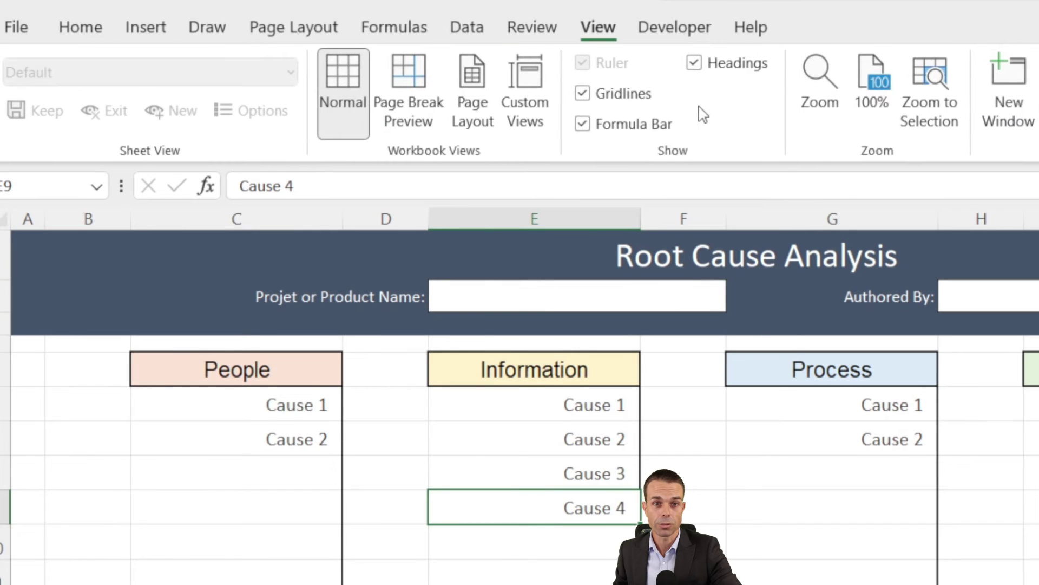
left_click(582, 93)
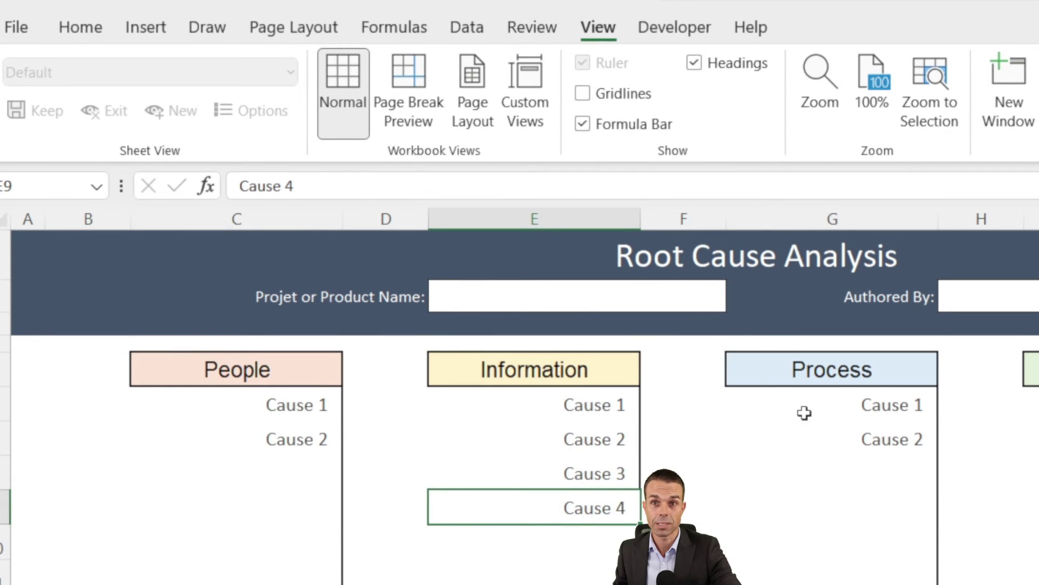
Set dotted horizontal borders between the rows and along the bottom of the People cause cells C6:C12.
left_click(290, 403)
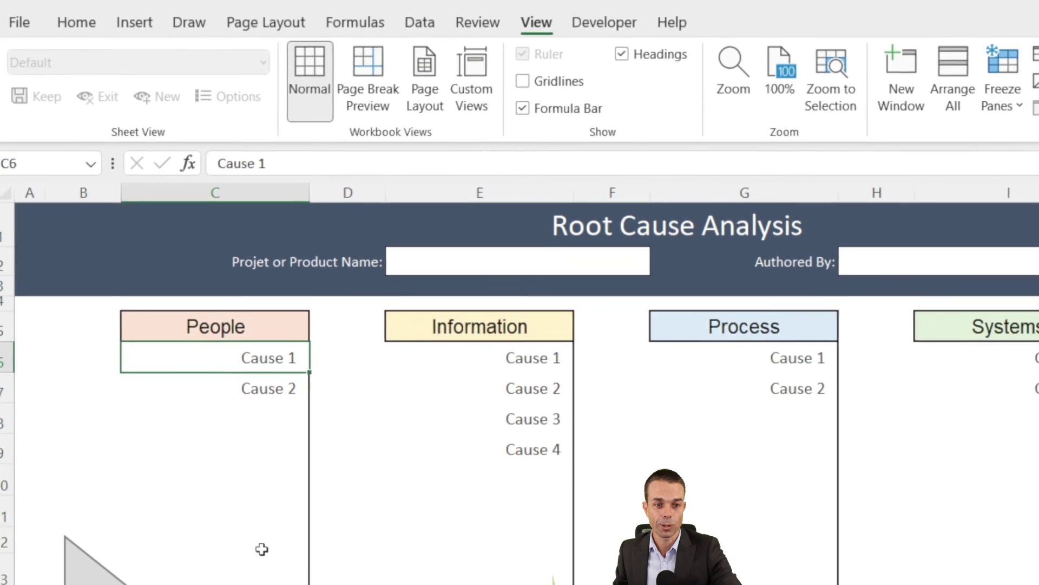
left_click(262, 549, "shift")
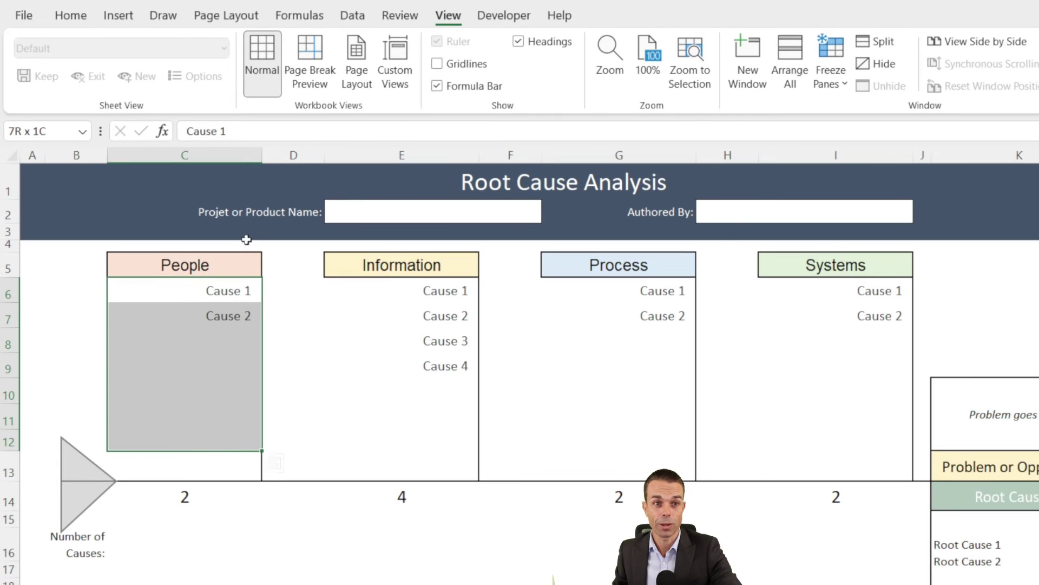
left_click(71, 15)
left_click(269, 76)
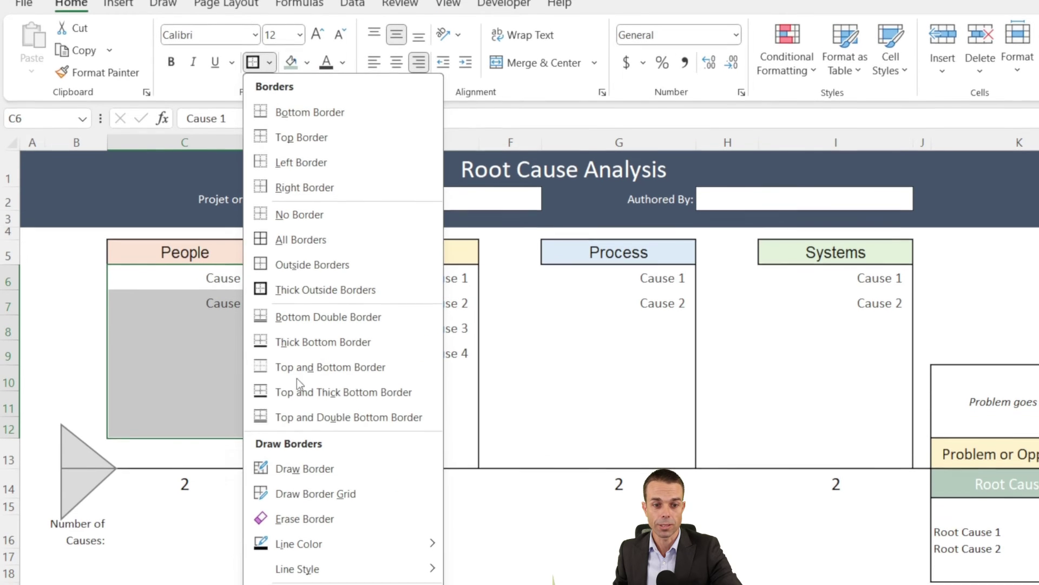
left_click(333, 541)
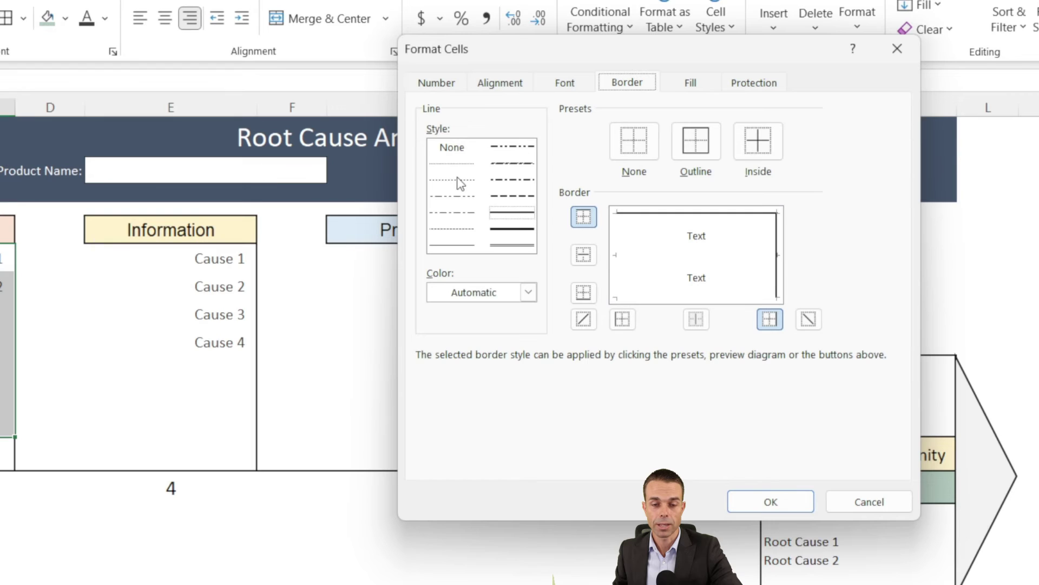
left_click(461, 183)
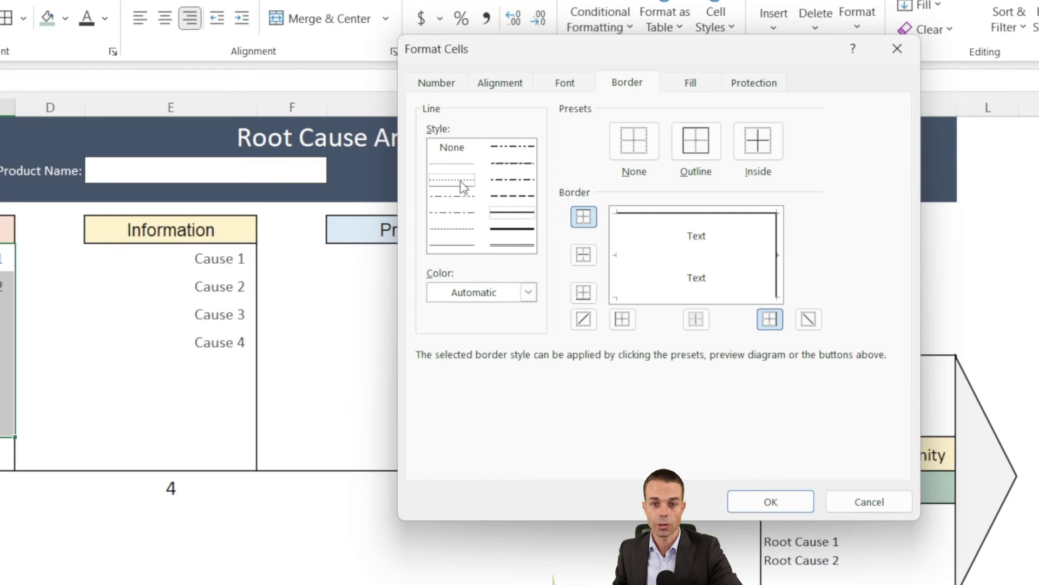
left_click(665, 257)
left_click(658, 297)
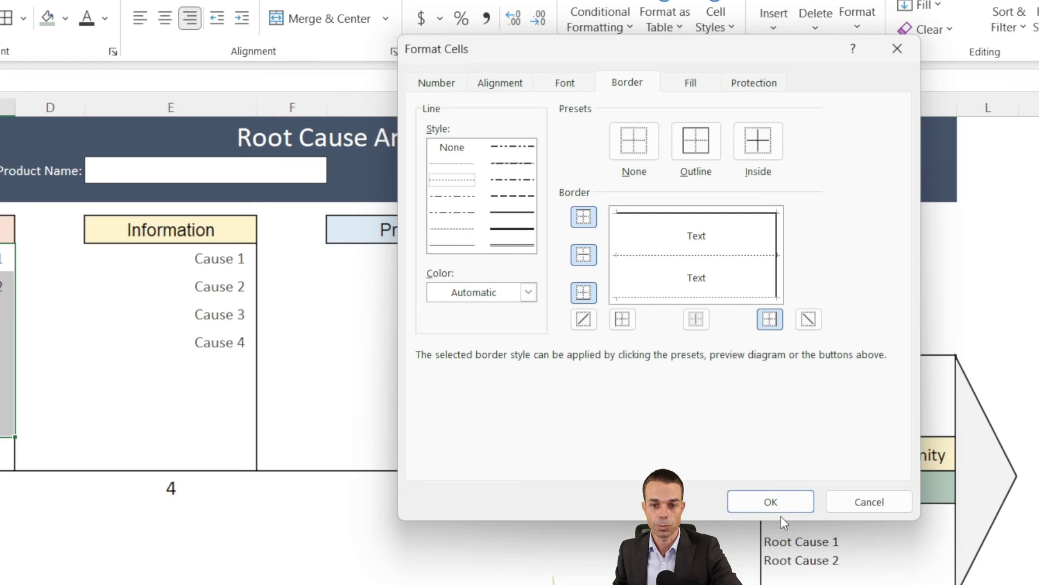
Recolor the dotted inner and bottom borders of the People cause cells dark gray and apply the border settings.
left_click(529, 292)
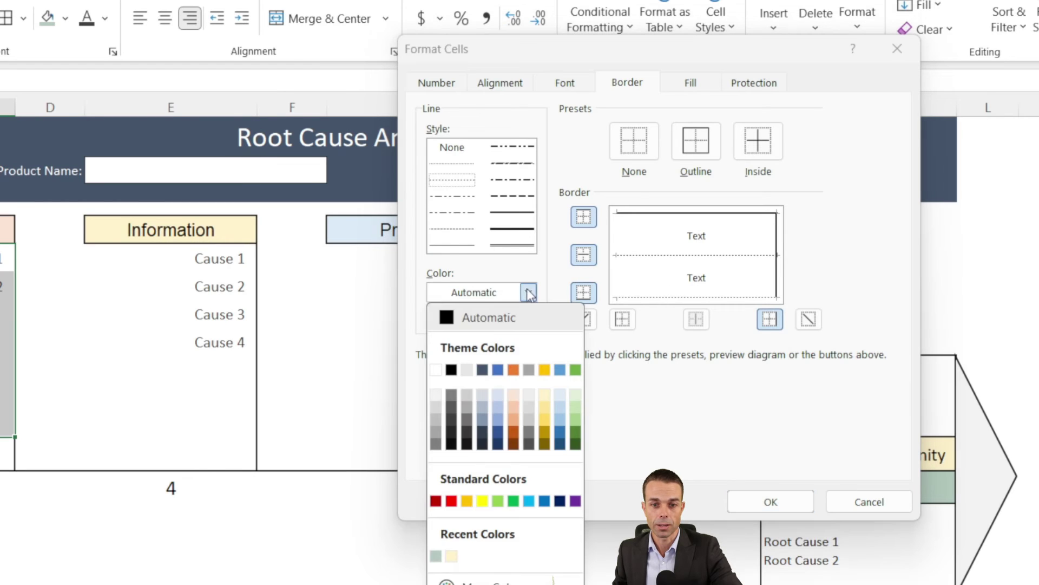
left_click(451, 407)
left_click(660, 257)
left_click(656, 256)
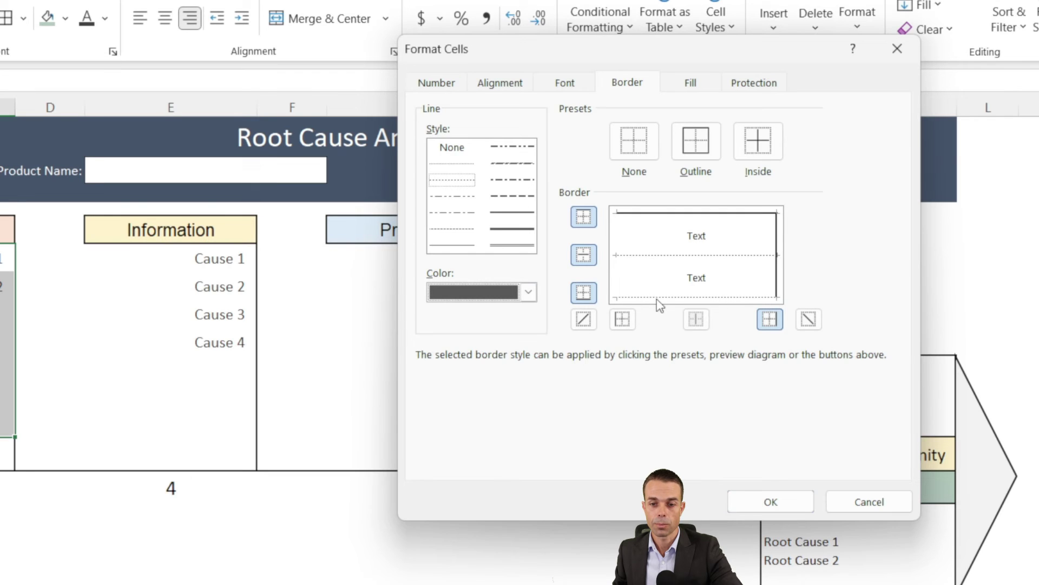
left_click(771, 501)
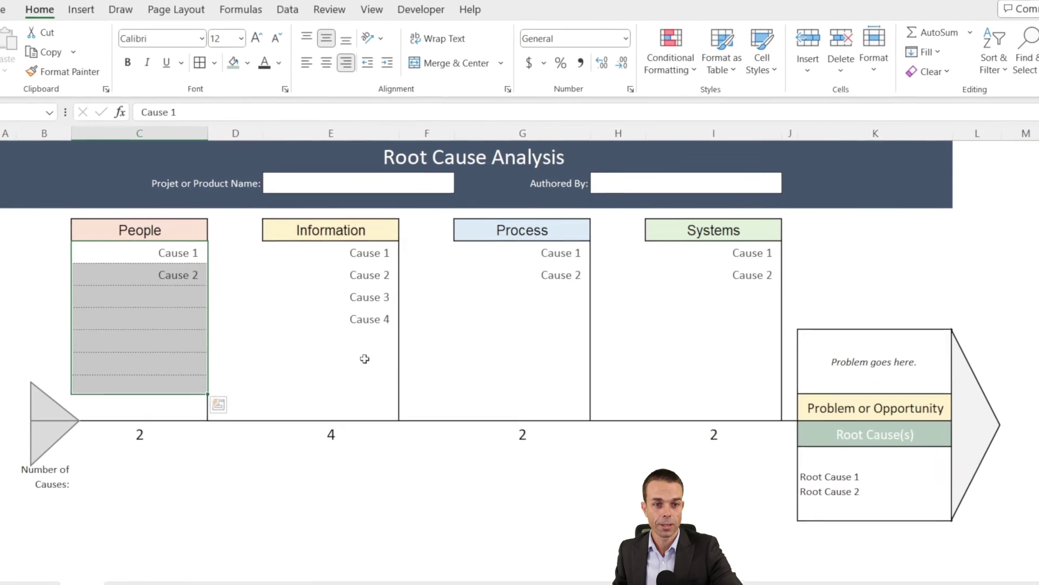
Copy the People cause cells with their dotted borders over the cause cells under Information, Process and Systems.
left_click(299, 369)
left_click(232, 477)
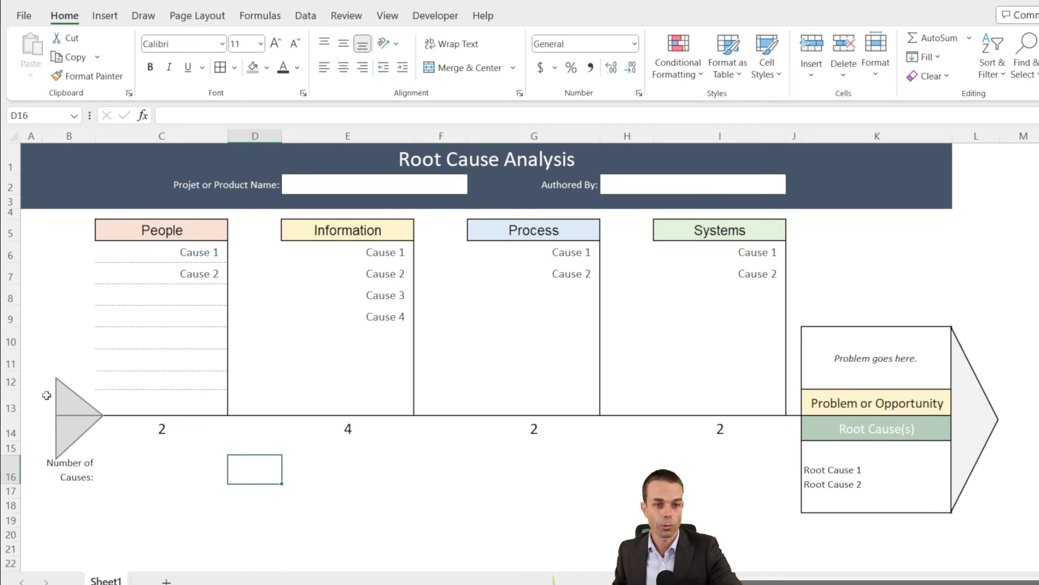
left_click(347, 252)
key("ctrl+v")
key("ctrl+c")
left_click(528, 258)
key("ctrl+v")
left_click(691, 251)
key("ctrl+v")
left_click(507, 445)
key("Escape")
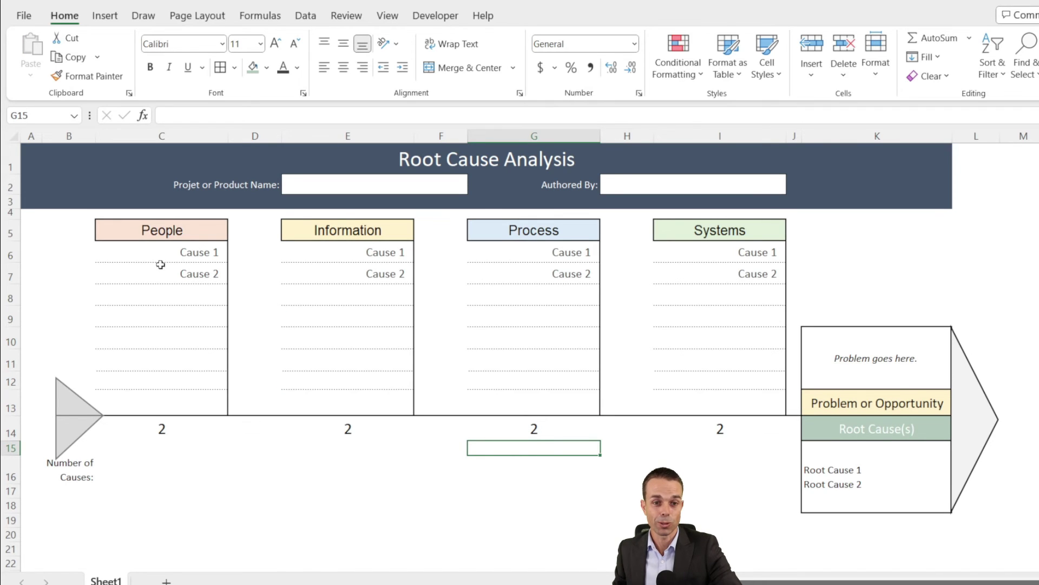
Right-align cells D6:D13 between People and Information and enter the formula =IF(E6="","",1) in D6.
left_click(269, 248)
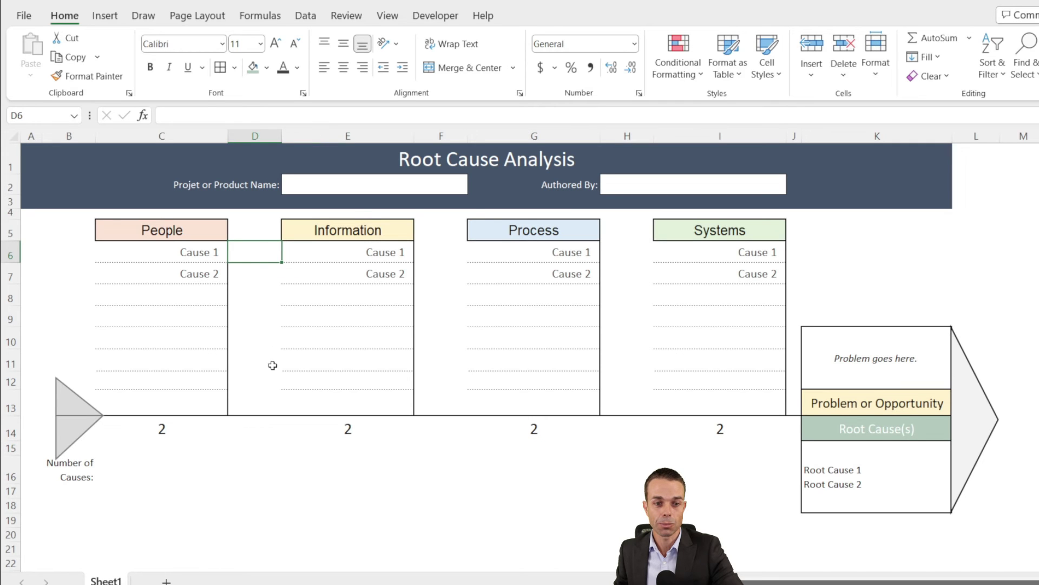
left_click(265, 392, "shift")
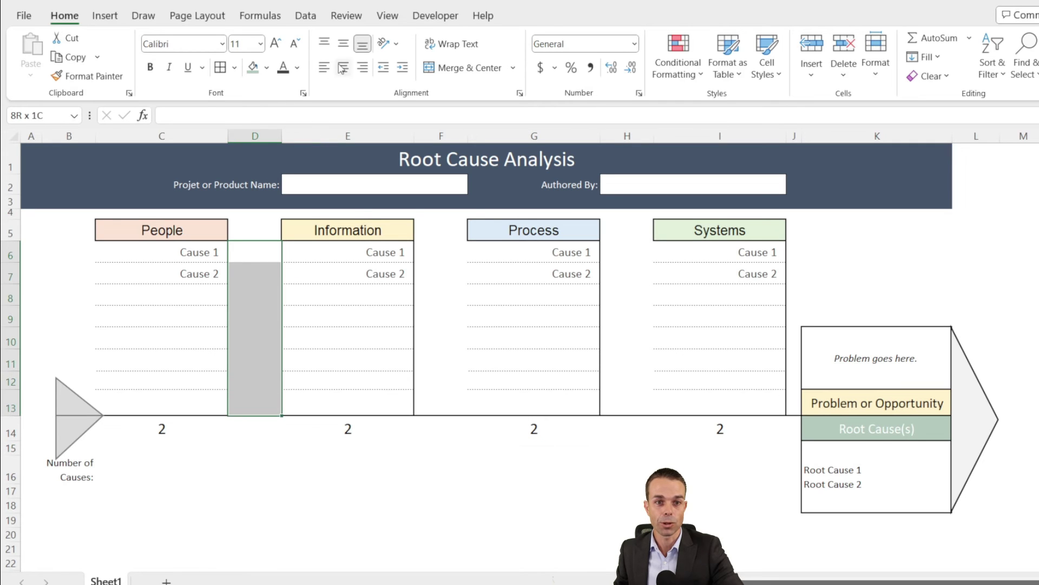
left_click(273, 259)
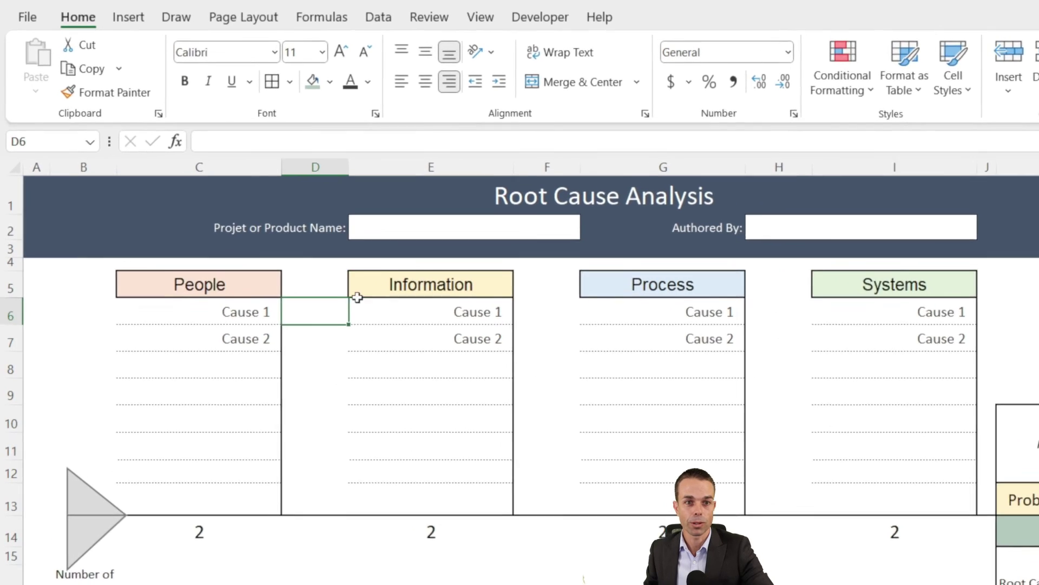
left_click(298, 141)
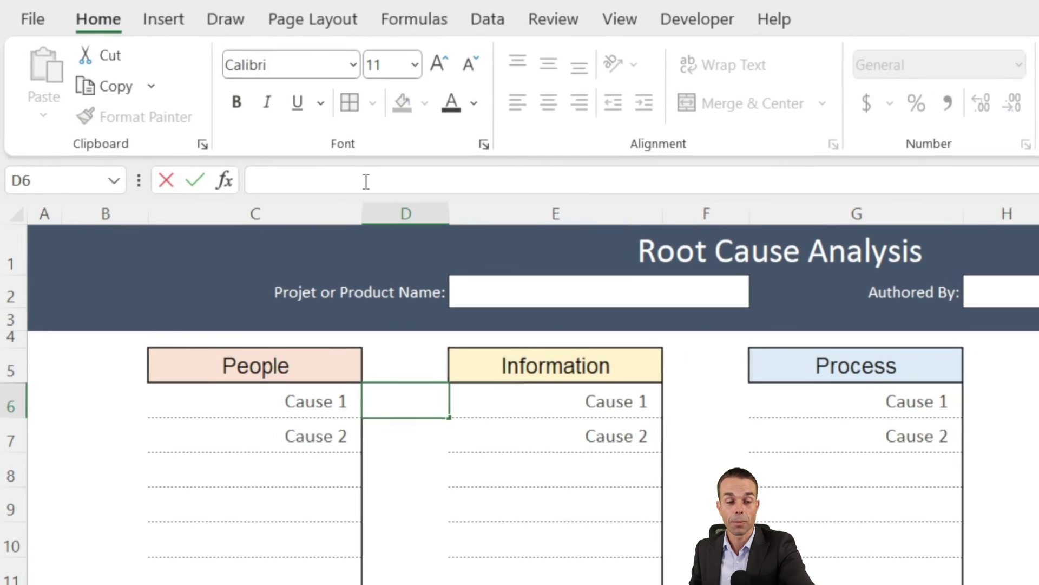
type("=")
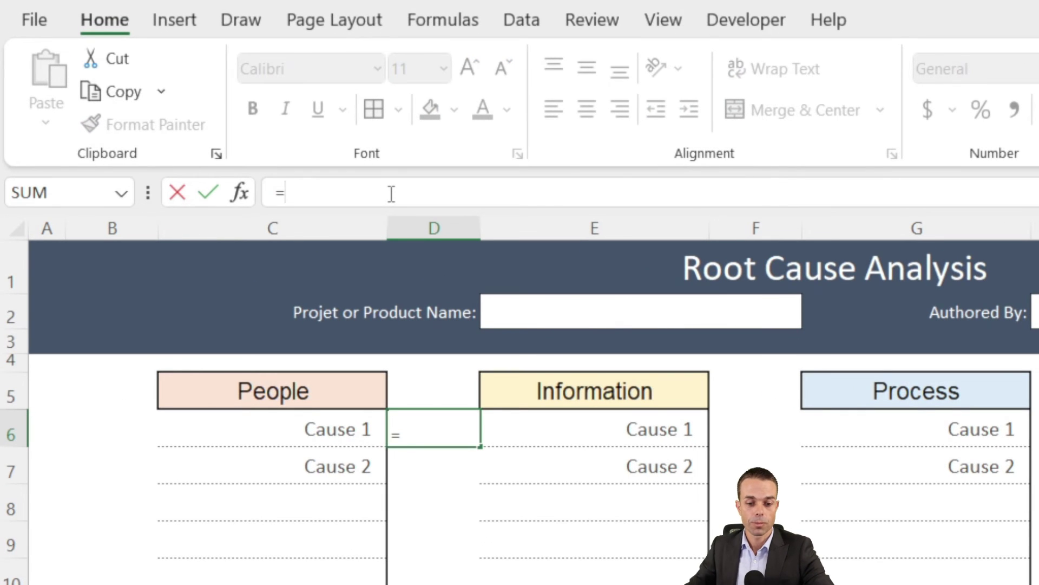
type("if")
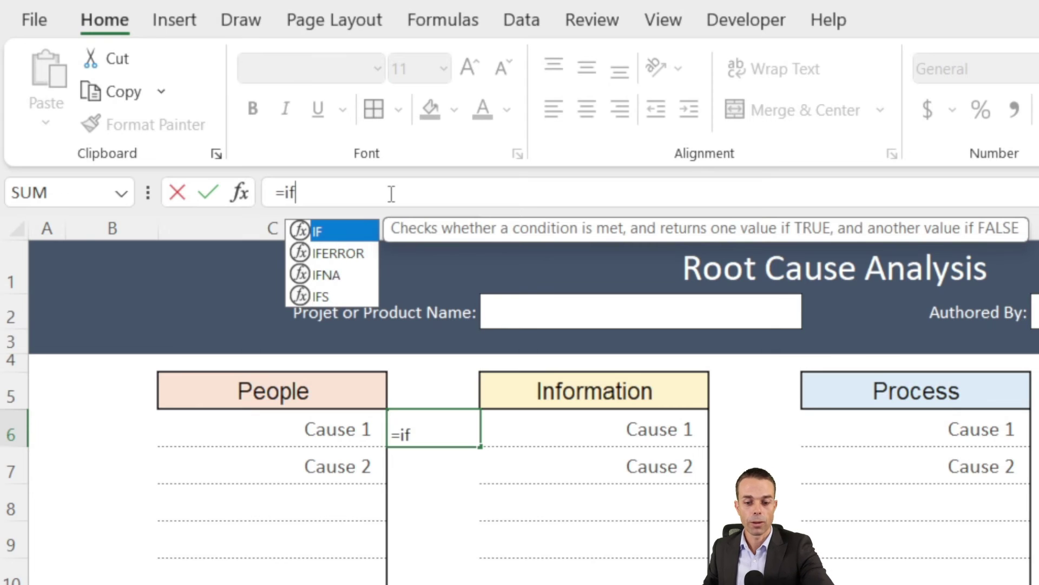
type("(")
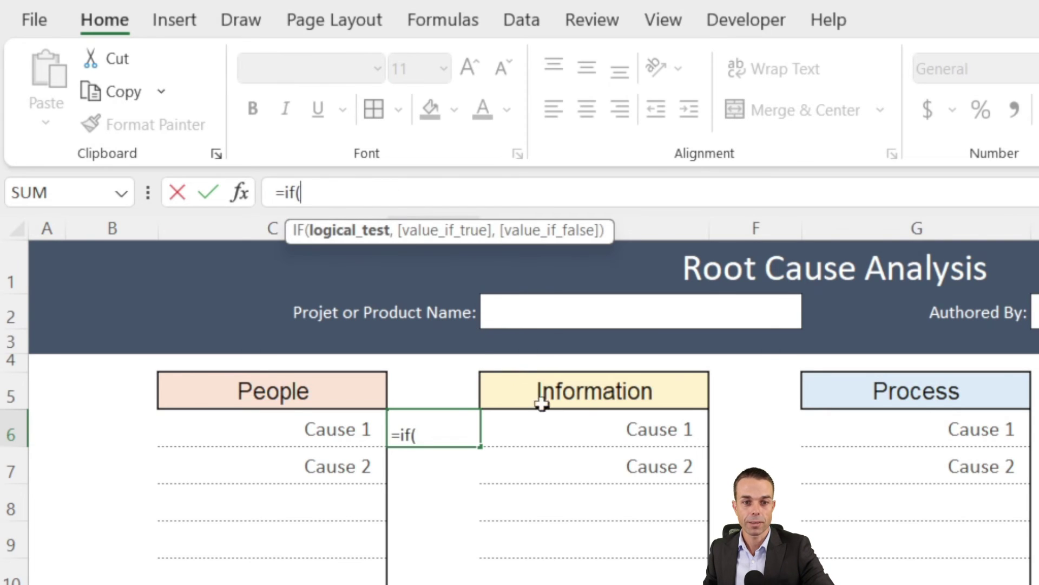
left_click(589, 429)
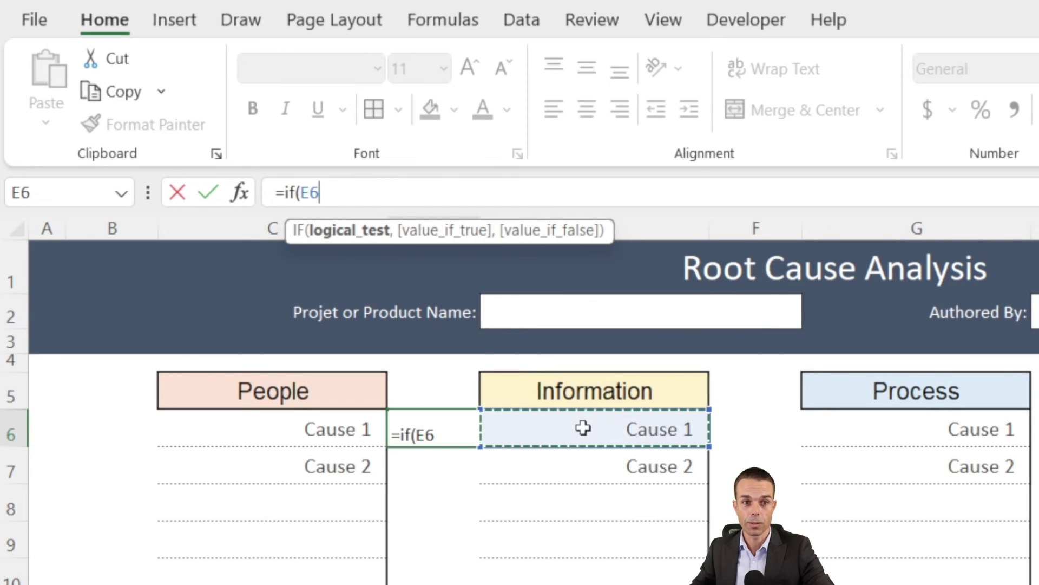
type("=")
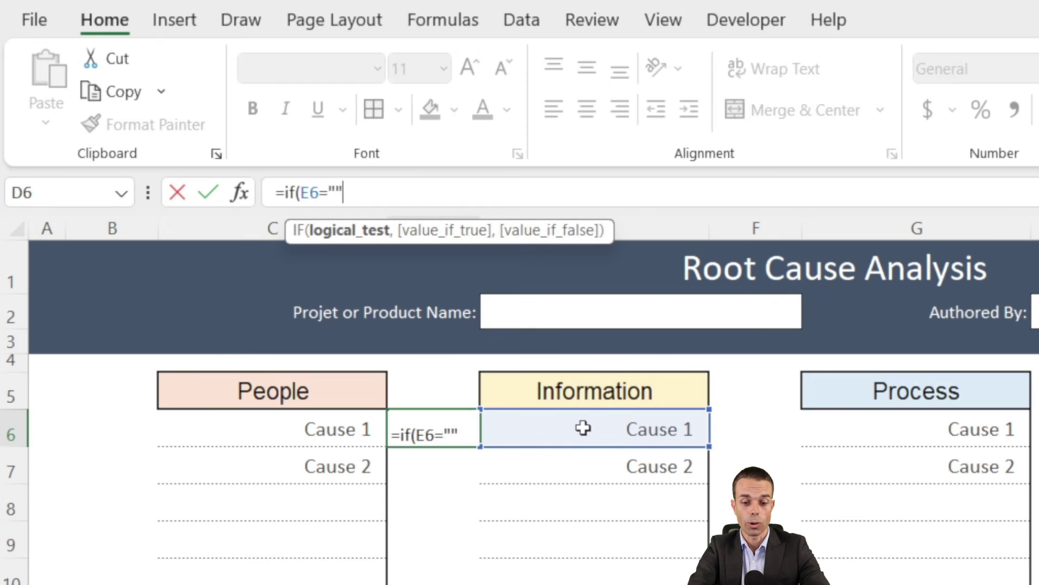
type("\"\",")
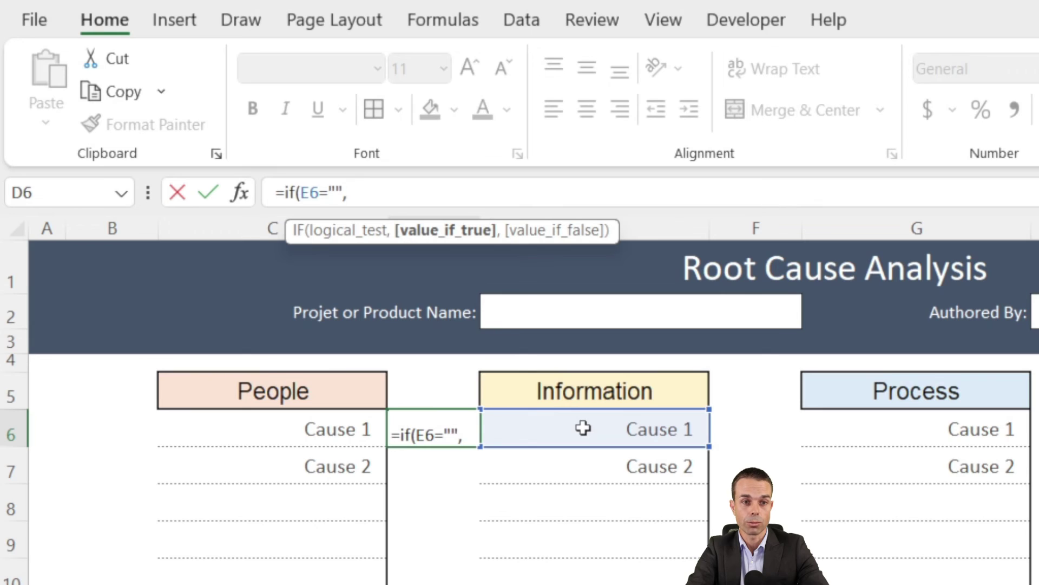
type("\"\"")
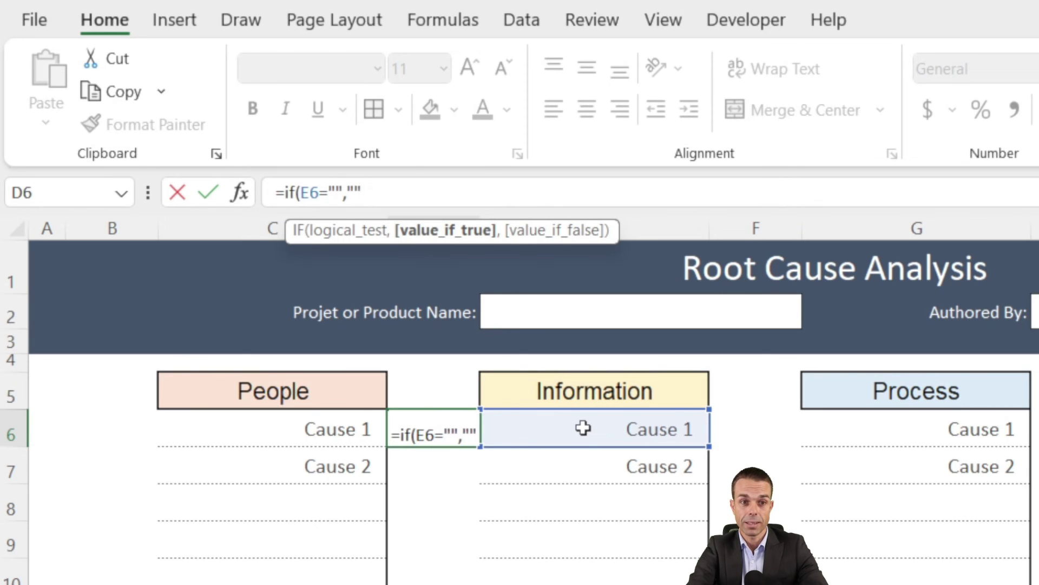
type(",1")
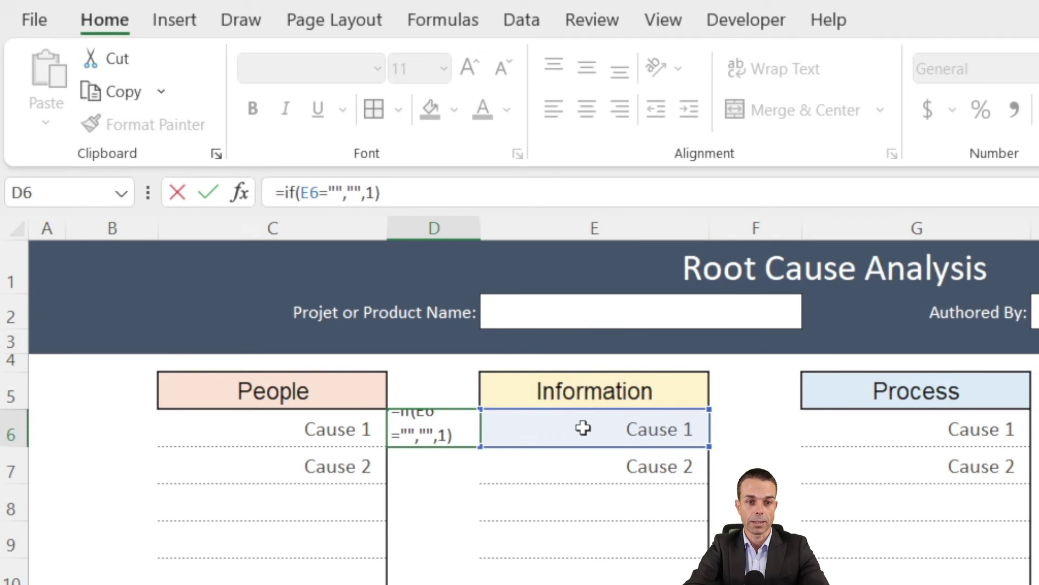
key("Return")
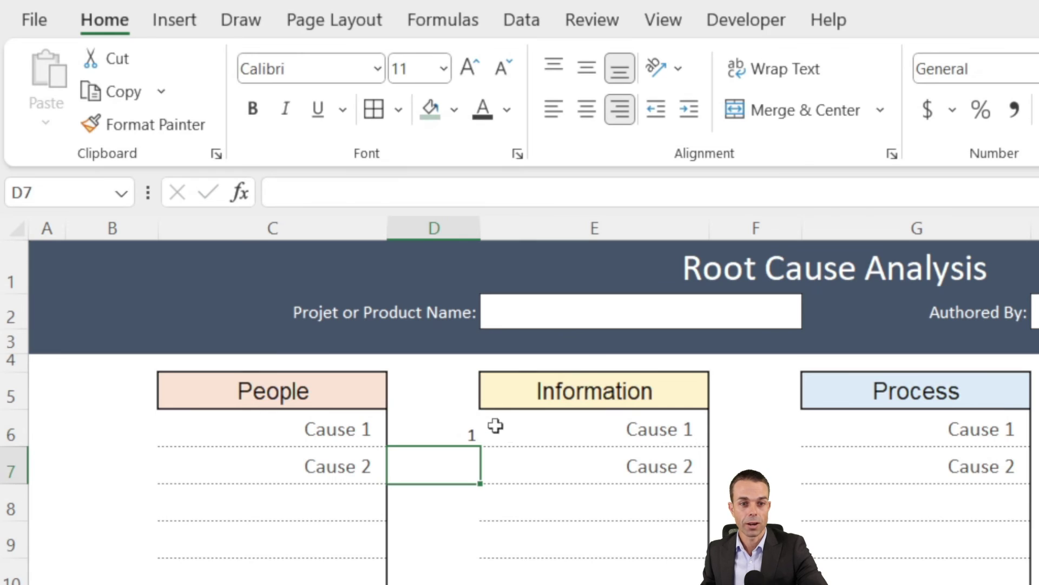
Middle-align the number cells between People and Information vertically, from D6 downward, keeping them right-aligned.
left_click(442, 428)
left_click_drag(441, 428, 433, 582)
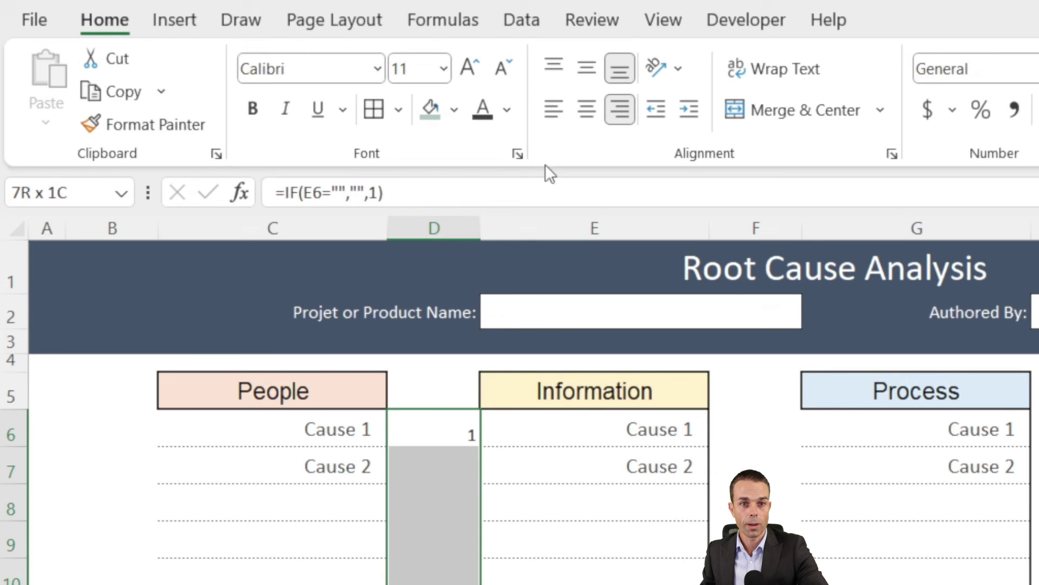
left_click(587, 68)
left_click(617, 111)
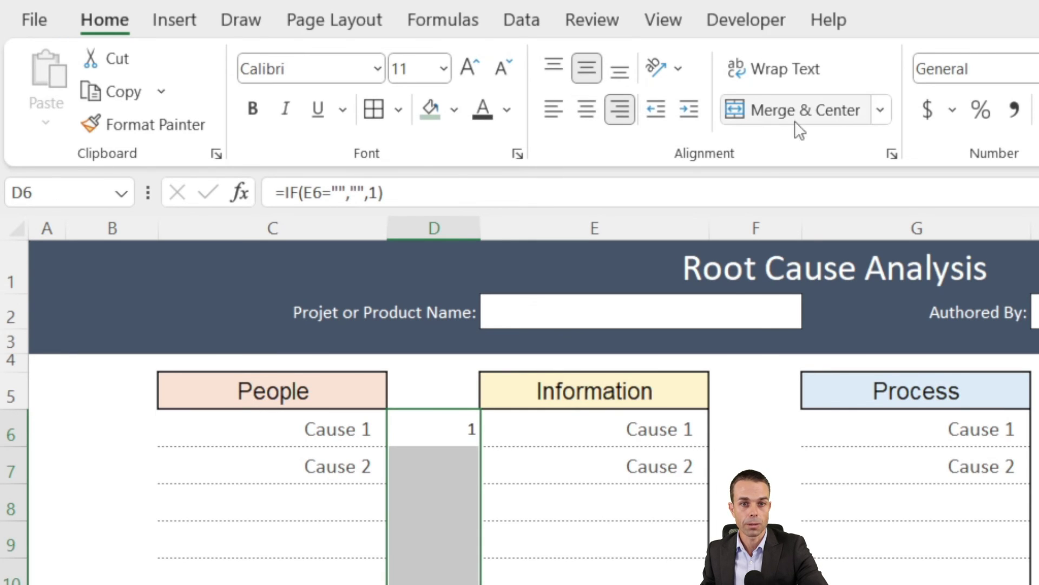
Set the font size of the number cells from D6 downward to 12 and indent them from the cell's edge.
left_click(469, 68)
left_click(468, 68)
left_click(502, 69)
Copy the formula text from D6 into D7 and point its blank test at E7 instead of E6.
left_click(425, 432)
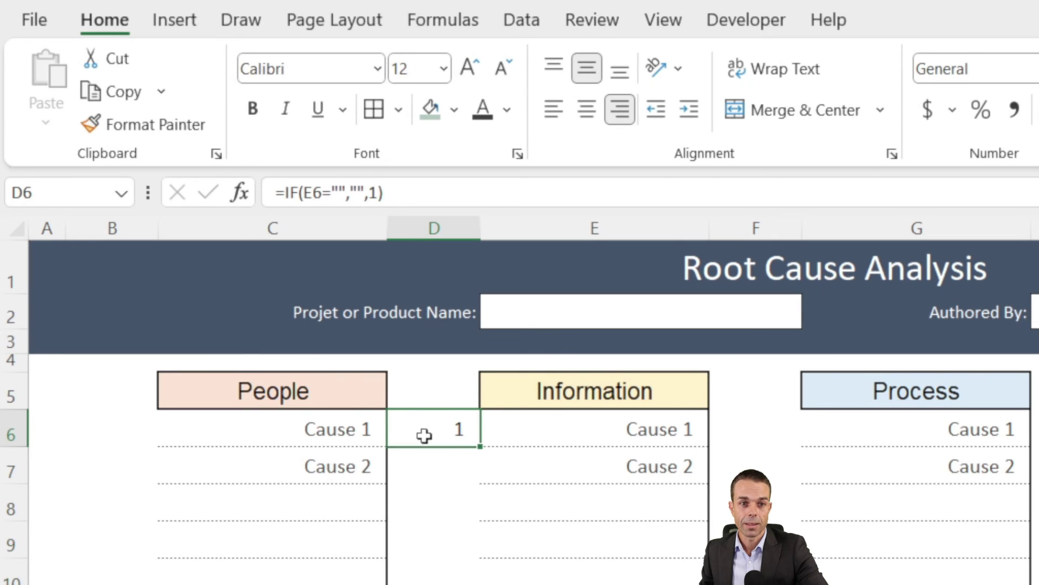
left_click(426, 199)
left_click_drag(427, 194, 185, 209)
key("ctrl+c")
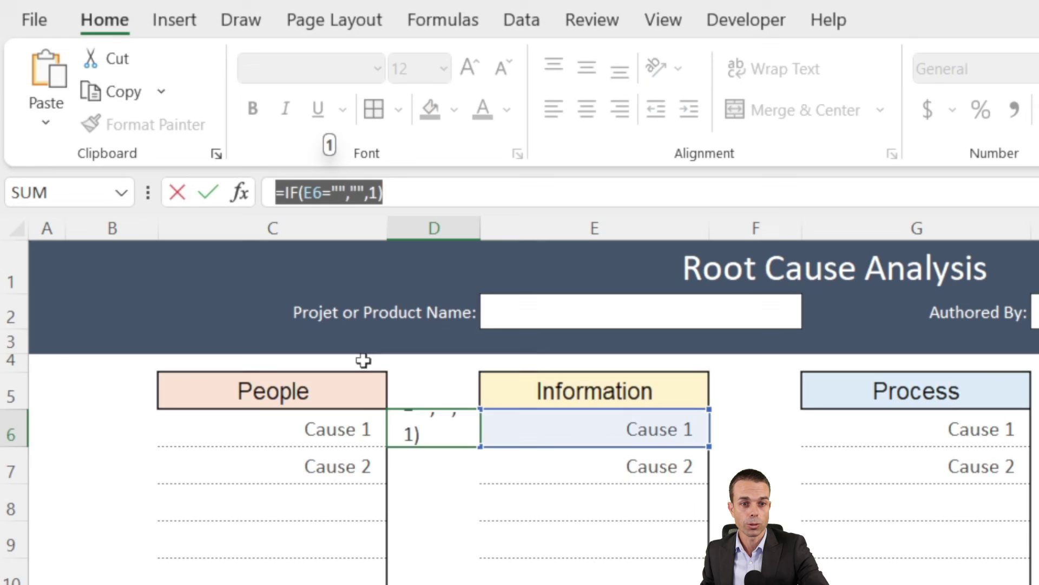
key("Escape")
left_click(459, 468)
left_click(420, 192)
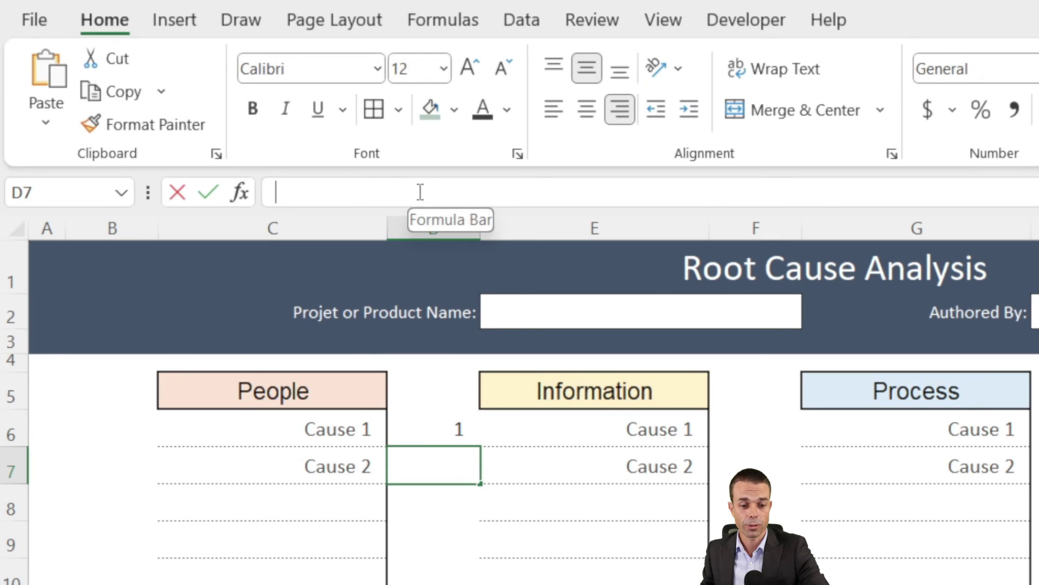
key("ctrl+v")
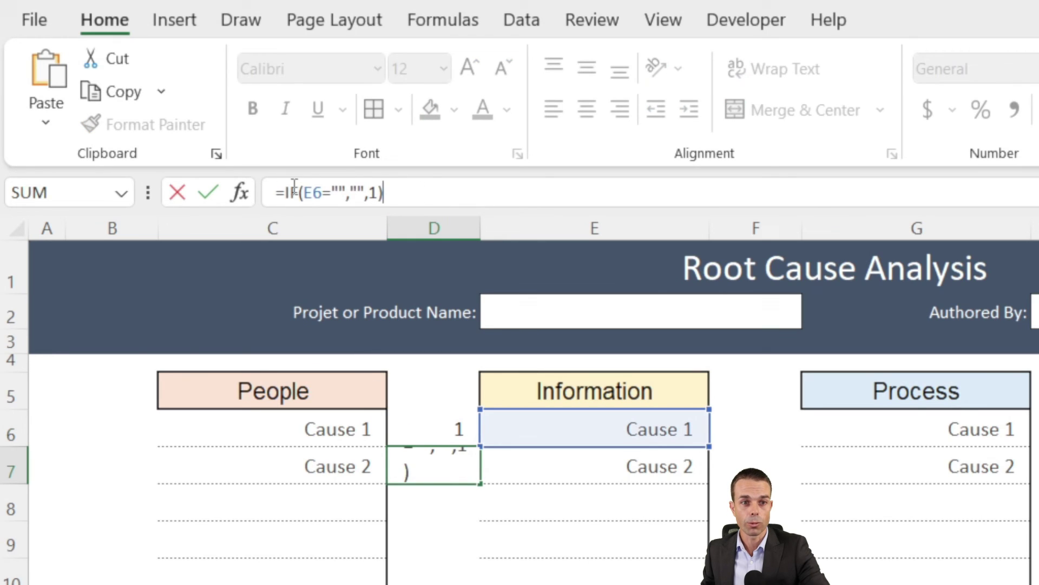
double_click(311, 193)
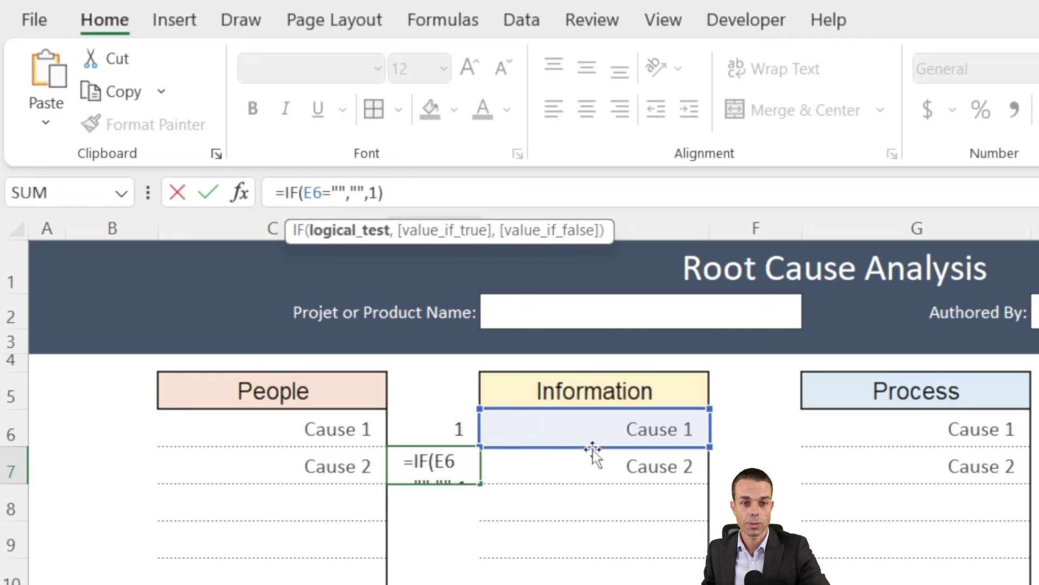
left_click(595, 474)
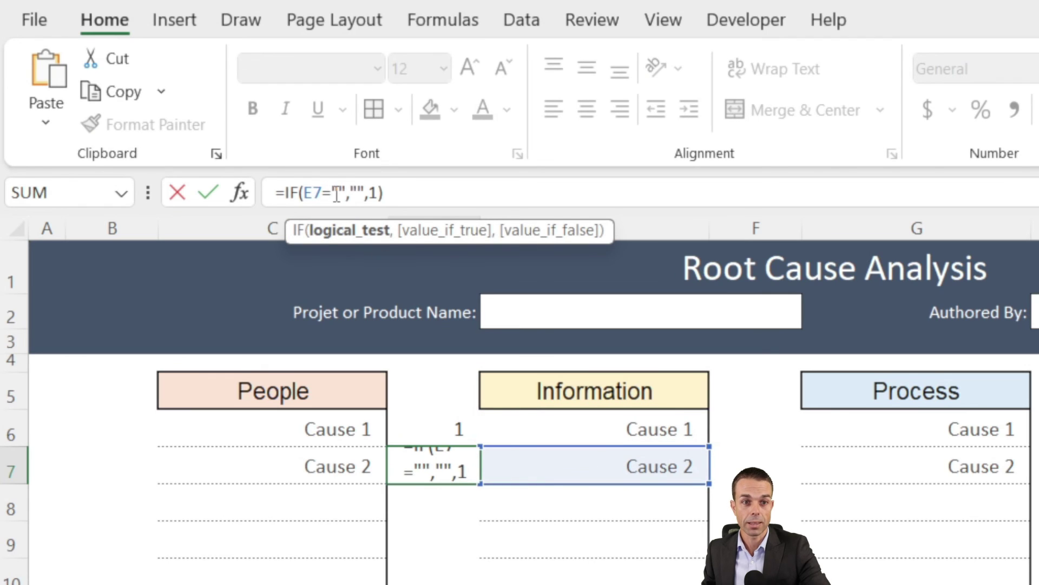
Replace the value-if-false in D7's formula with MAX(D$6:D6), so it reads =IF(E7="","",MAX(D$6:D6)), and enter it.
left_click(363, 194)
double_click(373, 193)
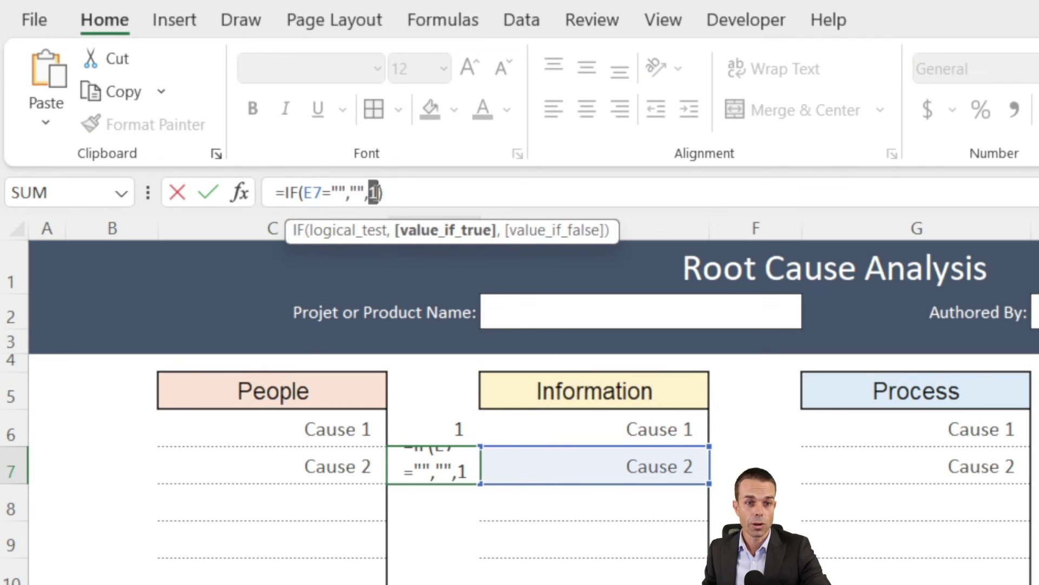
key("Delete")
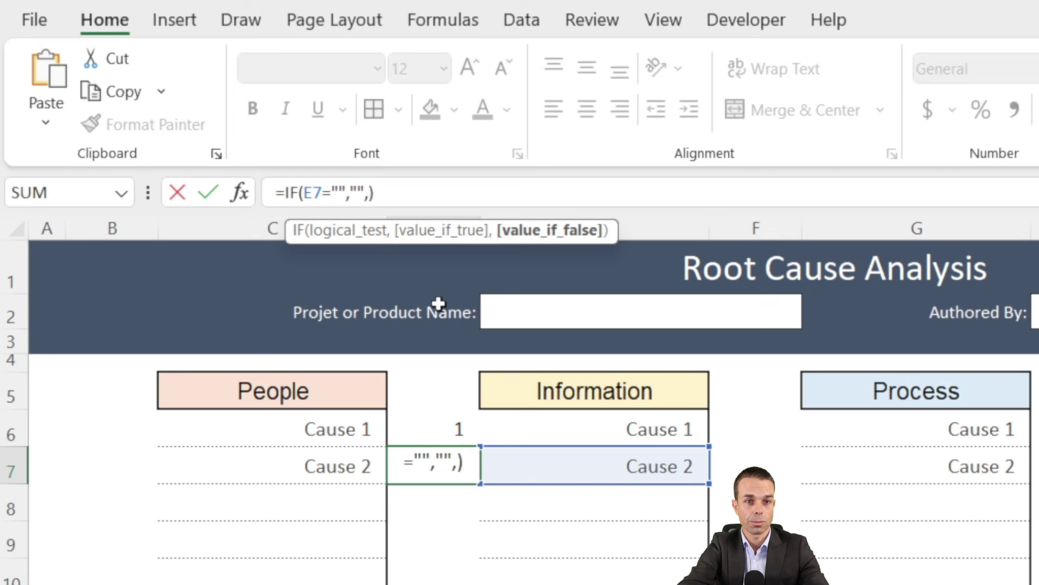
type("MAX")
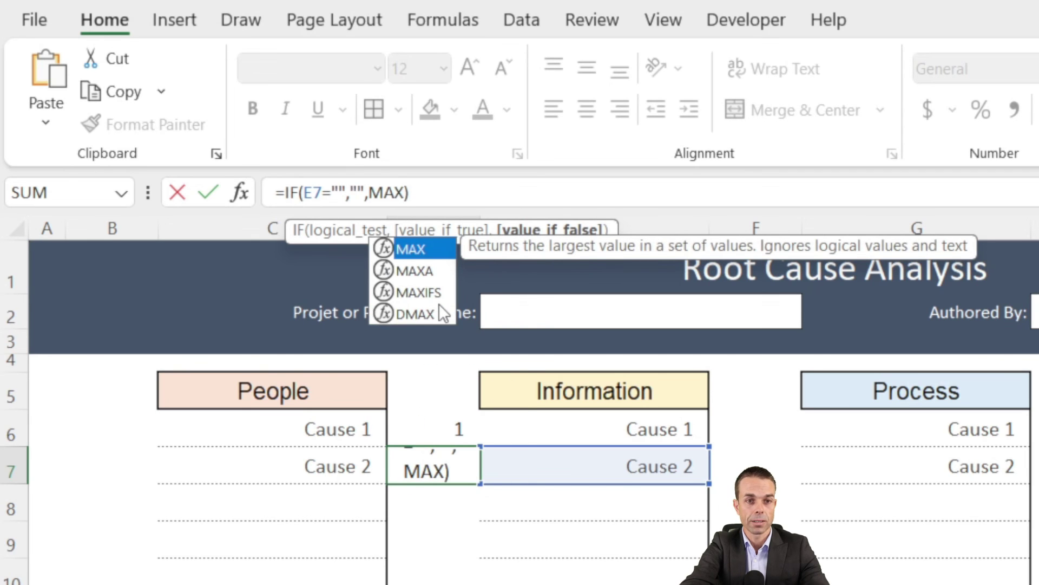
type("(")
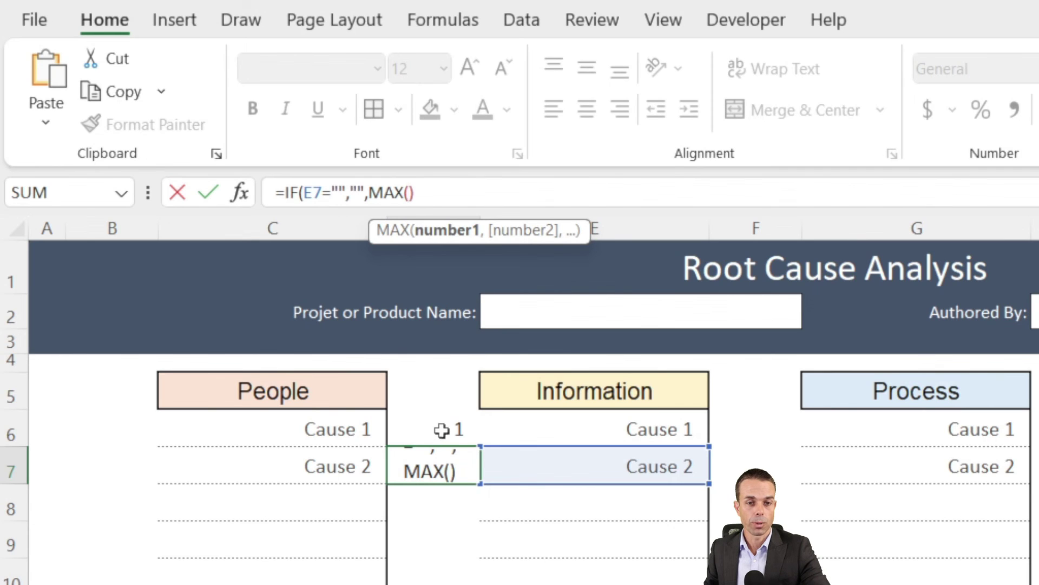
left_click(452, 431)
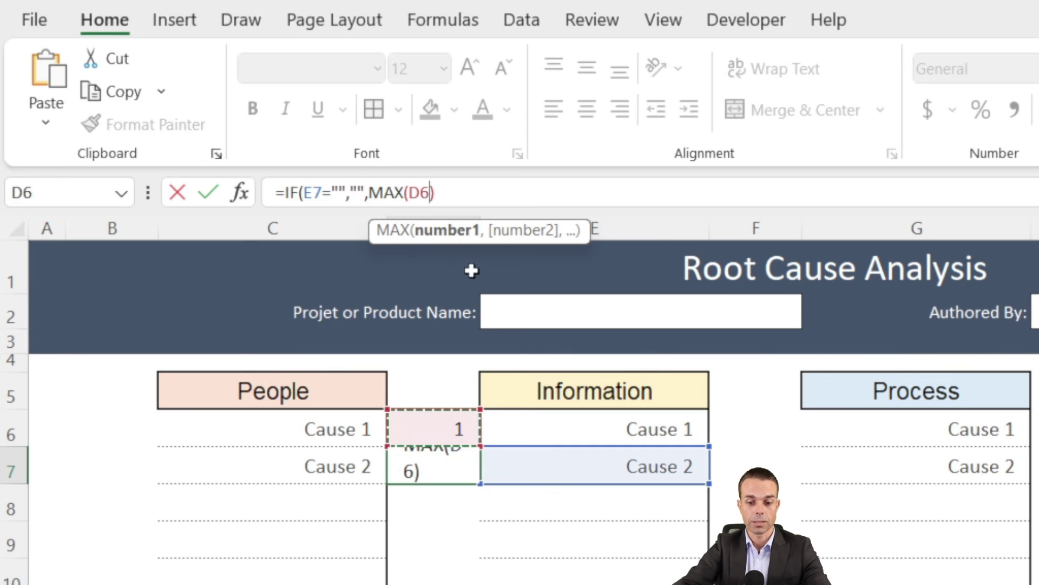
type(":D6")
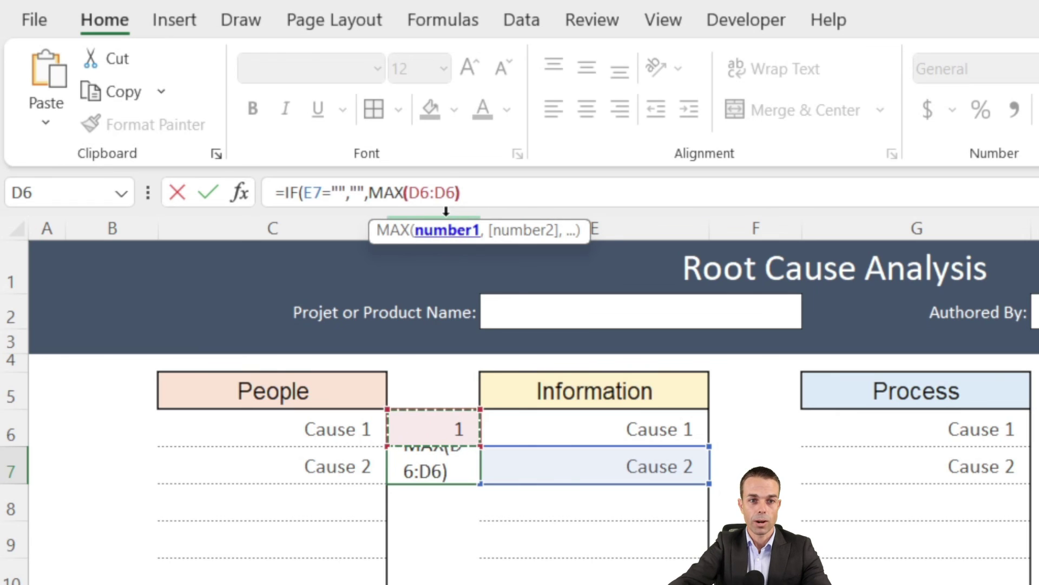
type(")")
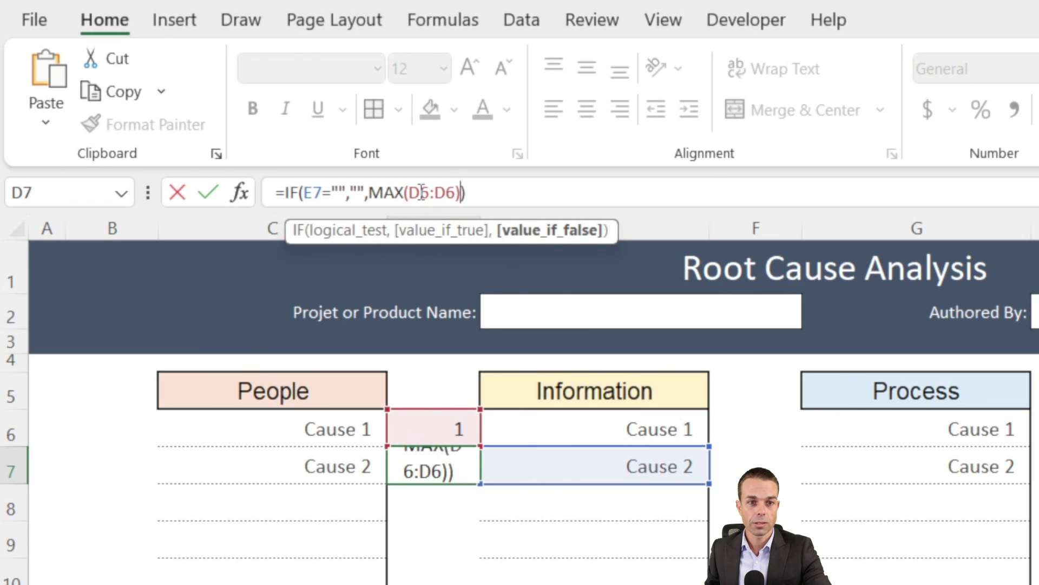
left_click(426, 192)
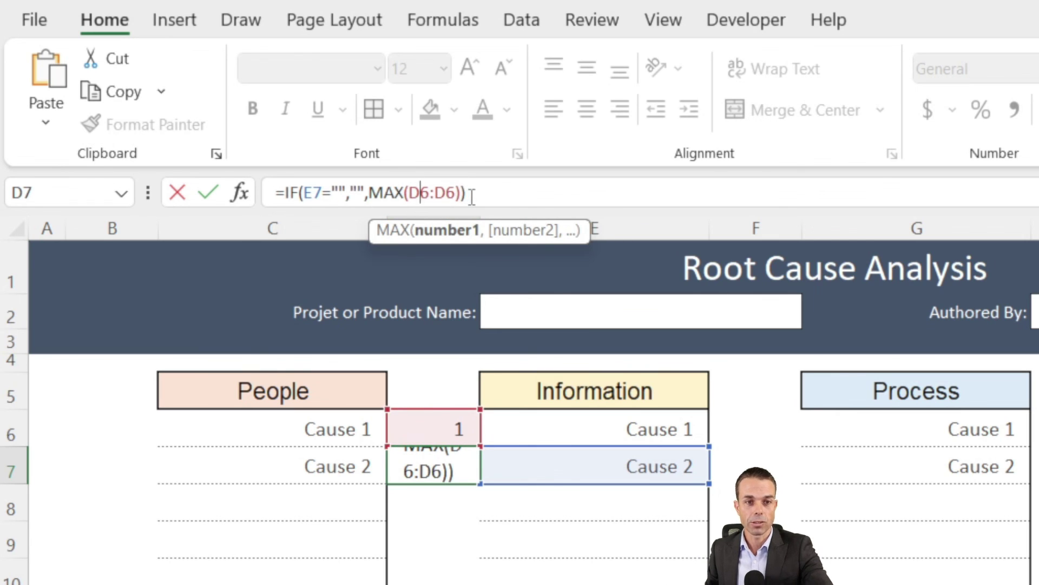
type("$")
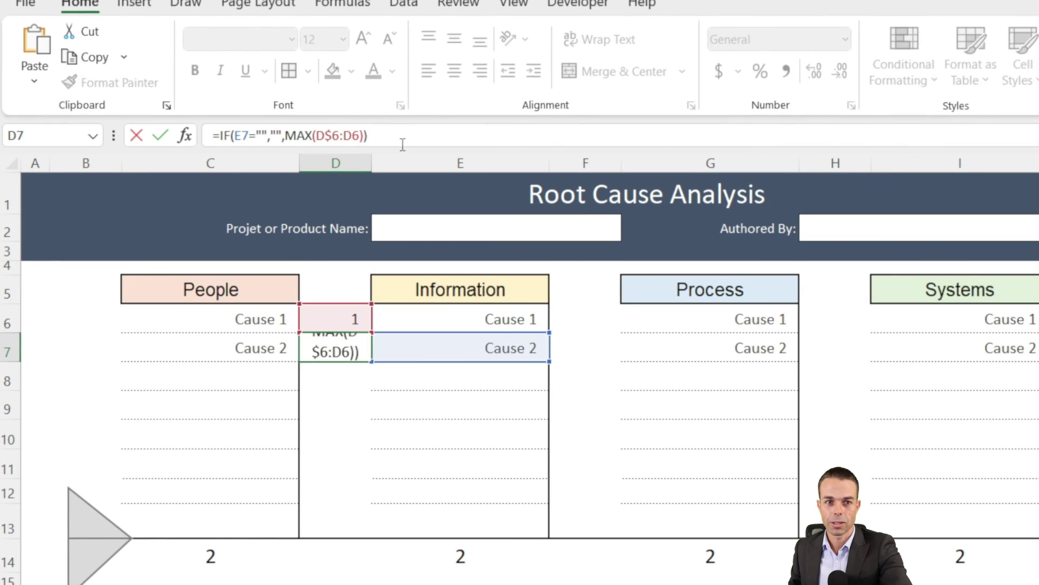
key("Return")
key("Up")
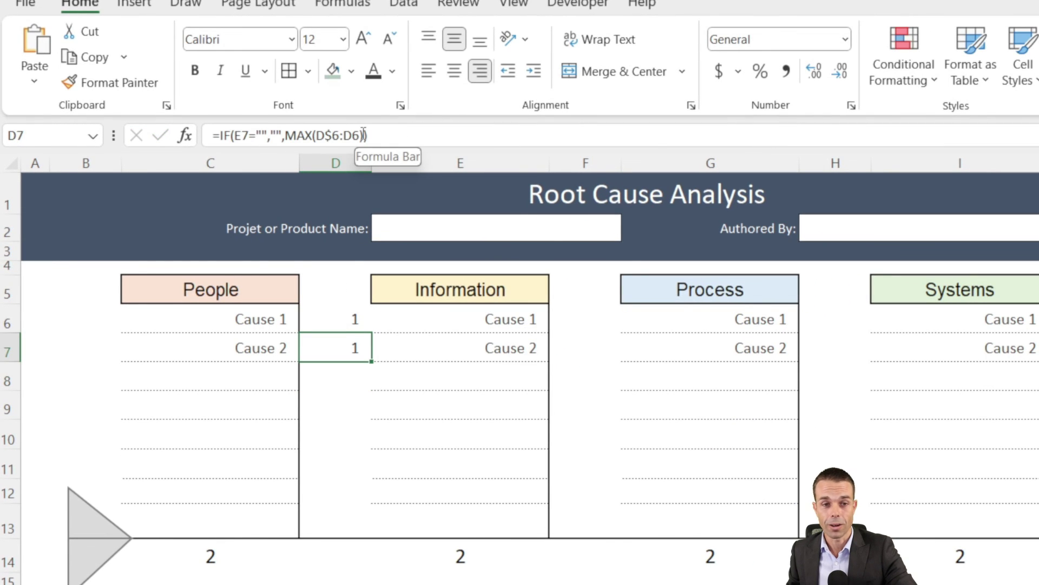
Add +1 after MAX(D$6:D6) in D7's formula and fill it down the number column to row 12.
left_click(363, 135)
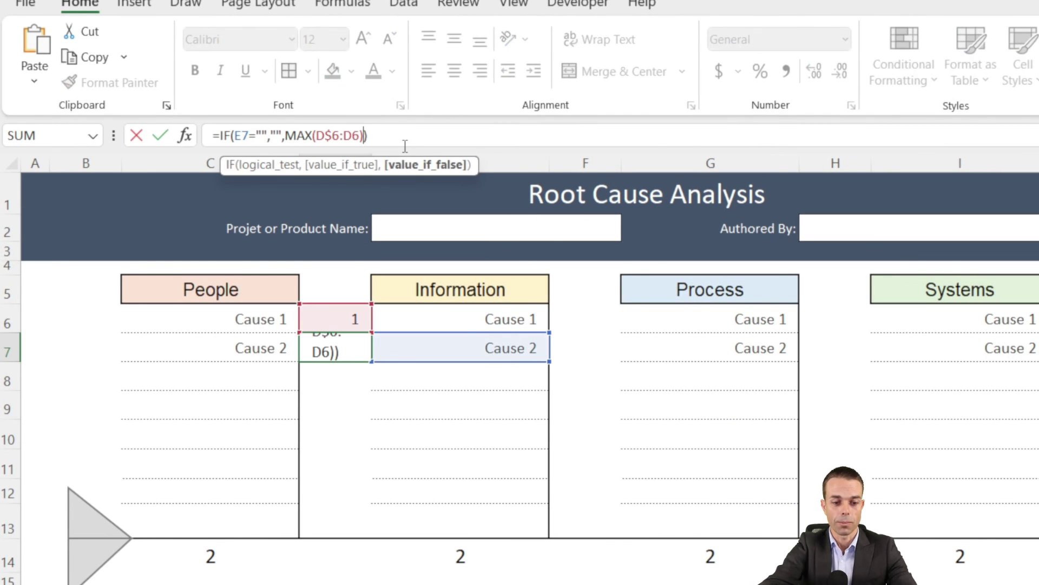
type("+1")
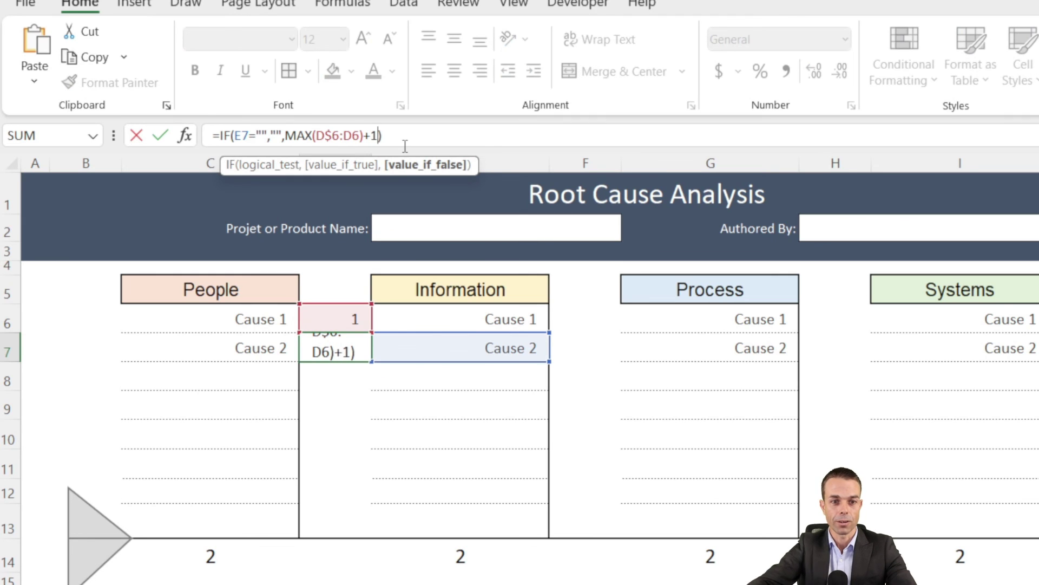
key("Return")
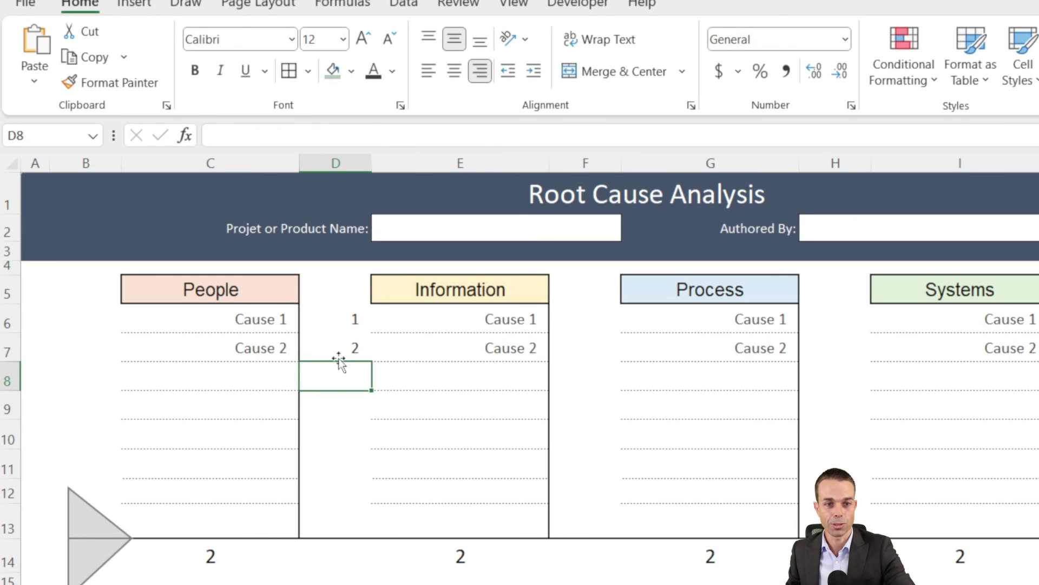
left_click(358, 347)
left_click_drag(373, 360, 380, 505)
Enter Cause 3 in E8 under Information and extend the series down to Cause 6 in E11.
left_click(480, 373)
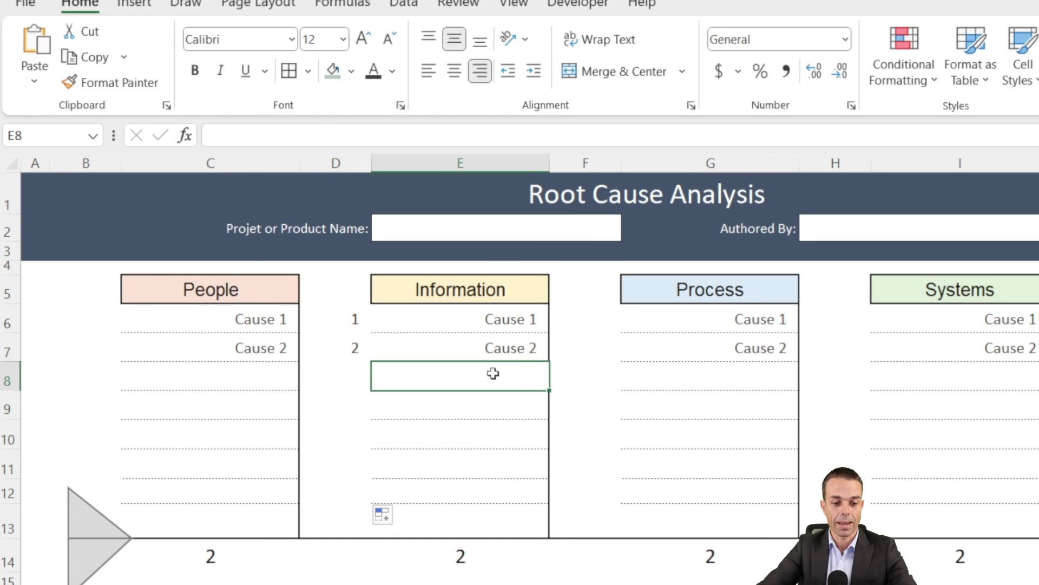
type("Cause 3")
key("Return")
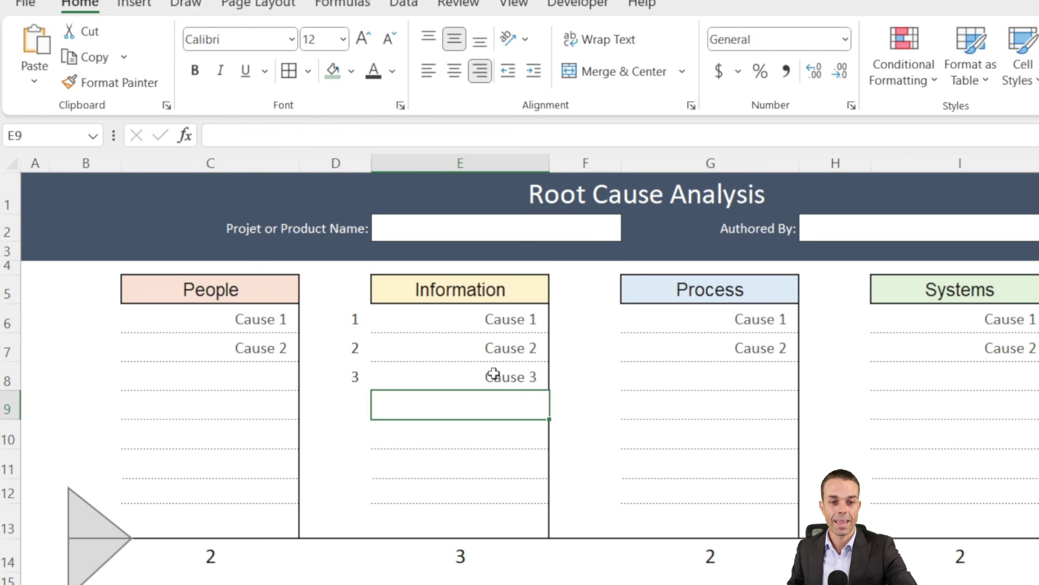
left_click(545, 387)
left_click_drag(549, 397, 547, 480)
left_click(462, 440)
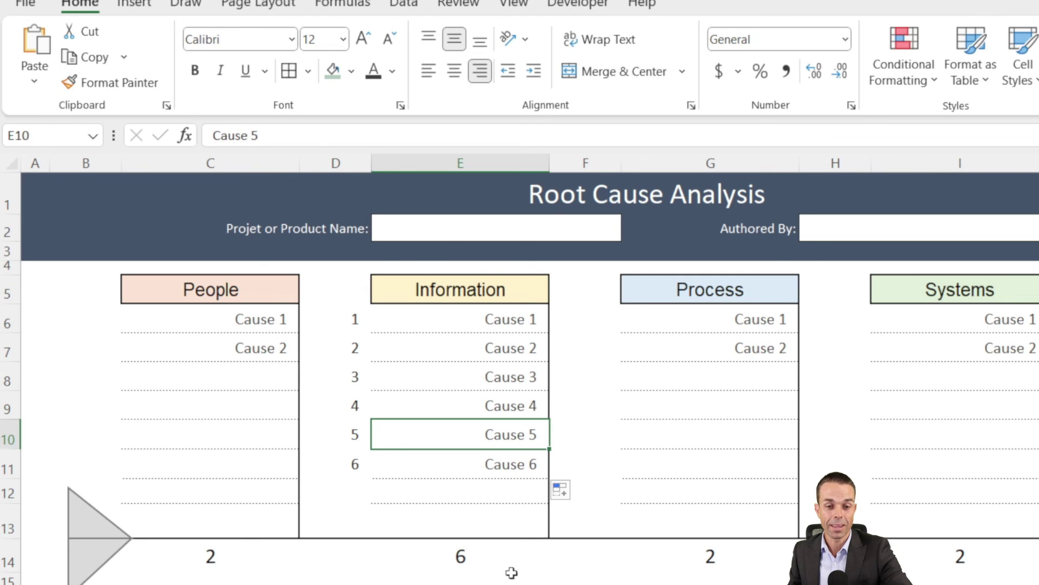
Check the cause count formula in E14 below the Information column.
left_click(477, 562)
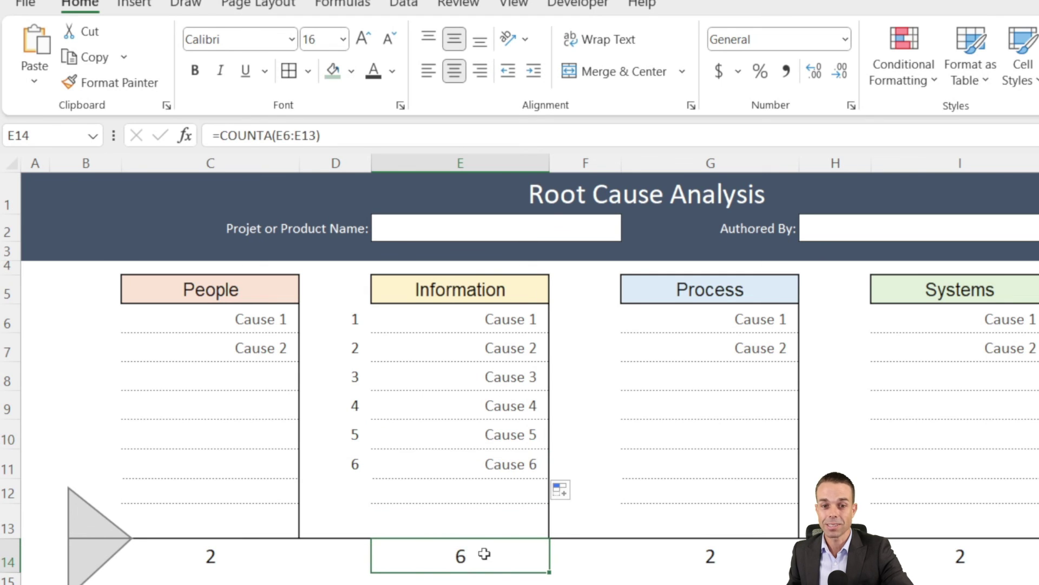
key("Down")
key("Down")
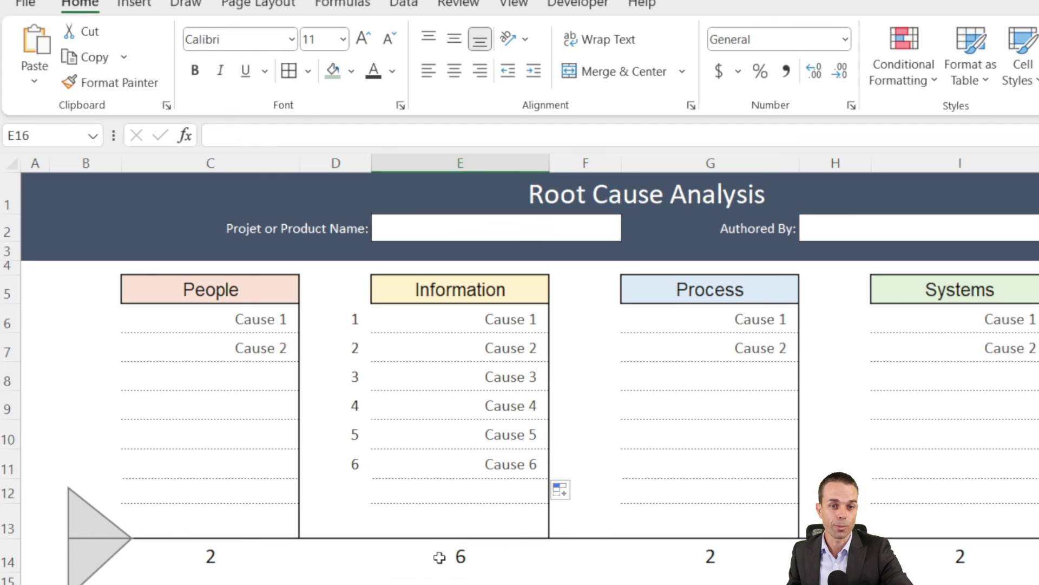
left_click(475, 559)
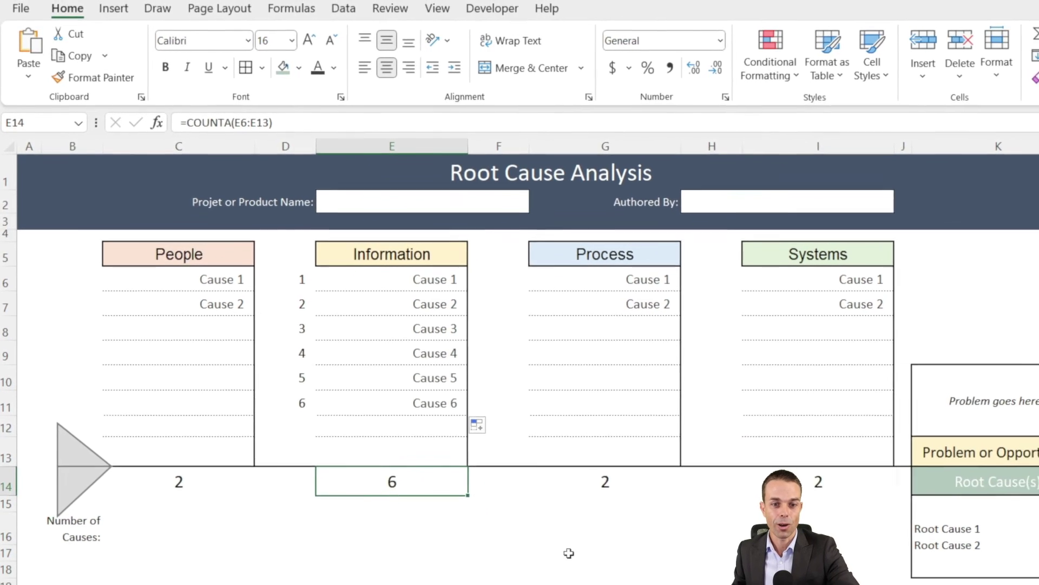
left_click(400, 582)
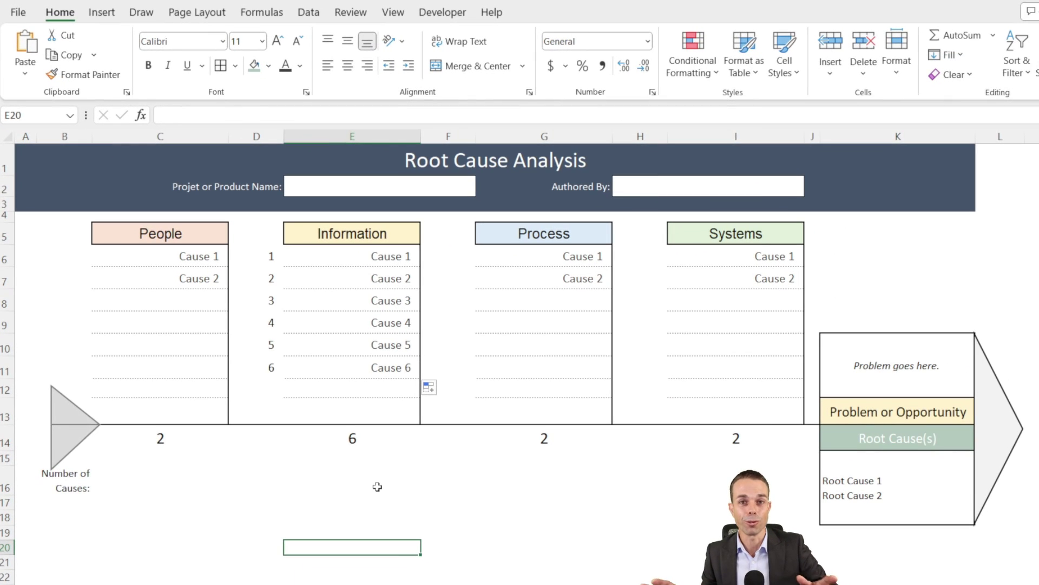